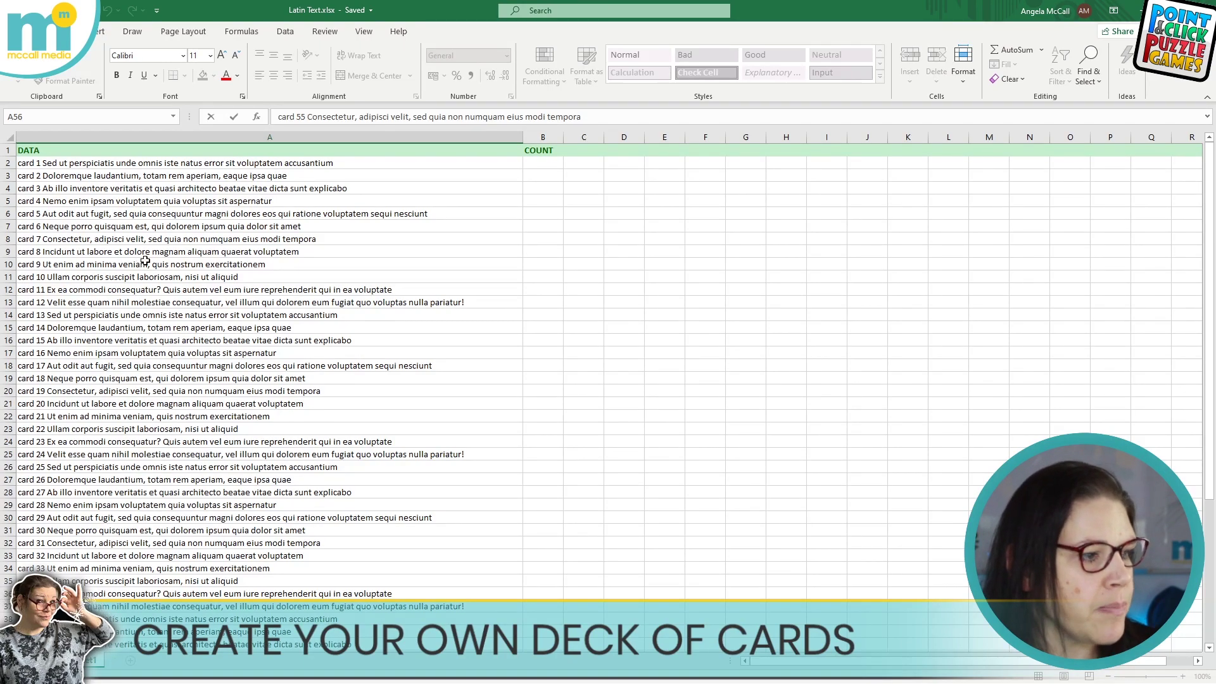
- Turn on filtering for the header row holding DATA and COUNT
click(543, 136)
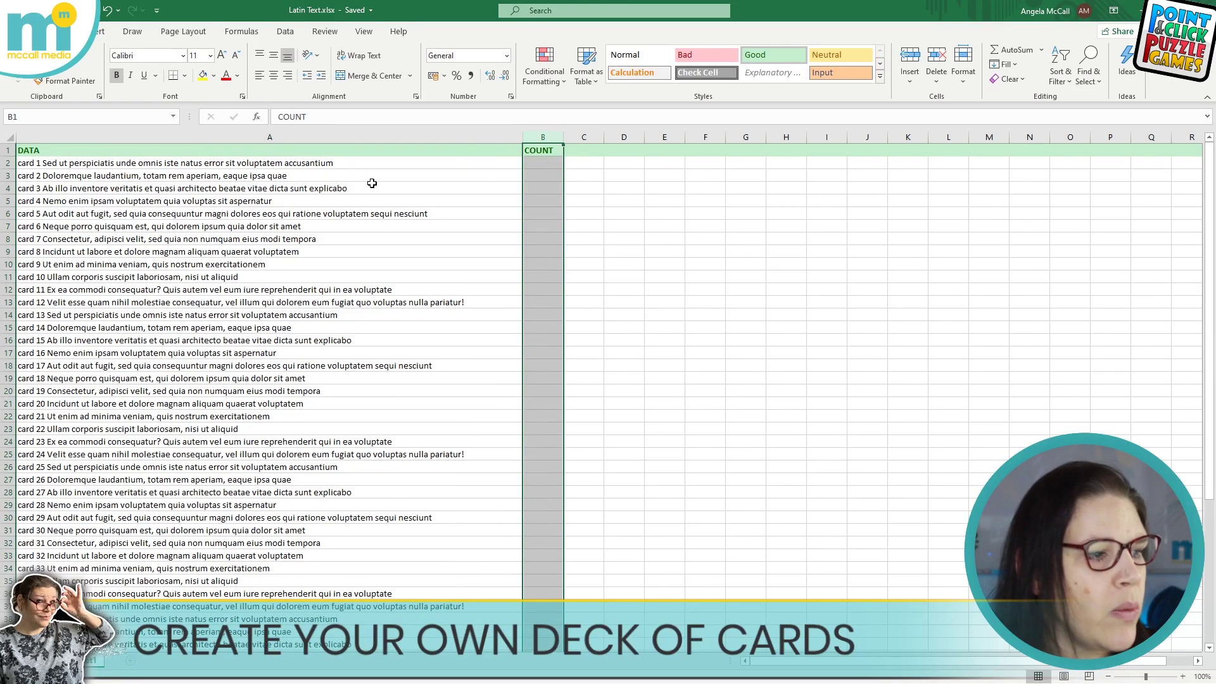
scroll(339, 515, down, 4)
scroll(444, 342, up, 4)
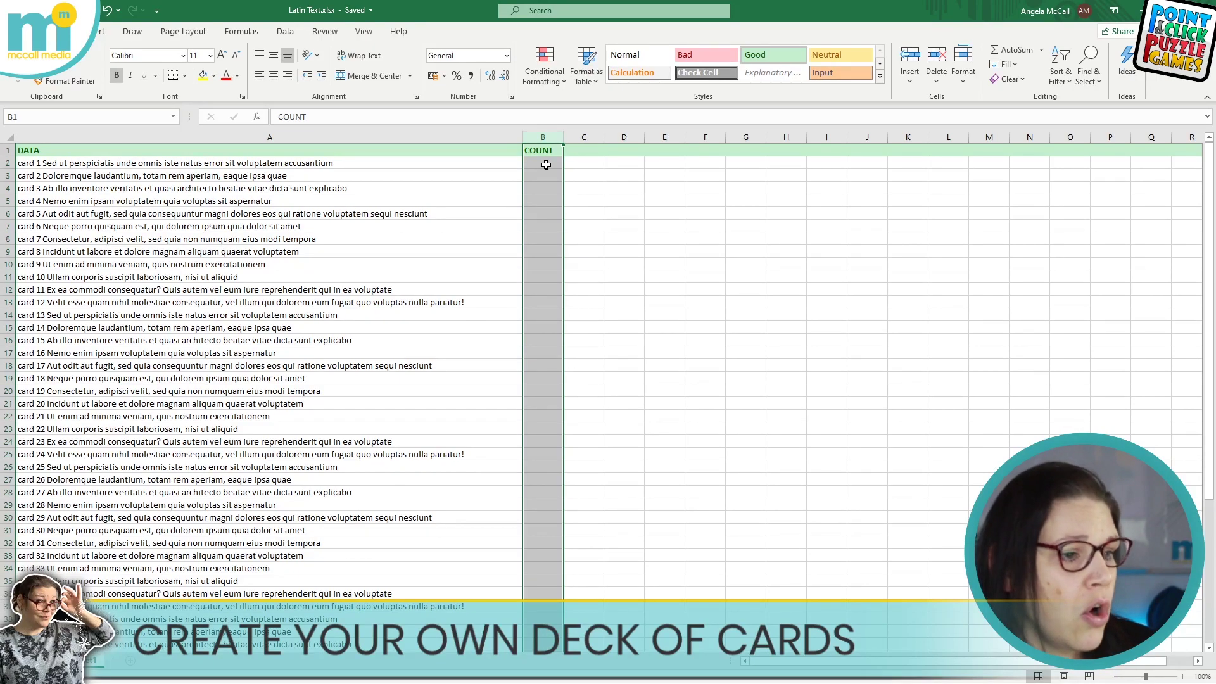
click(546, 165)
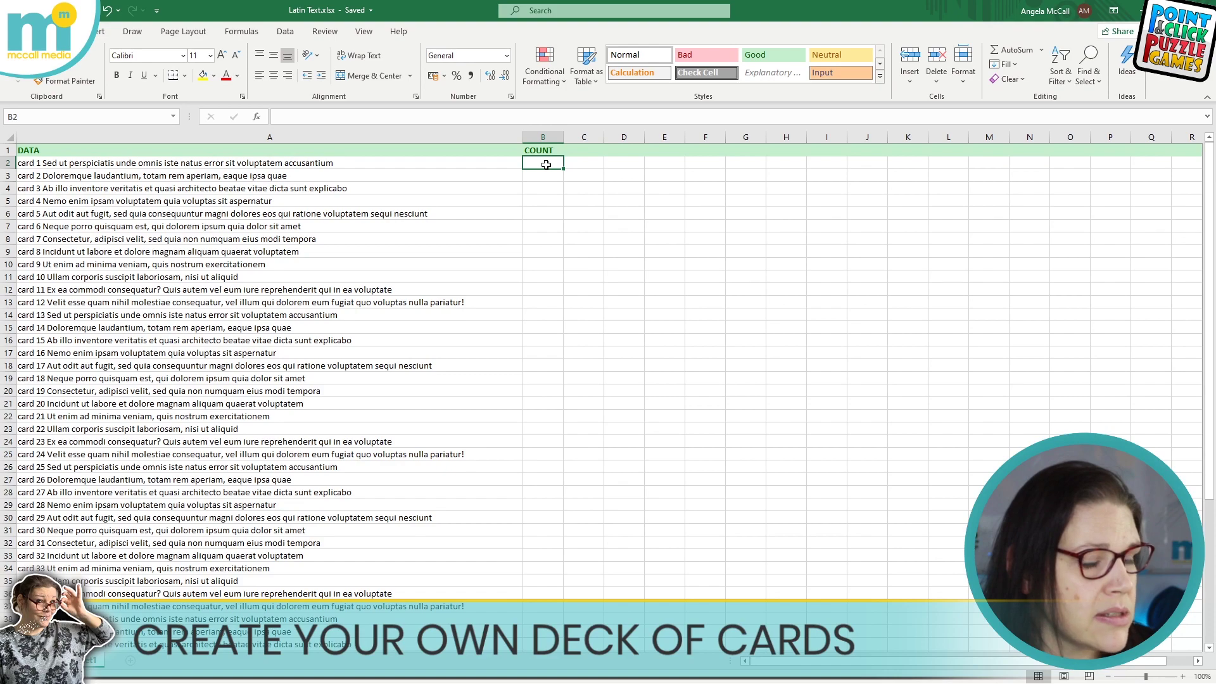
click(549, 148)
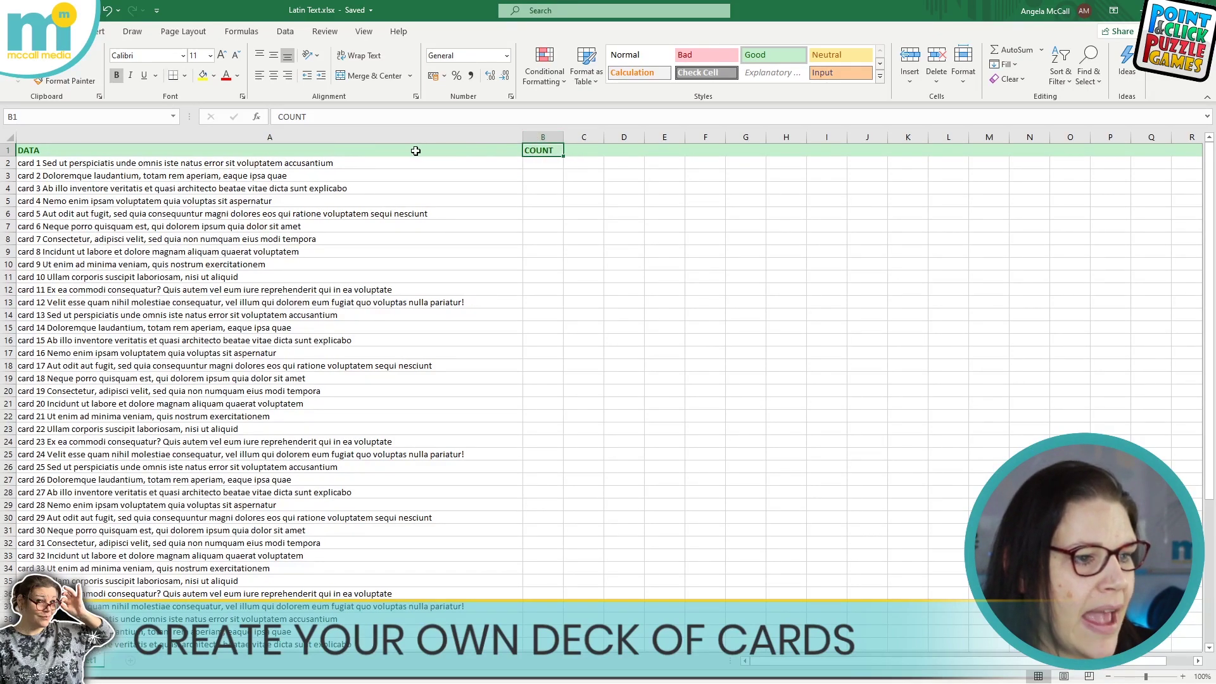
click(1068, 73)
click(1070, 155)
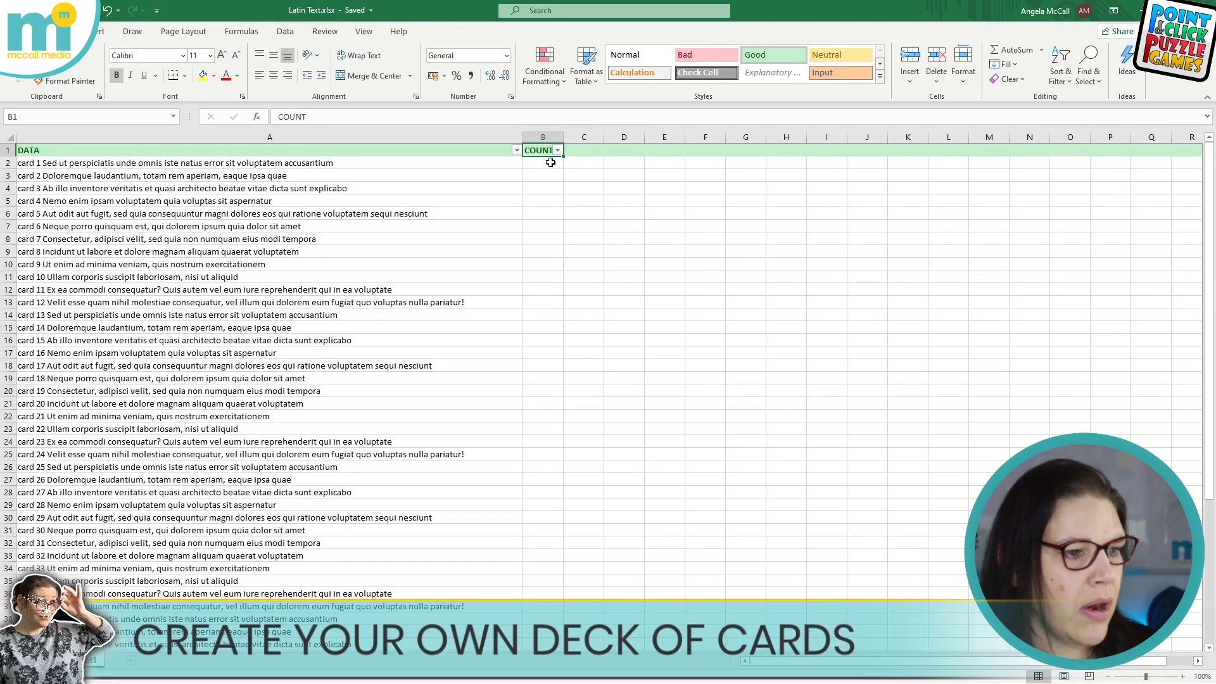
- Insert the LEN function in cell B2 to count the characters of the card text in A2
click(551, 163)
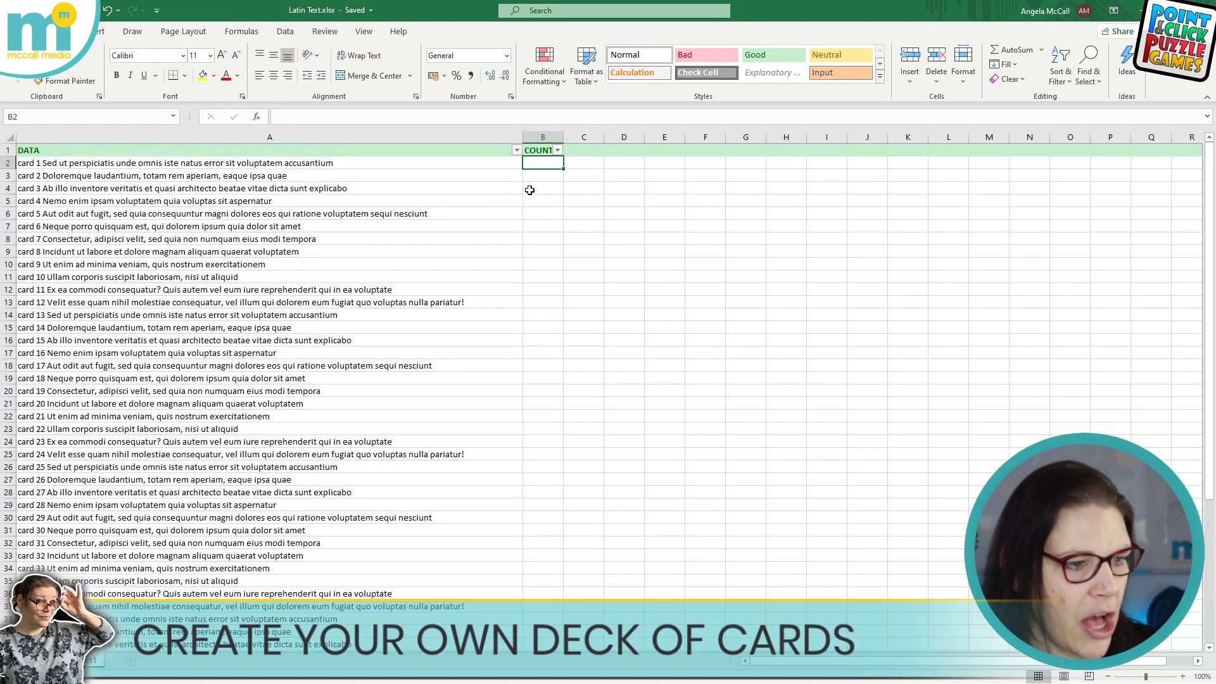
click(256, 116)
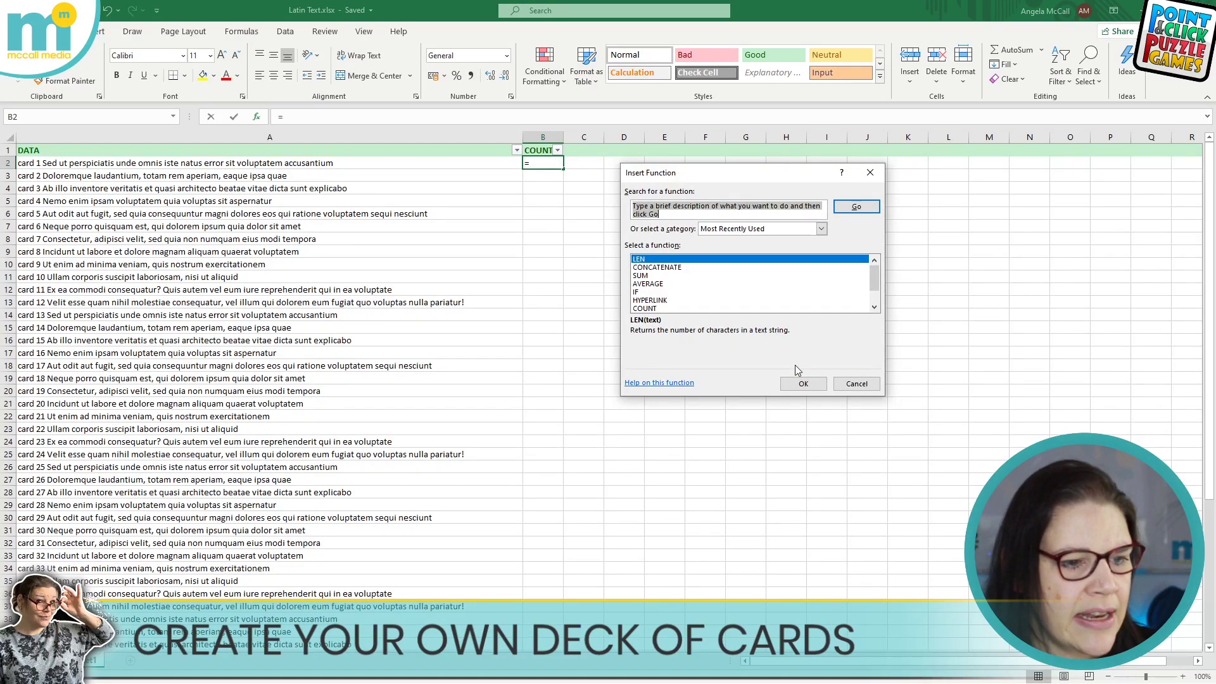
click(803, 384)
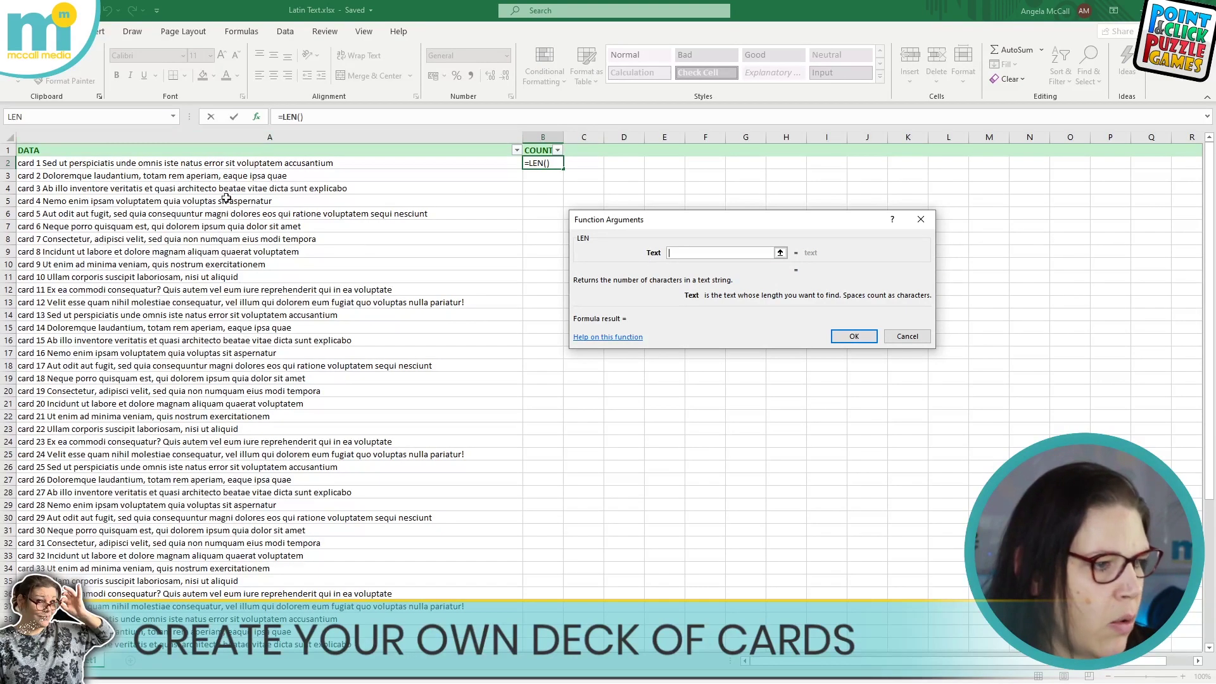
click(323, 164)
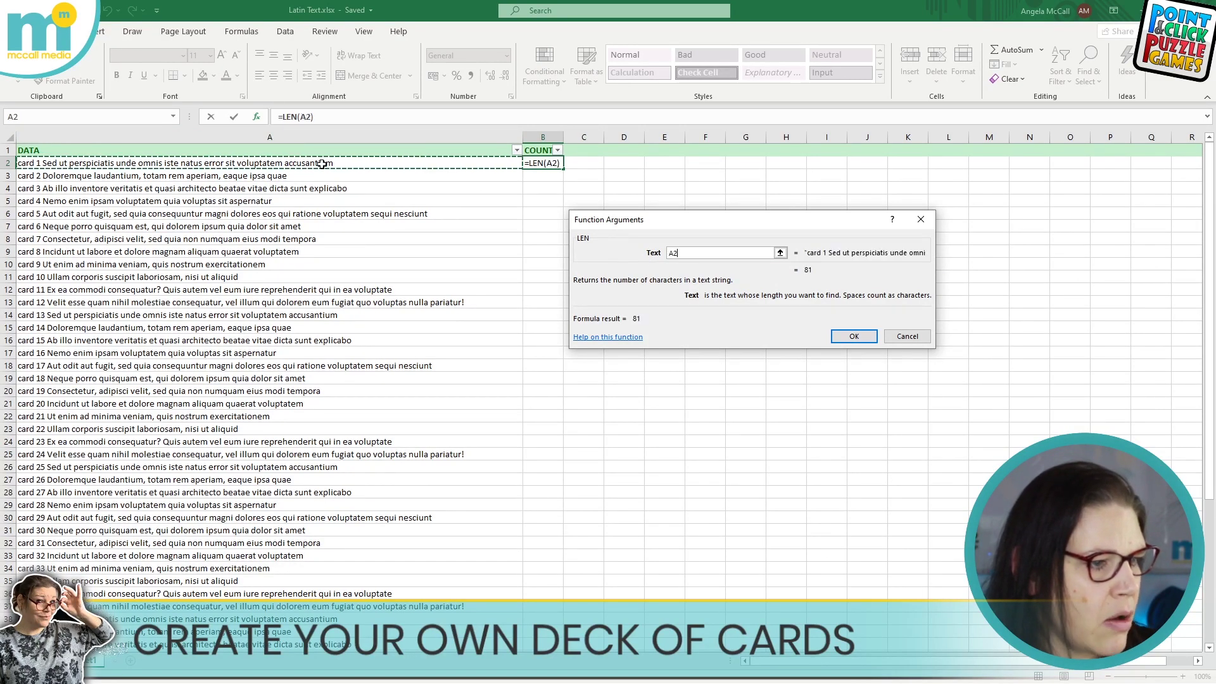
click(854, 336)
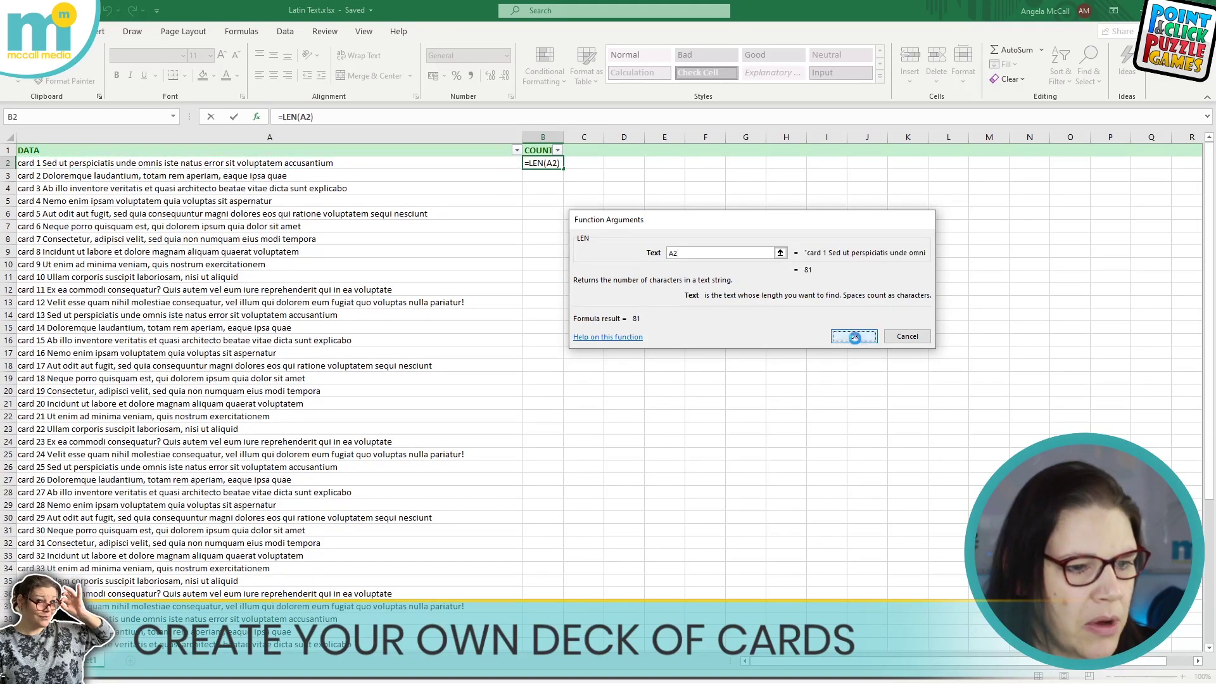
click(579, 175)
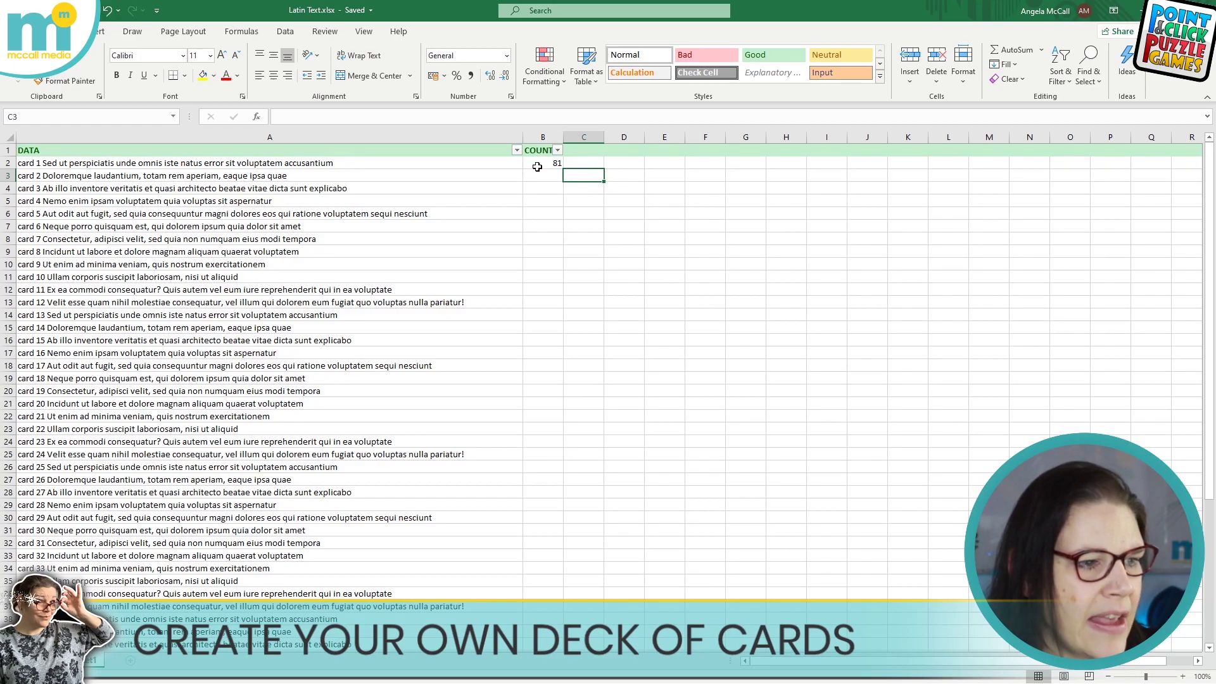
- Fill the LEN formula from B2 down the COUNT column to row 56
click(538, 164)
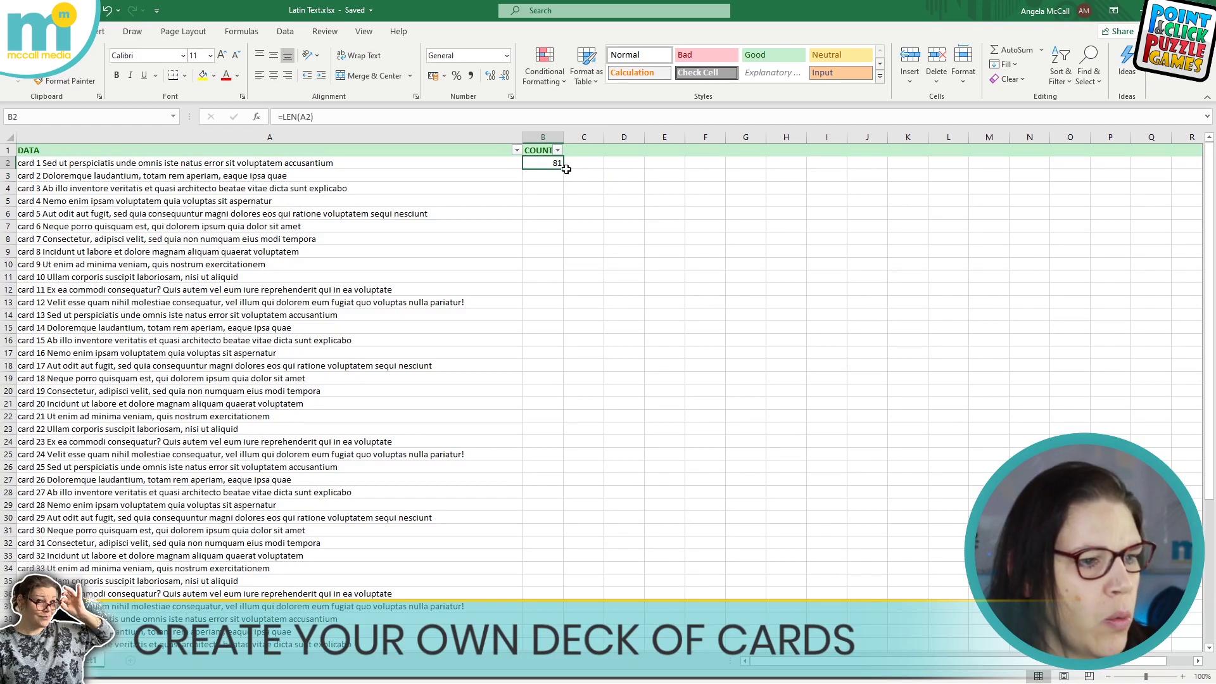
drag(563, 168, 546, 594)
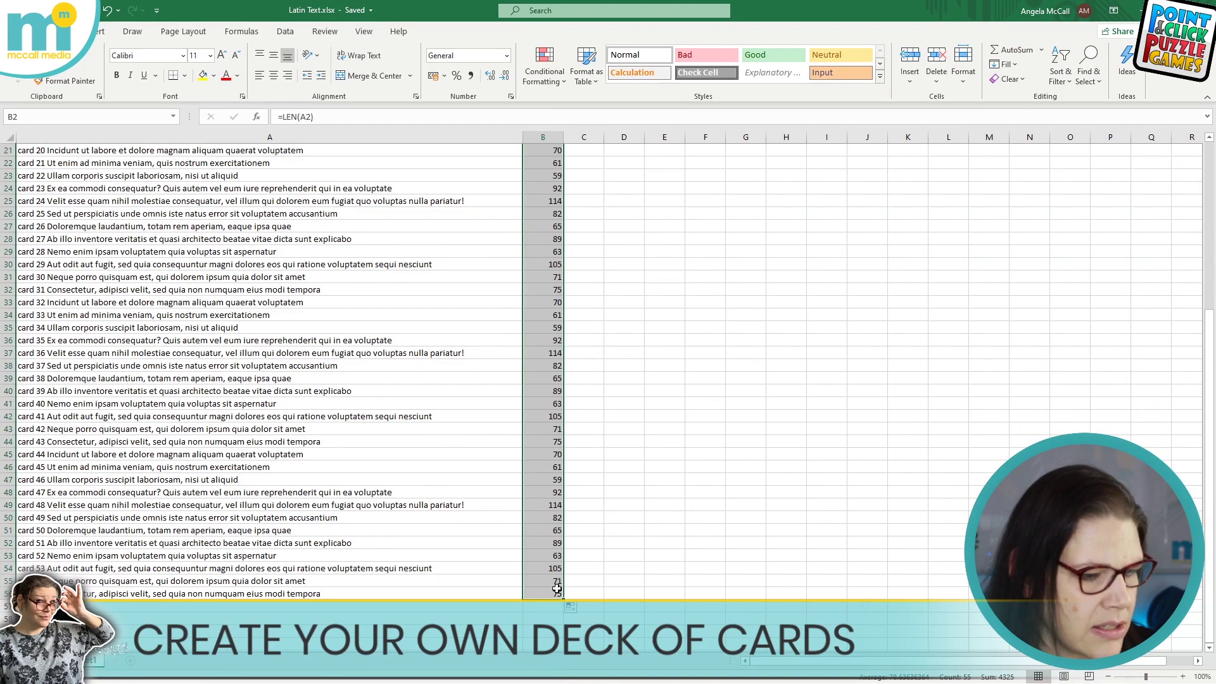
scroll(572, 545, up, 7)
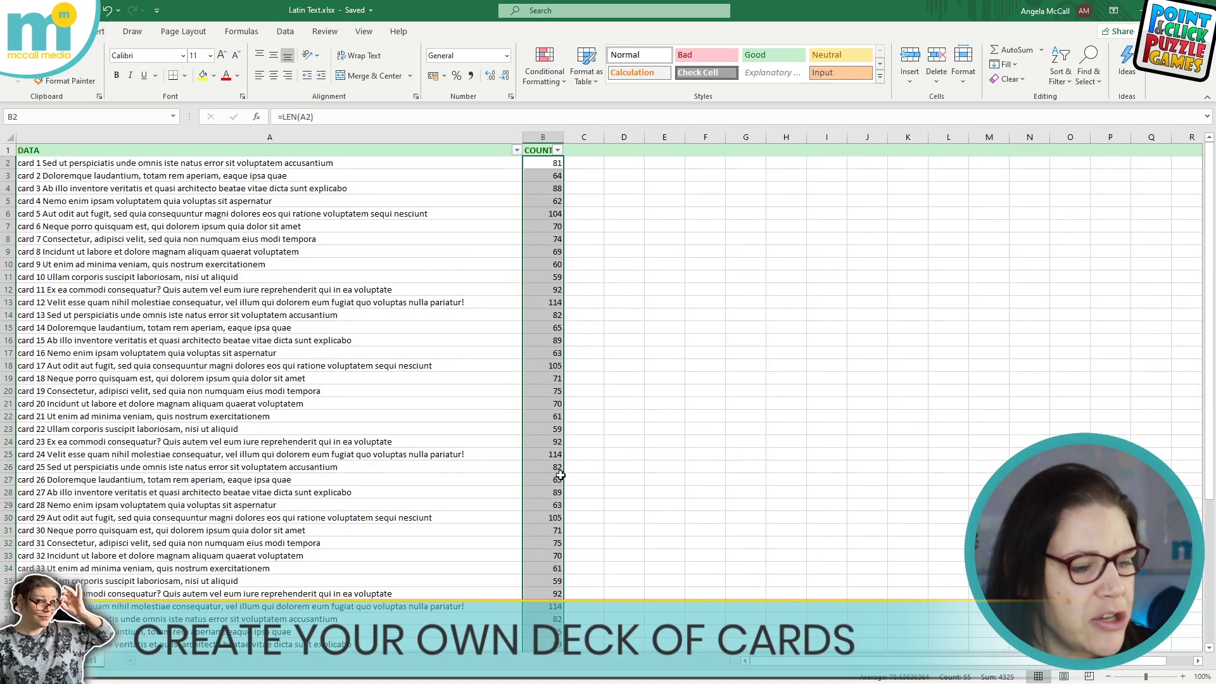
- Sort the card list by the COUNT column from largest to smallest
click(558, 151)
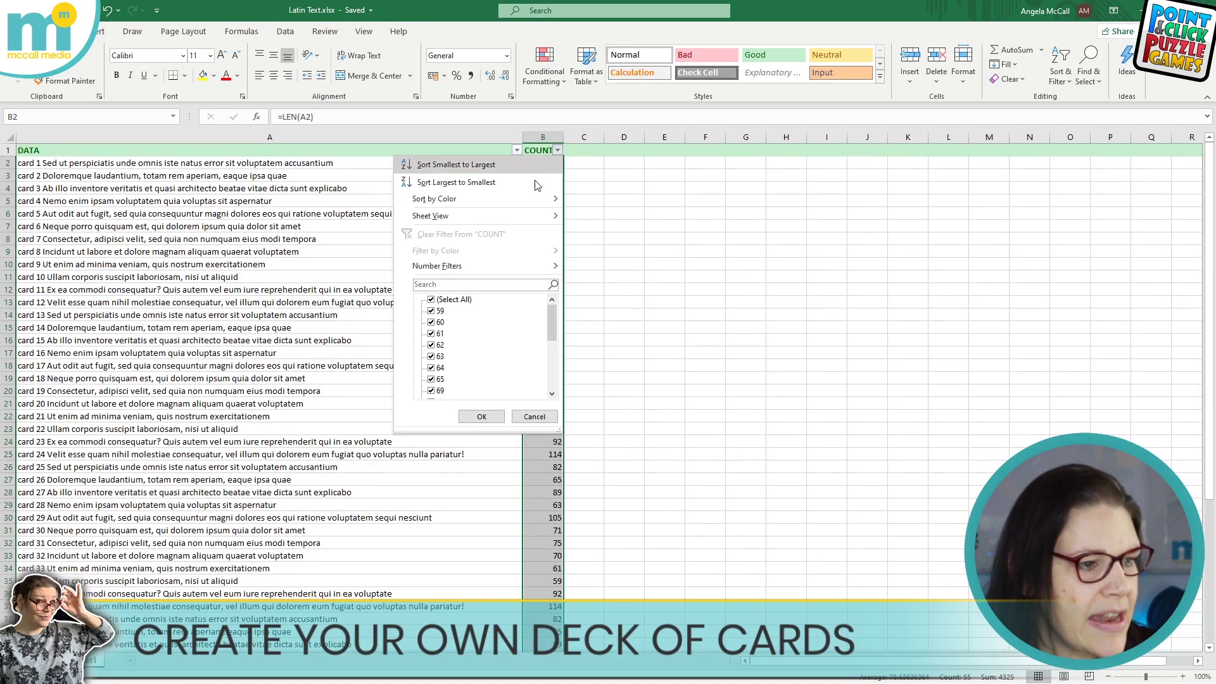
click(458, 184)
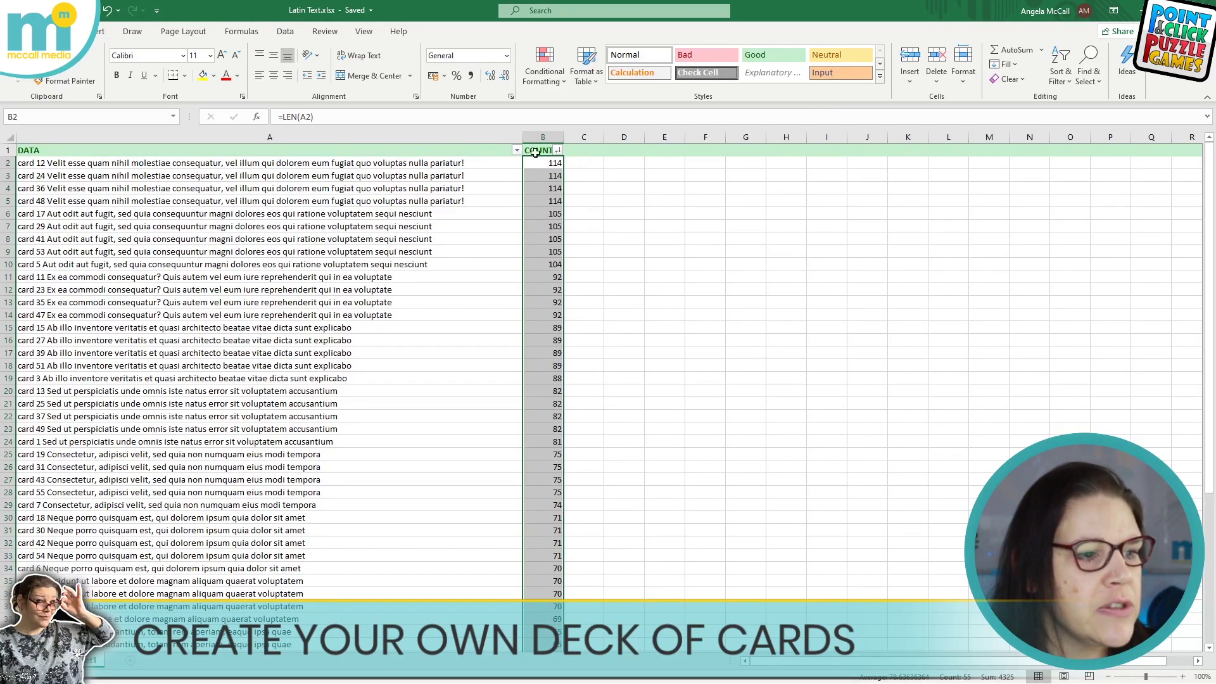
click(463, 165)
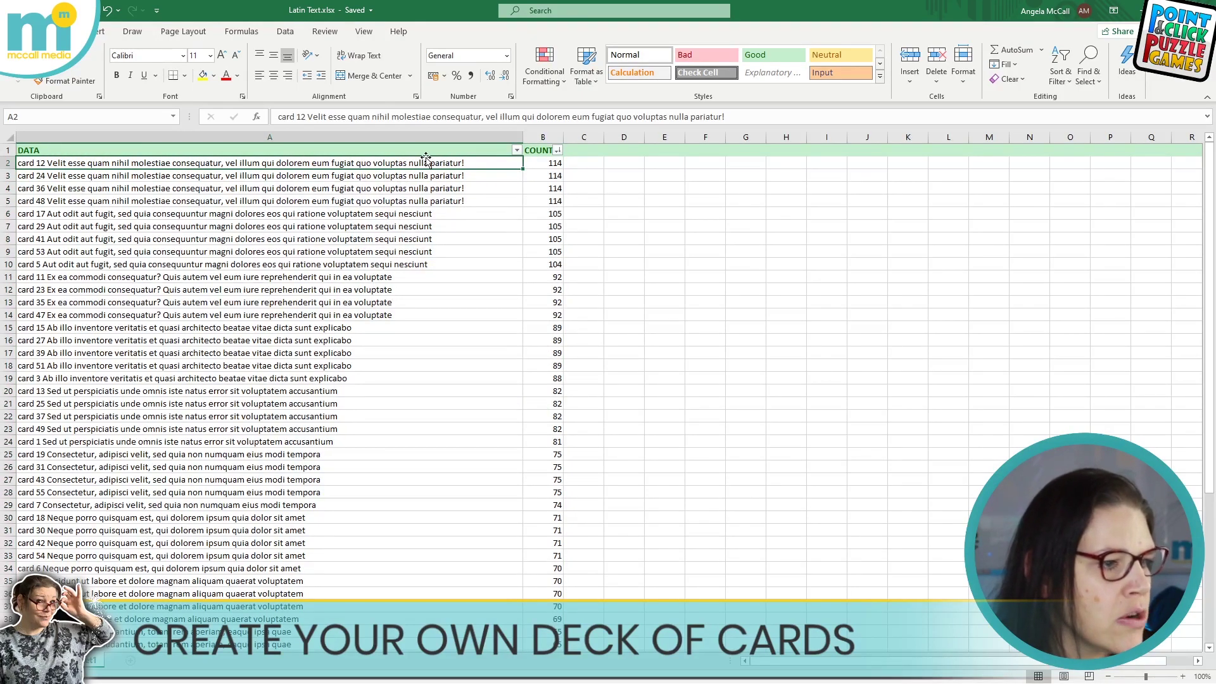
click(556, 164)
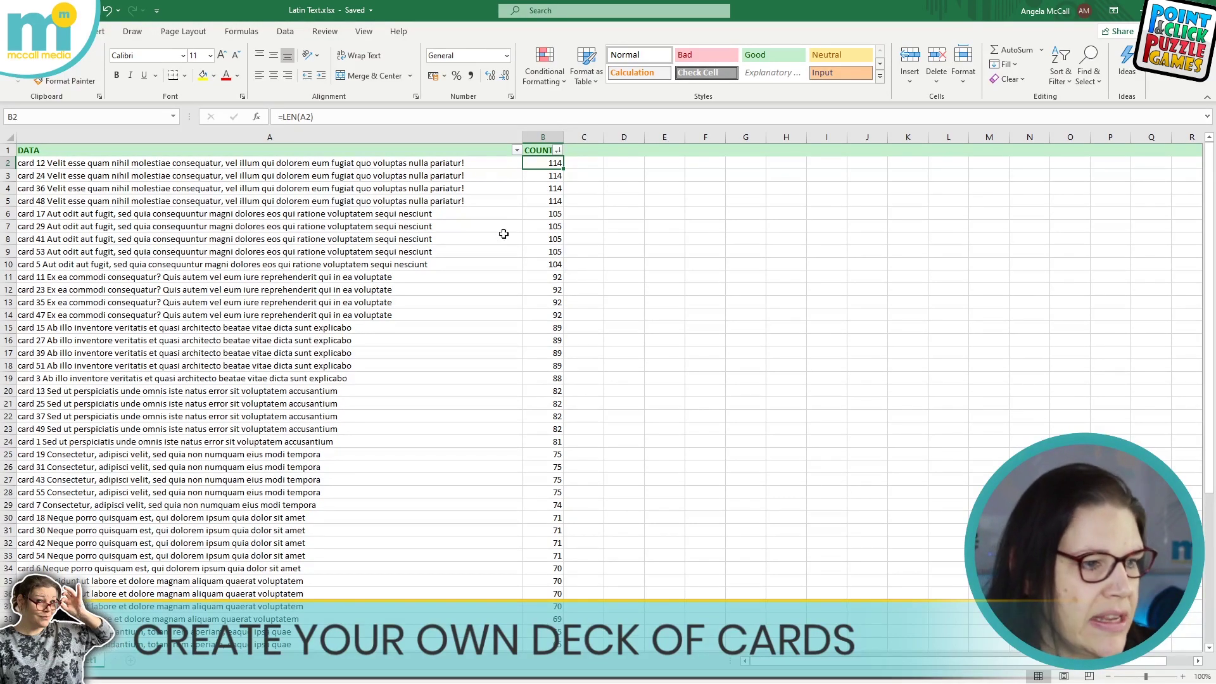
- Copy the DATA column from A1 to A56 and paste it into a blank Notepad document
click(469, 152)
scroll(448, 383, down, 10)
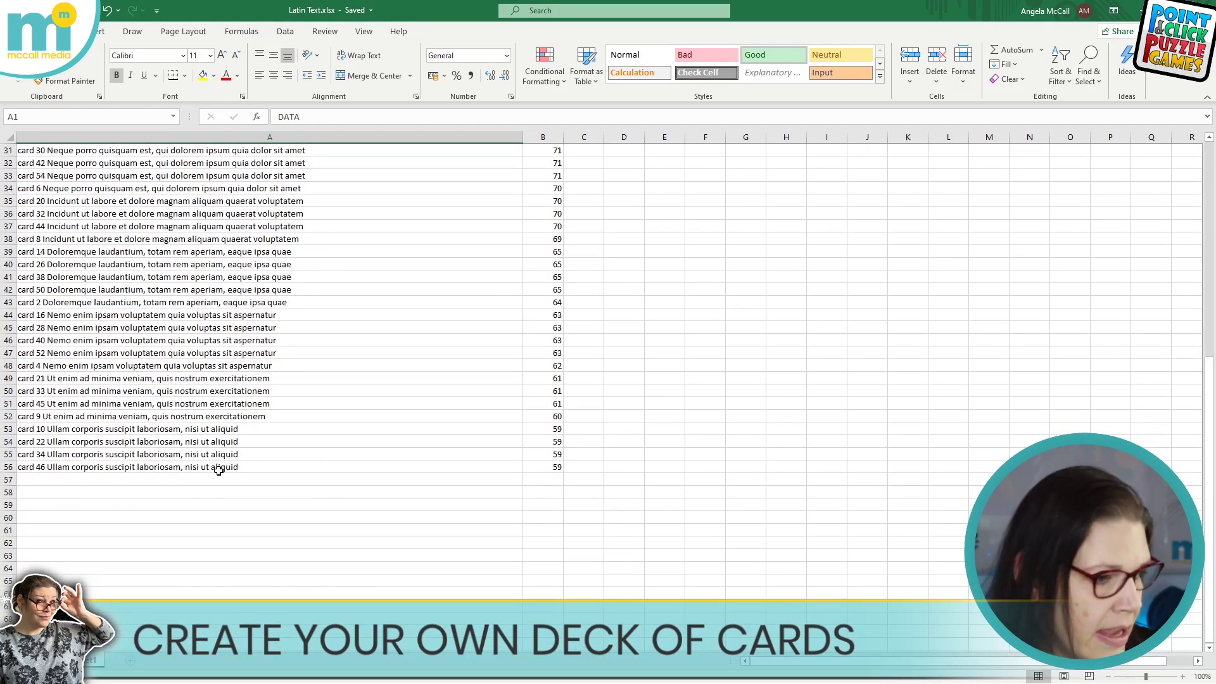
shift+click(220, 469)
key(ctrl+c)
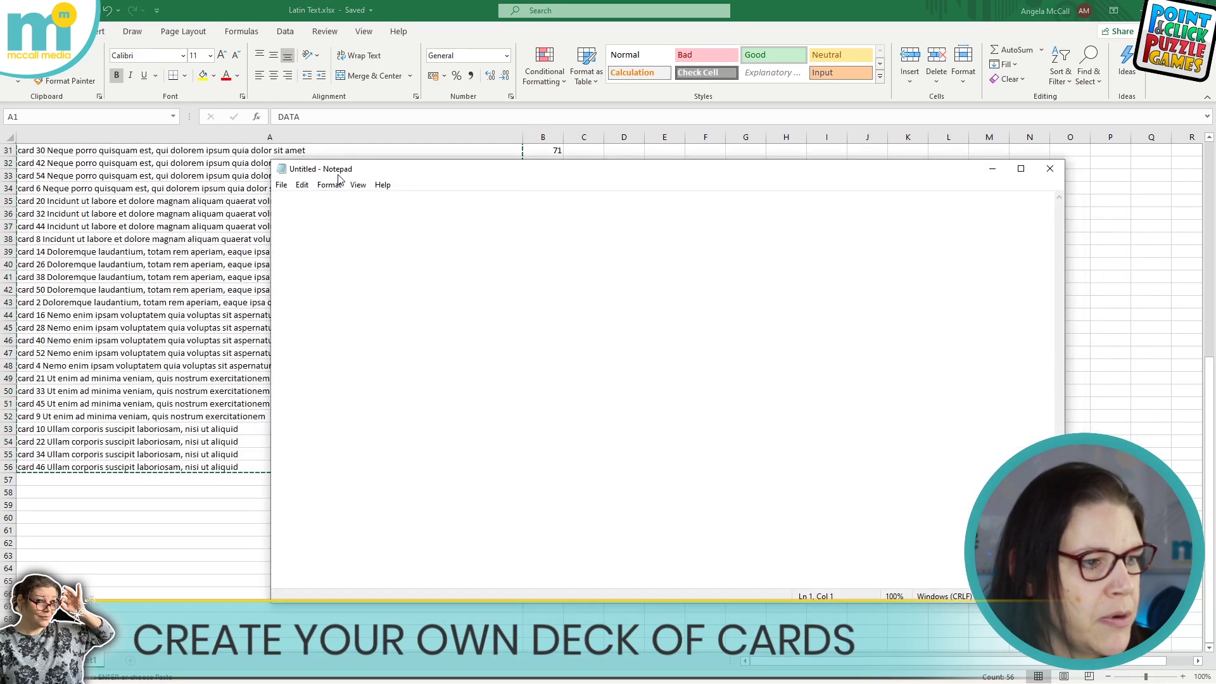
key(ctrl+v)
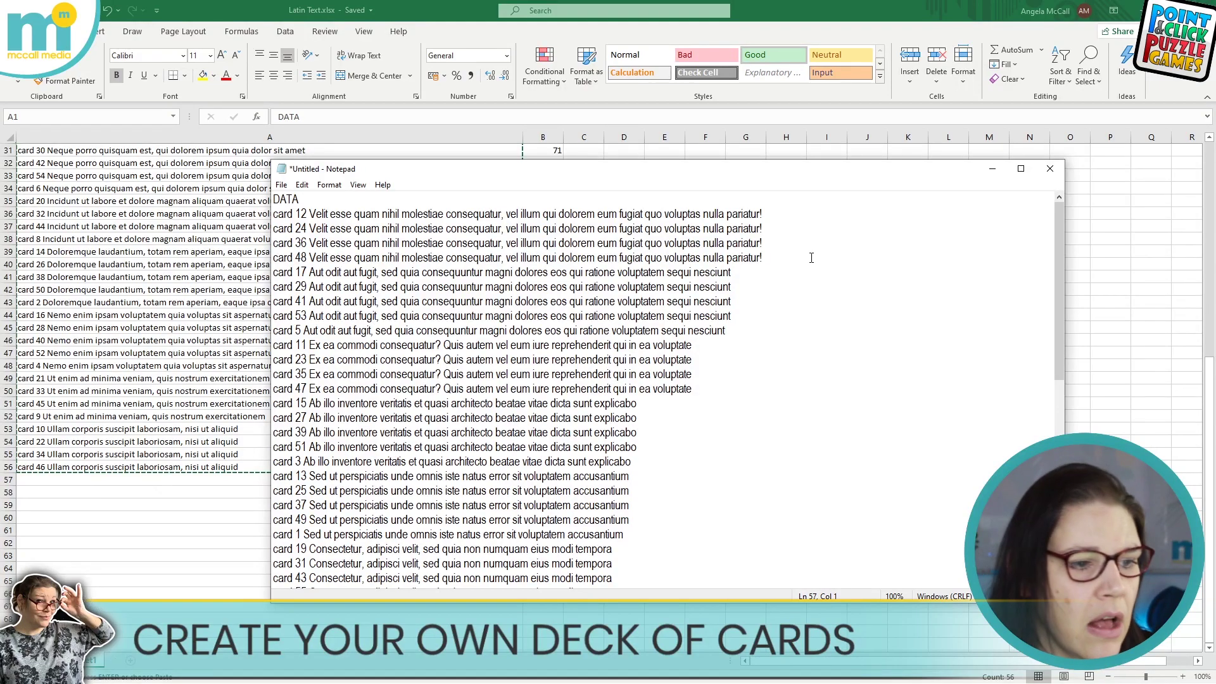
- Save the pasted text as LatinText.txt in the Playing Cards - Social Media Ideas folder, replacing the existing file, and return to the Excel sheet
click(281, 184)
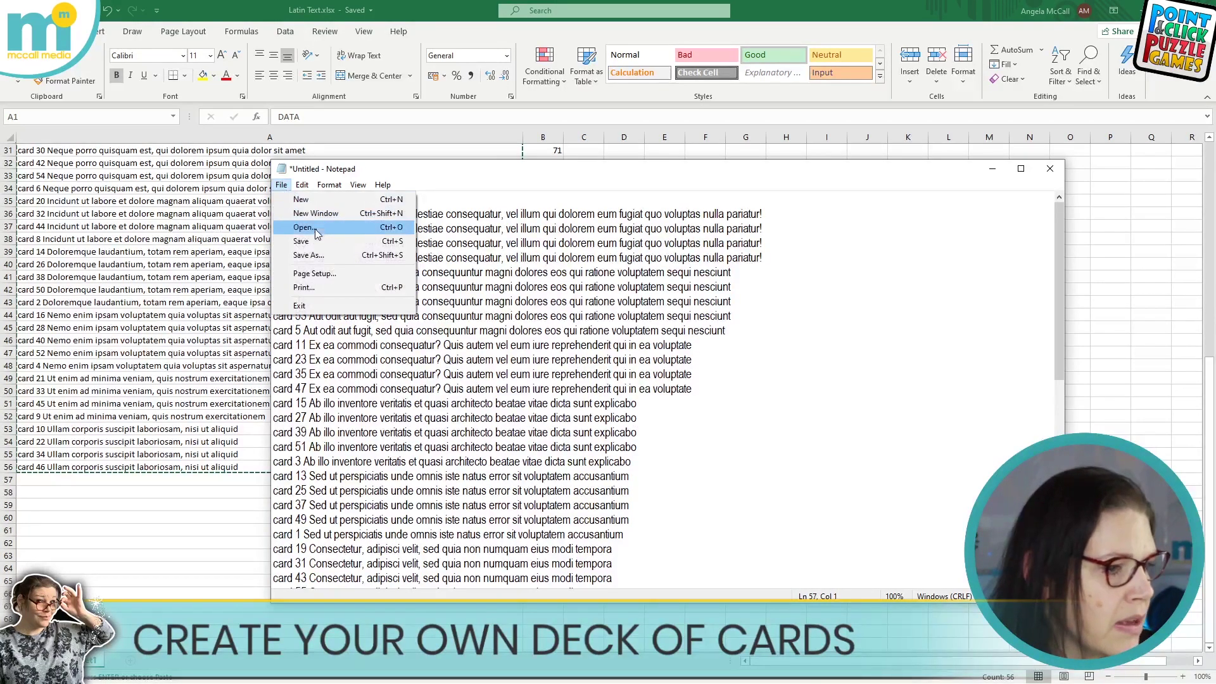
click(315, 255)
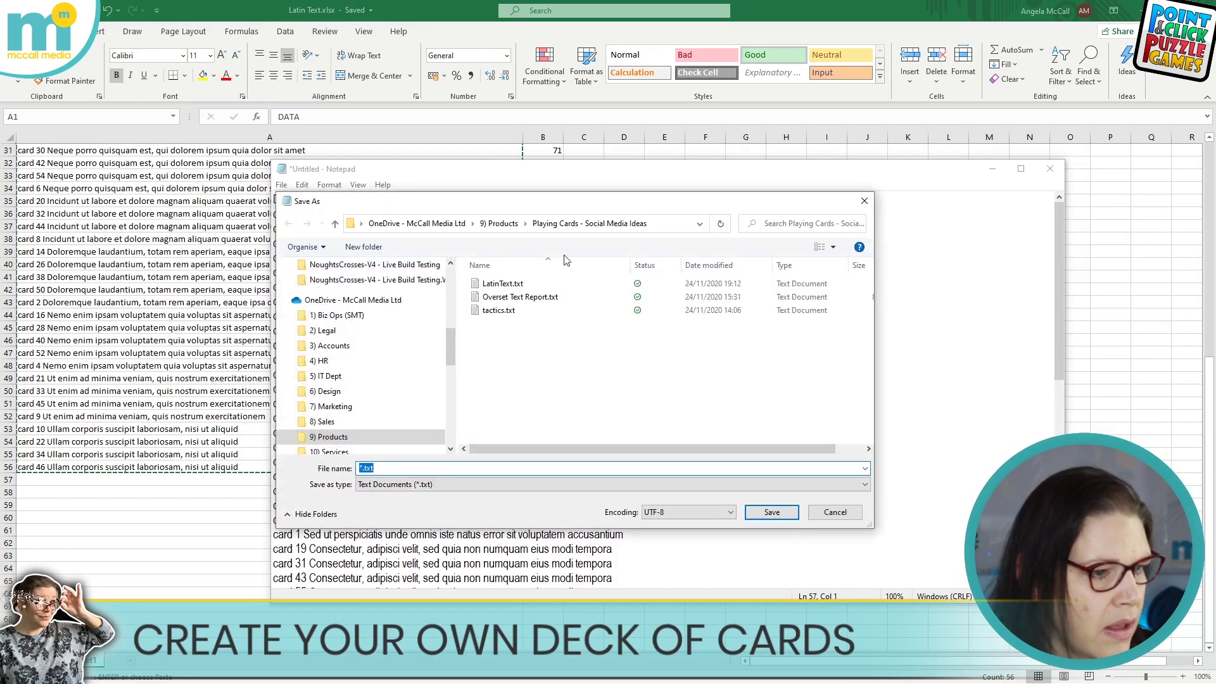
click(503, 283)
click(771, 512)
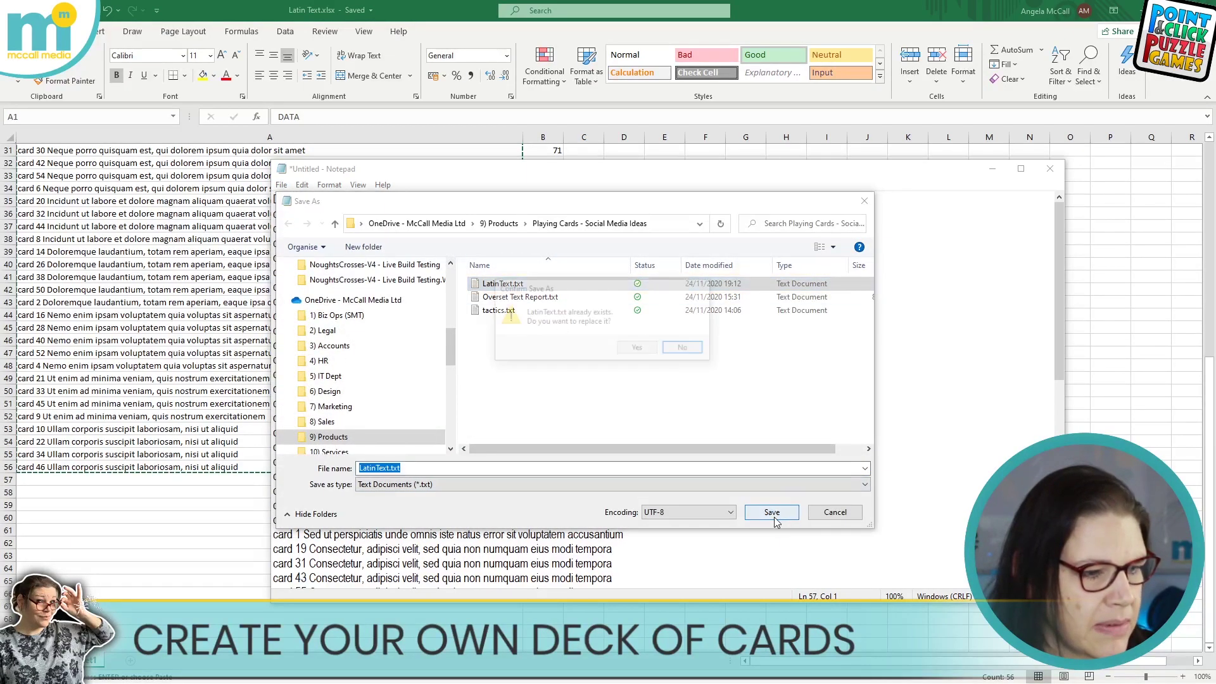
click(639, 349)
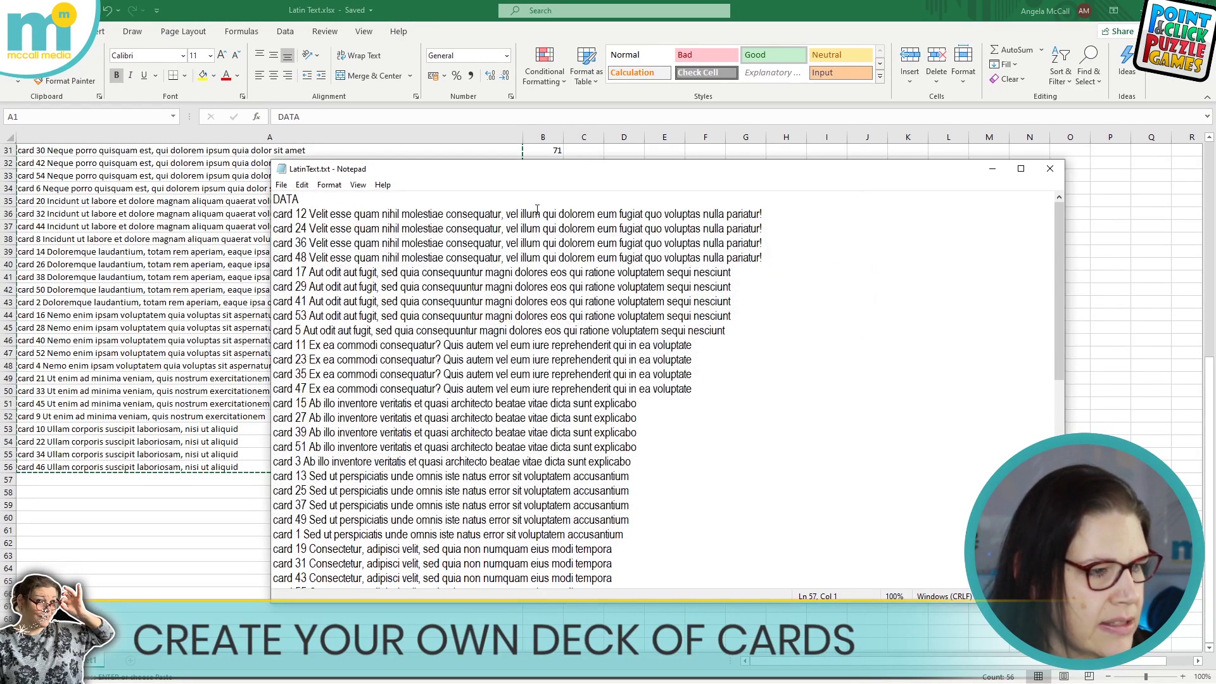
click(992, 168)
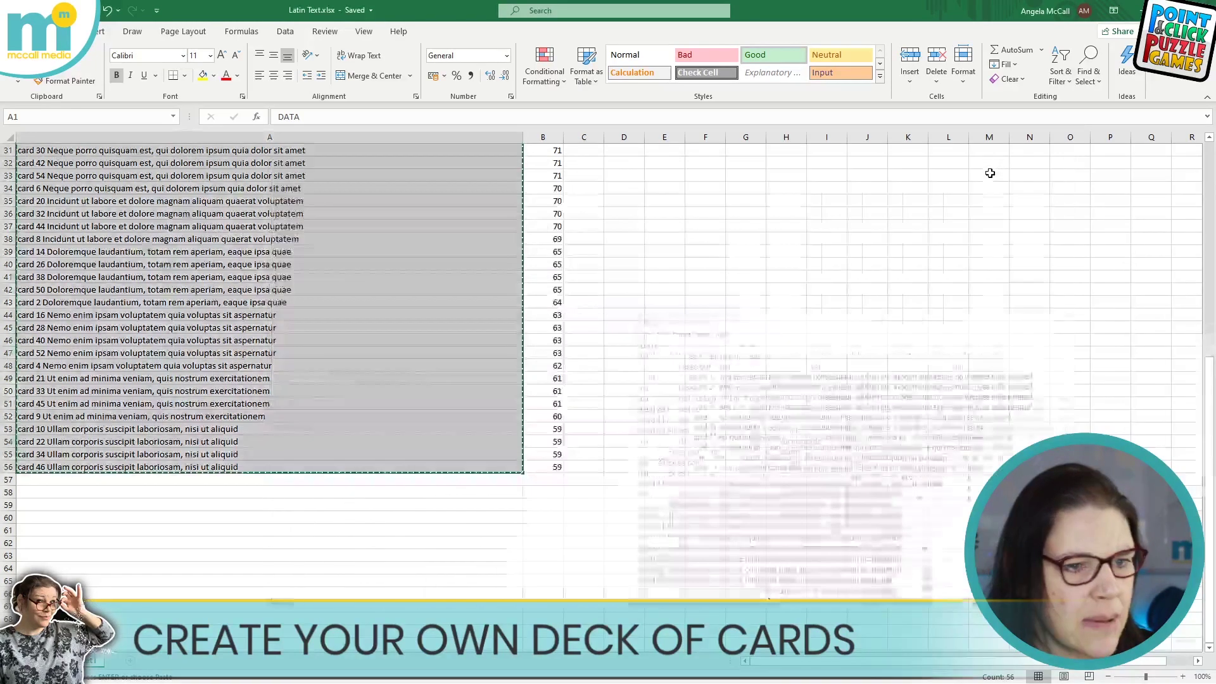
scroll(1009, 183, up, 10)
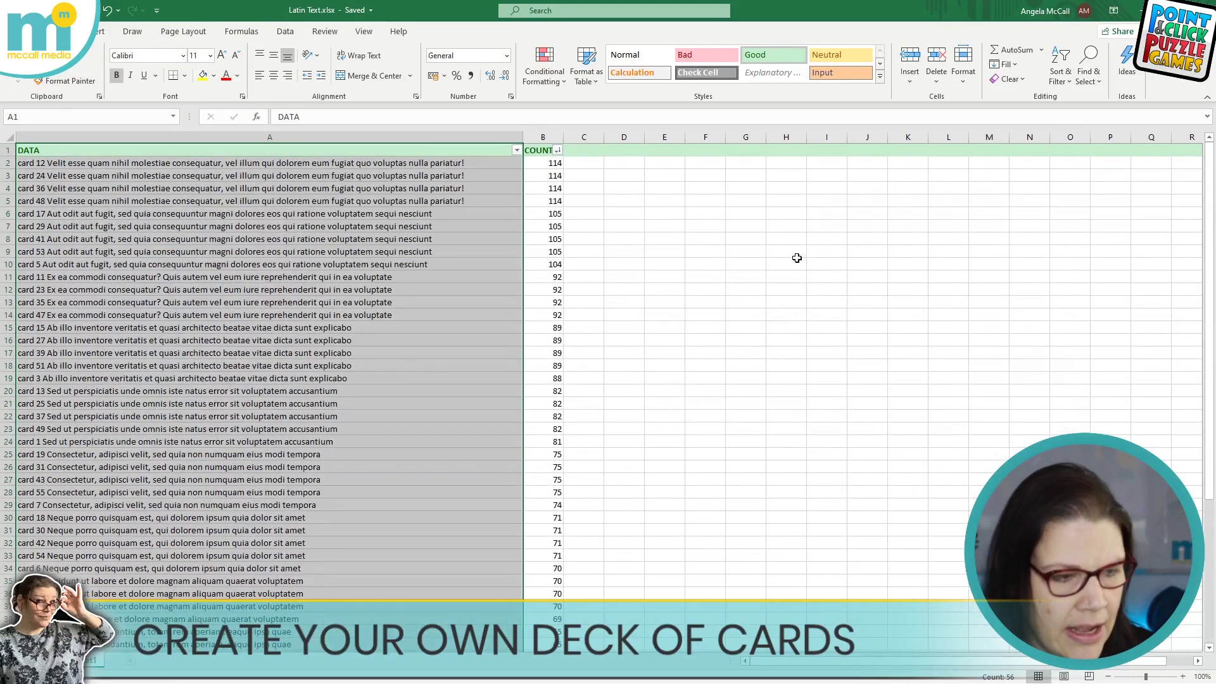
- Switch to the browser and look through the MakePlayingCards.com homepage banners on sales, card stock, booklets, shapes and boxes
click(1139, 11)
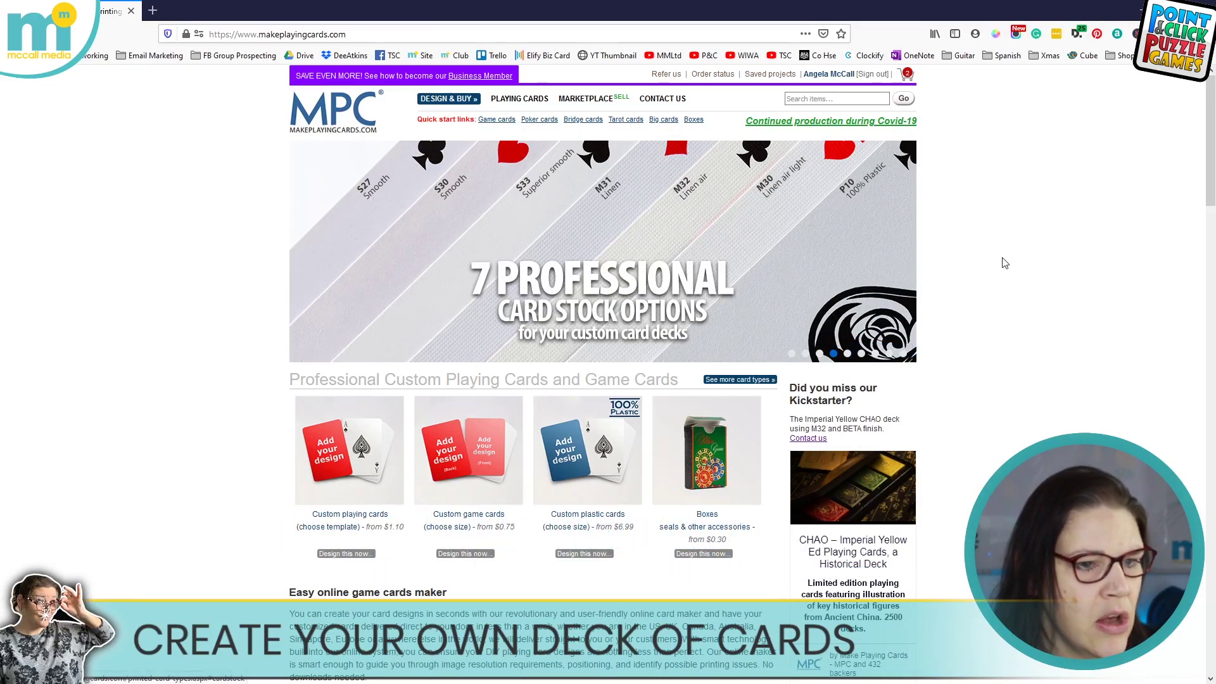
key(ctrl+plus)
key(ctrl+plus)
key(ctrl+plus)
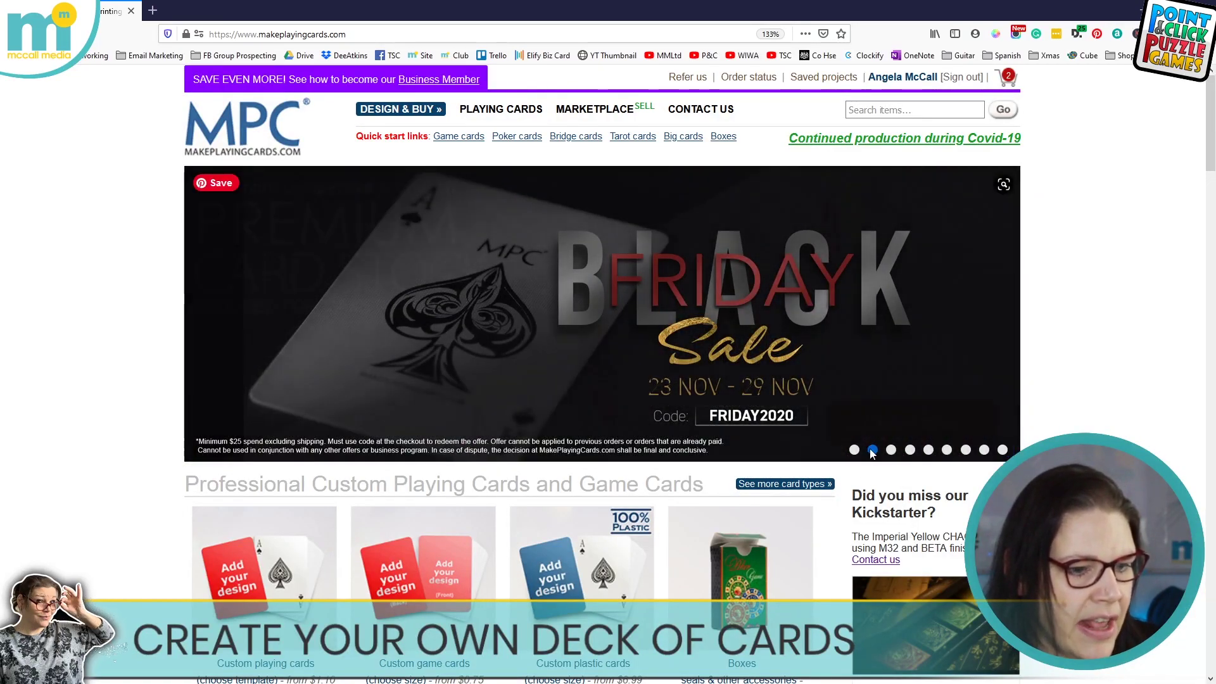
click(873, 450)
click(909, 450)
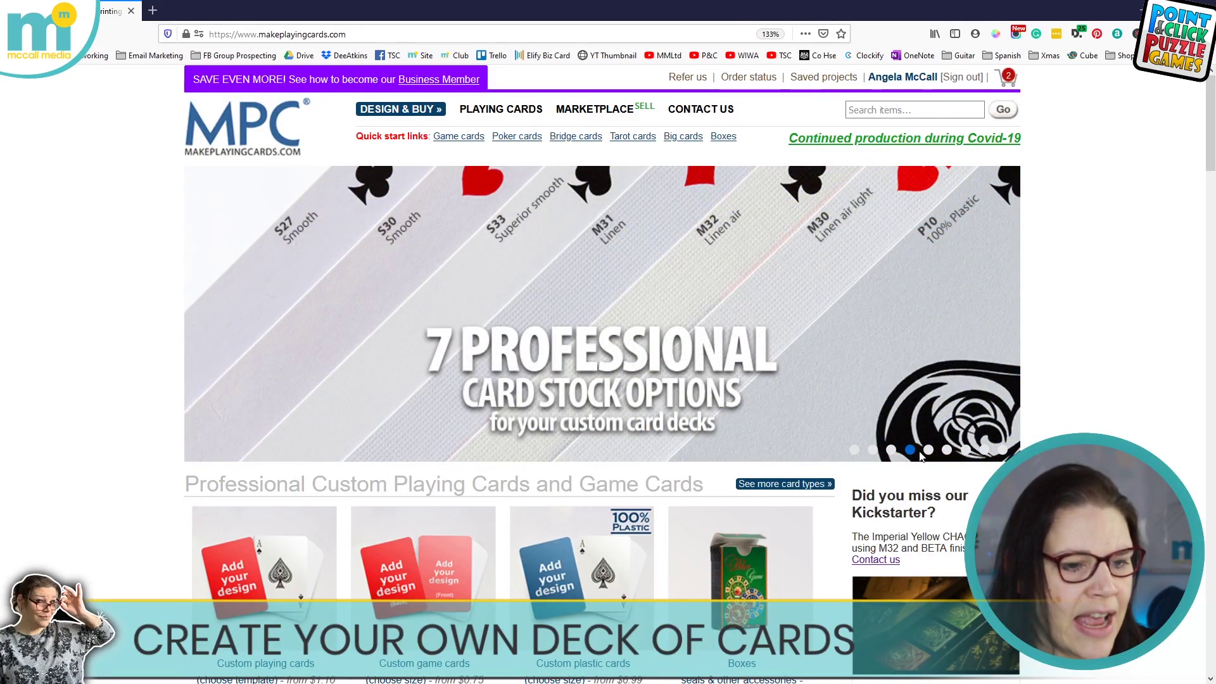
click(929, 449)
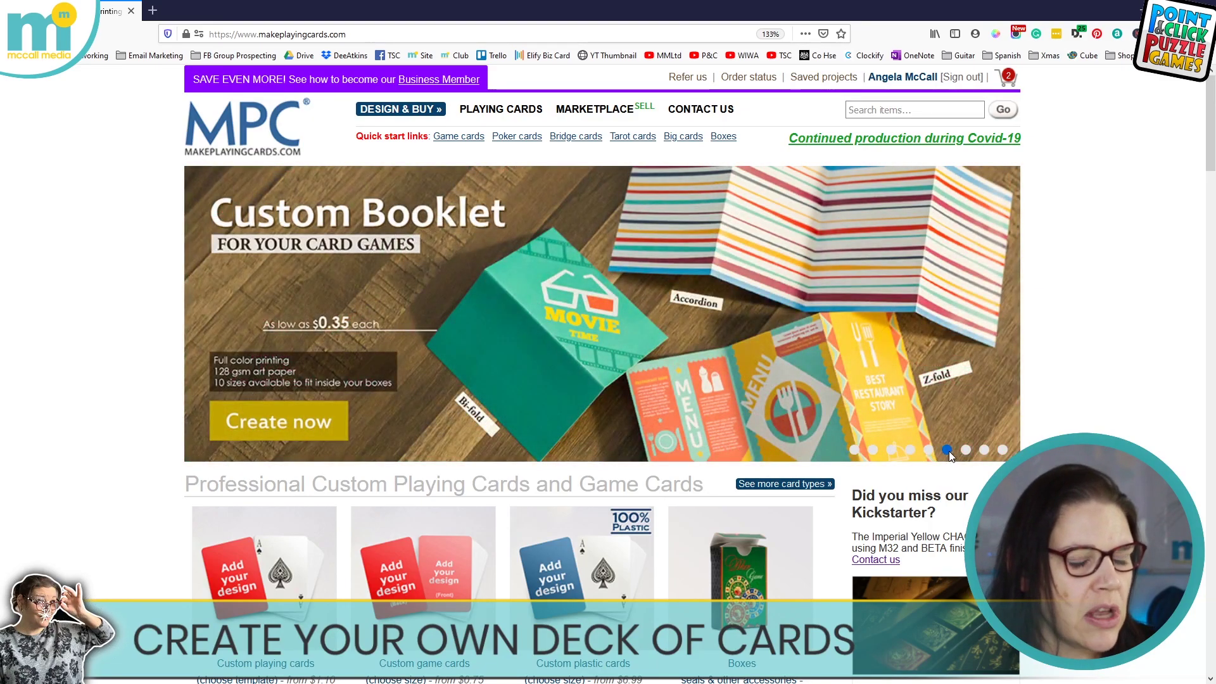
click(965, 451)
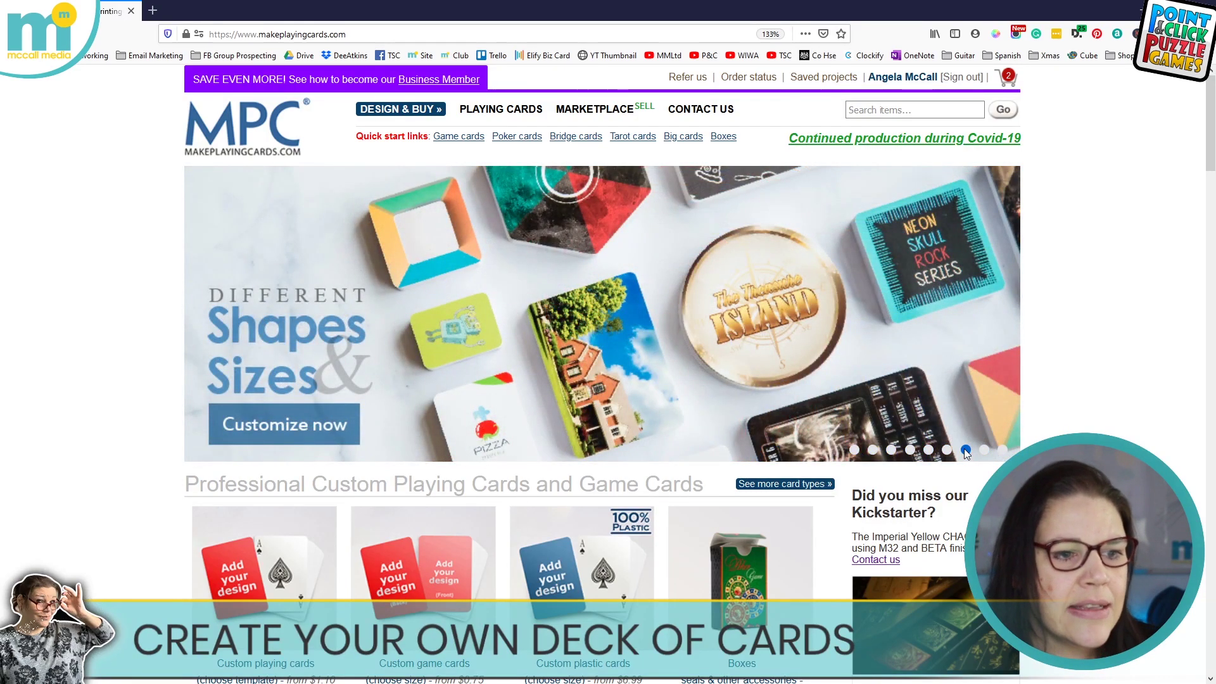
click(983, 451)
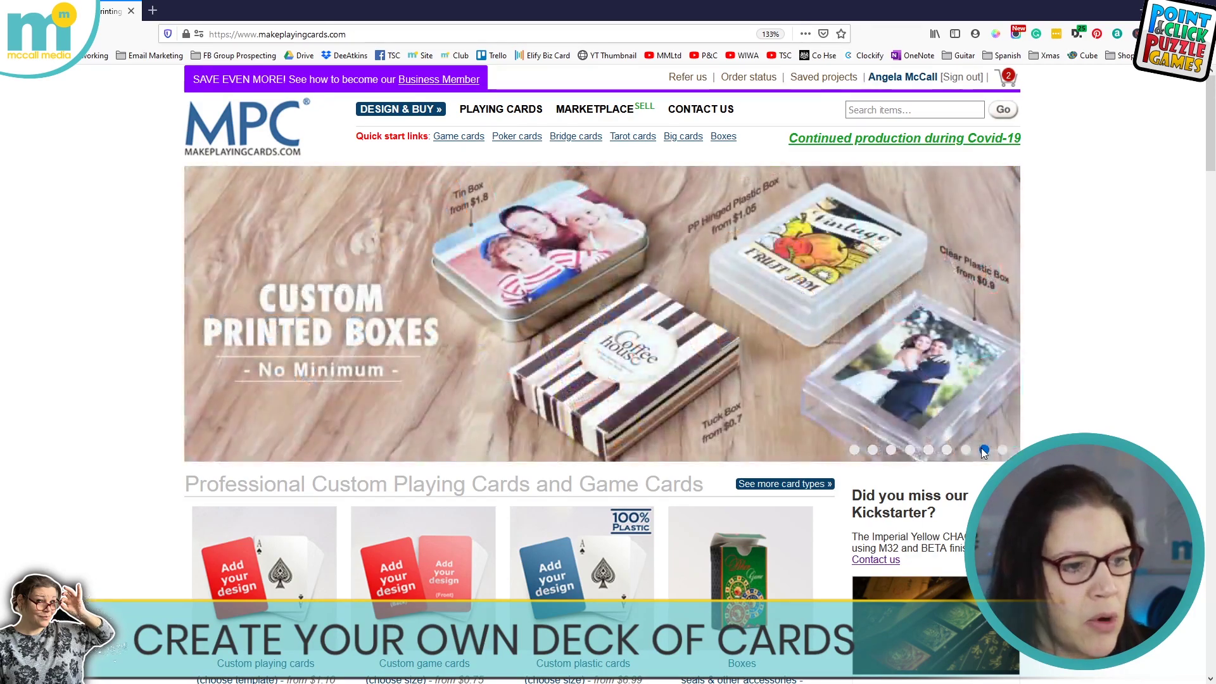
key(ctrl+minus)
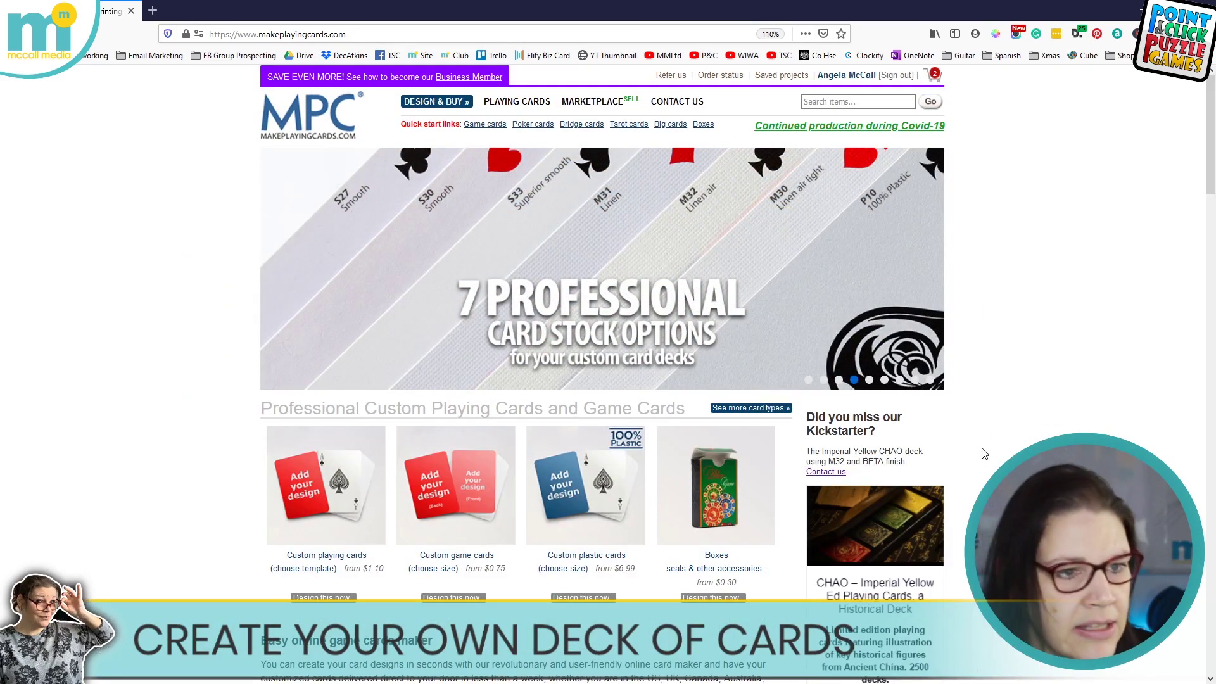
key(ctrl+minus)
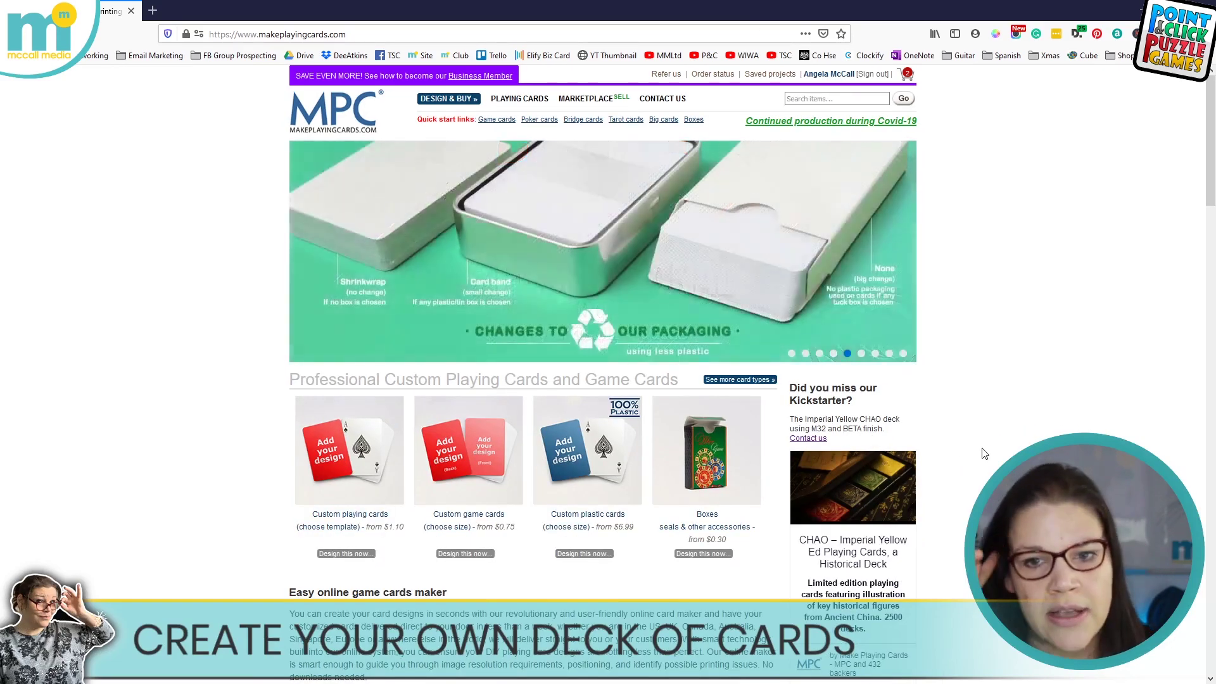
- Browse the blank game card sizes and open the Custom Blank Game Cards - Landscape (63.5 x 88.9mm) product
scroll(1071, 375, down, 20)
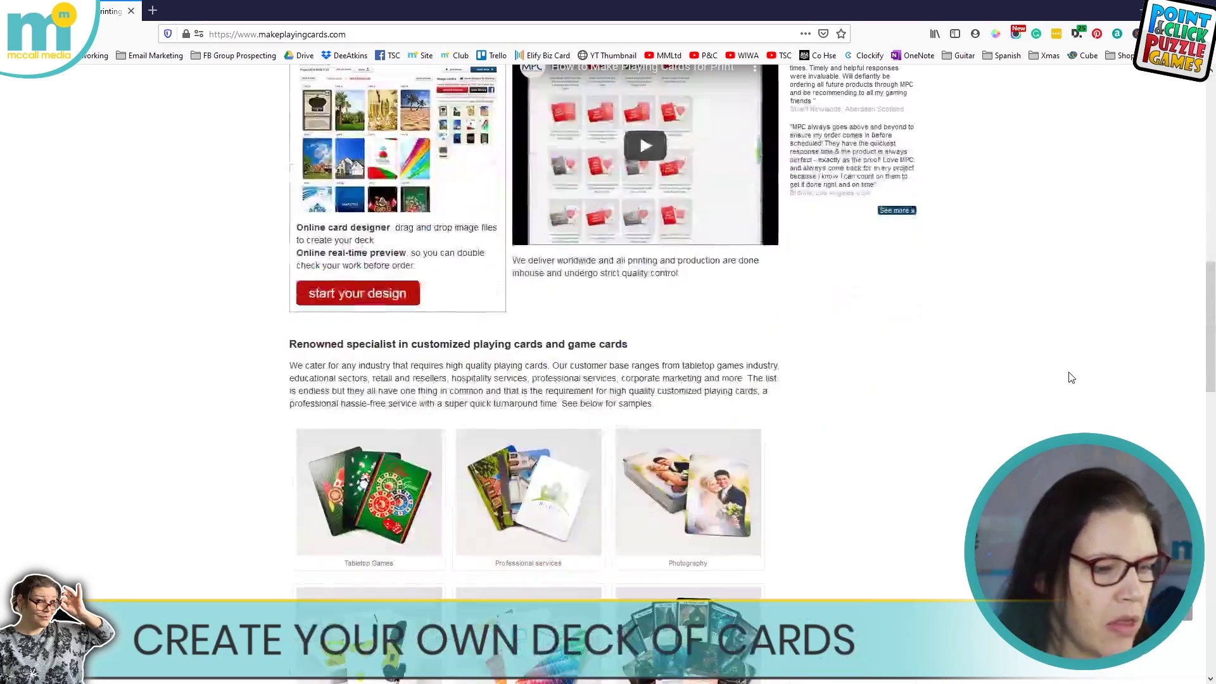
scroll(887, 326, up, 20)
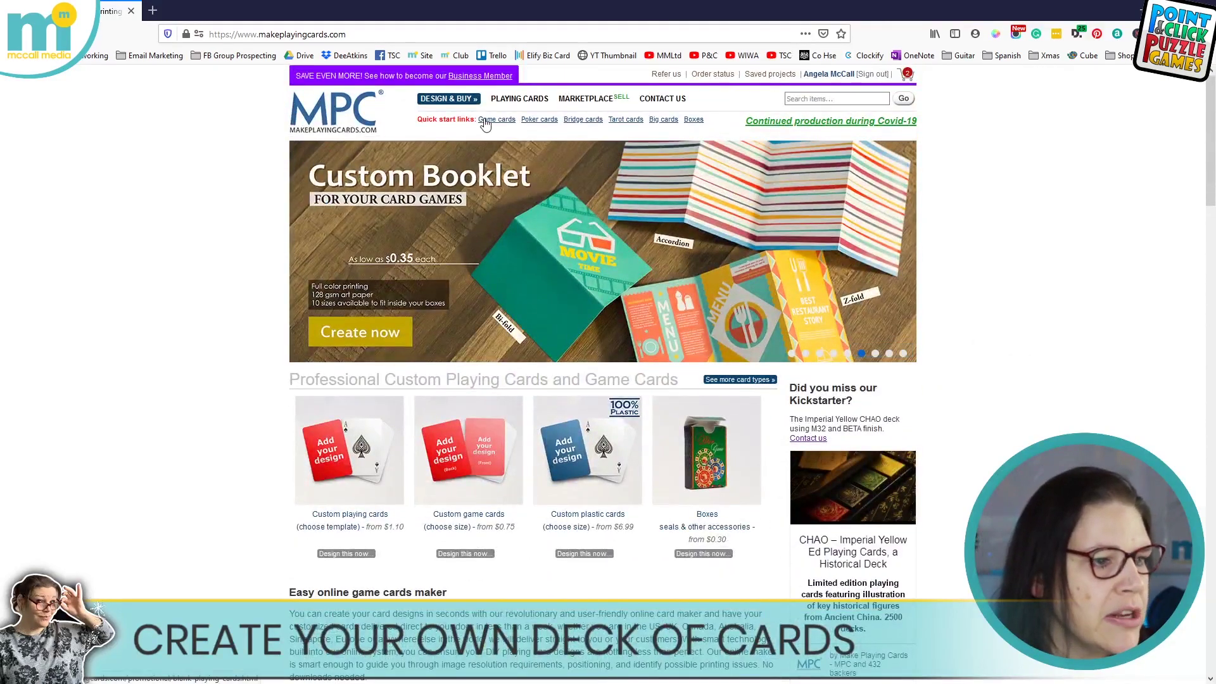
click(502, 121)
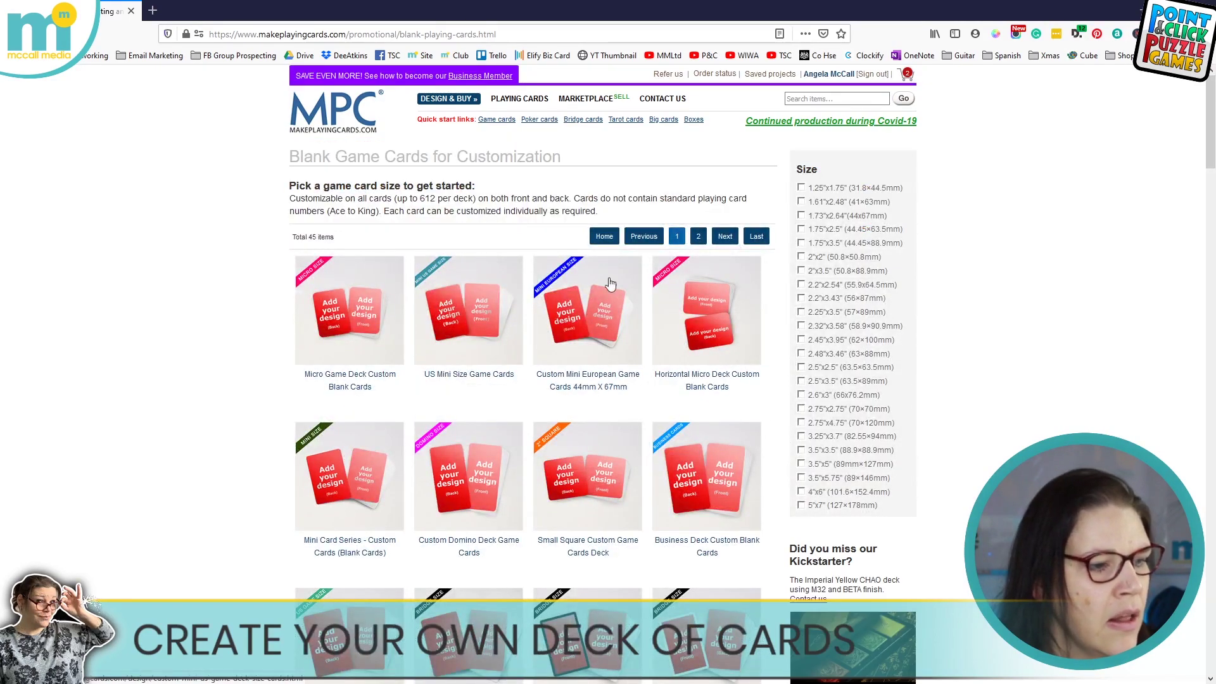
scroll(476, 335, down, 3)
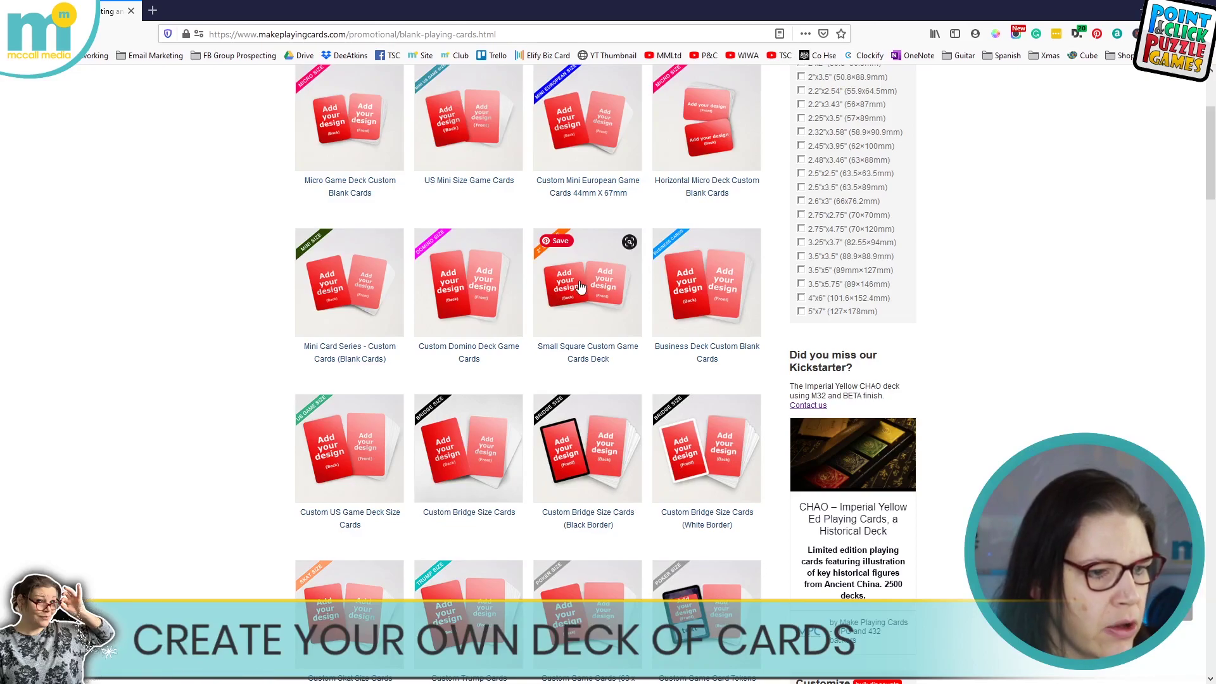
scroll(509, 451, down, 4)
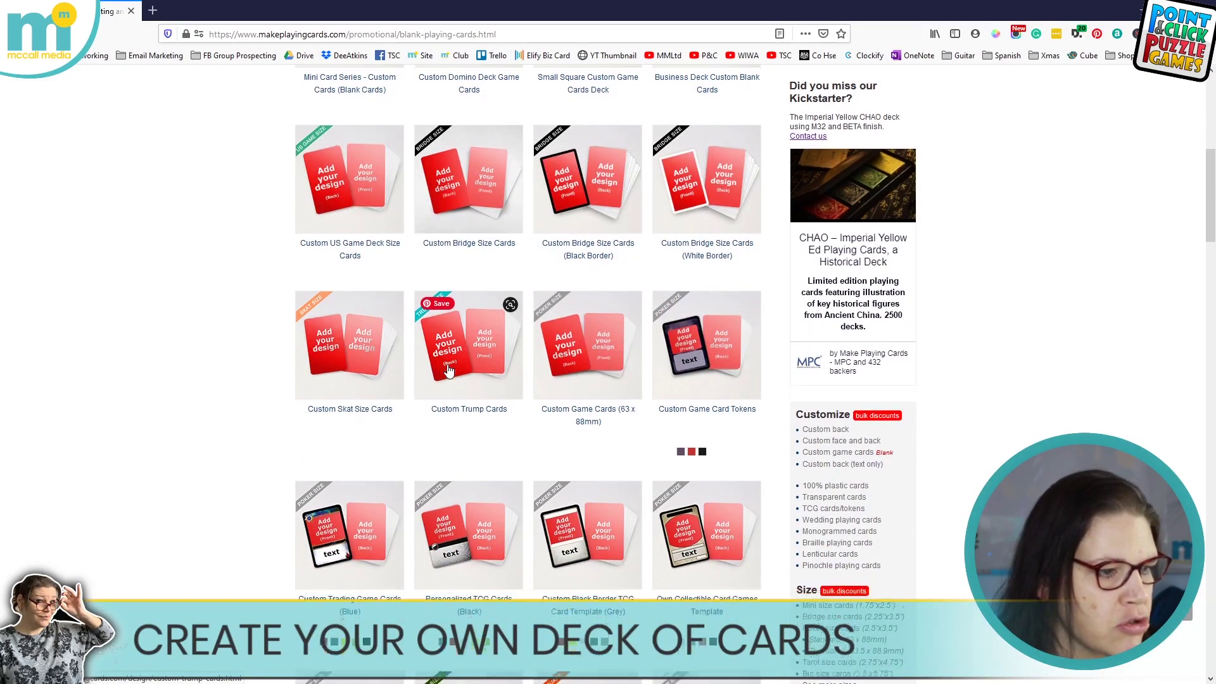
scroll(445, 370, down, 4)
scroll(717, 344, down, 11)
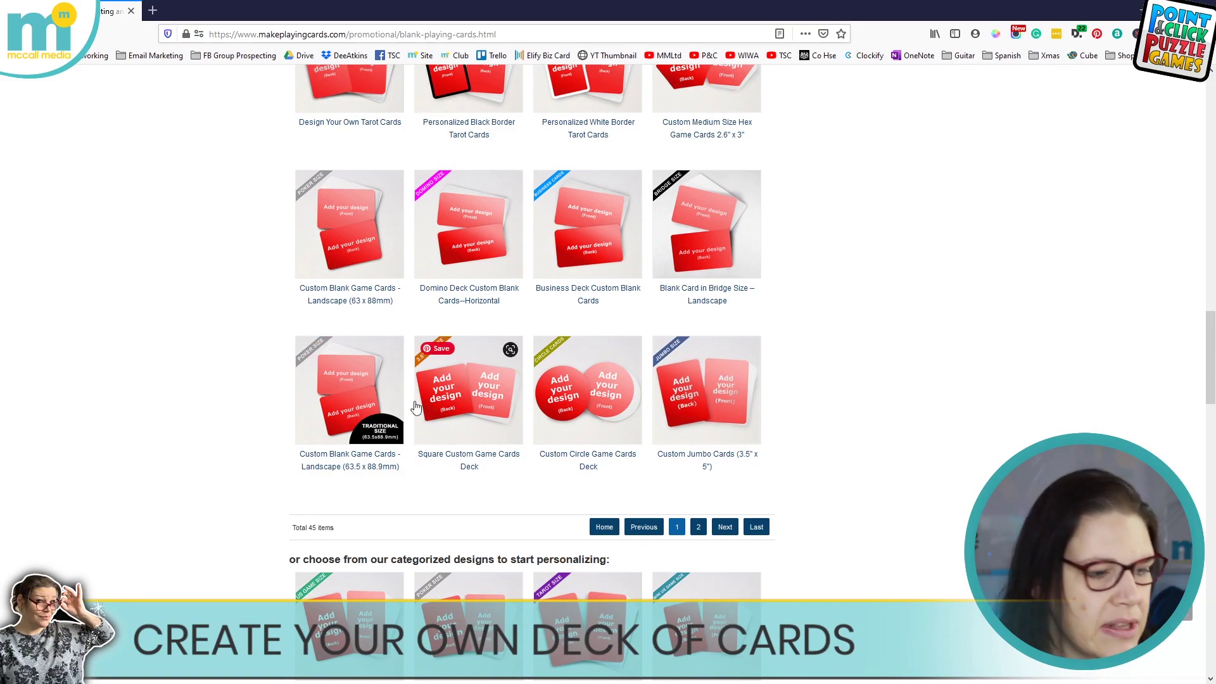
click(348, 406)
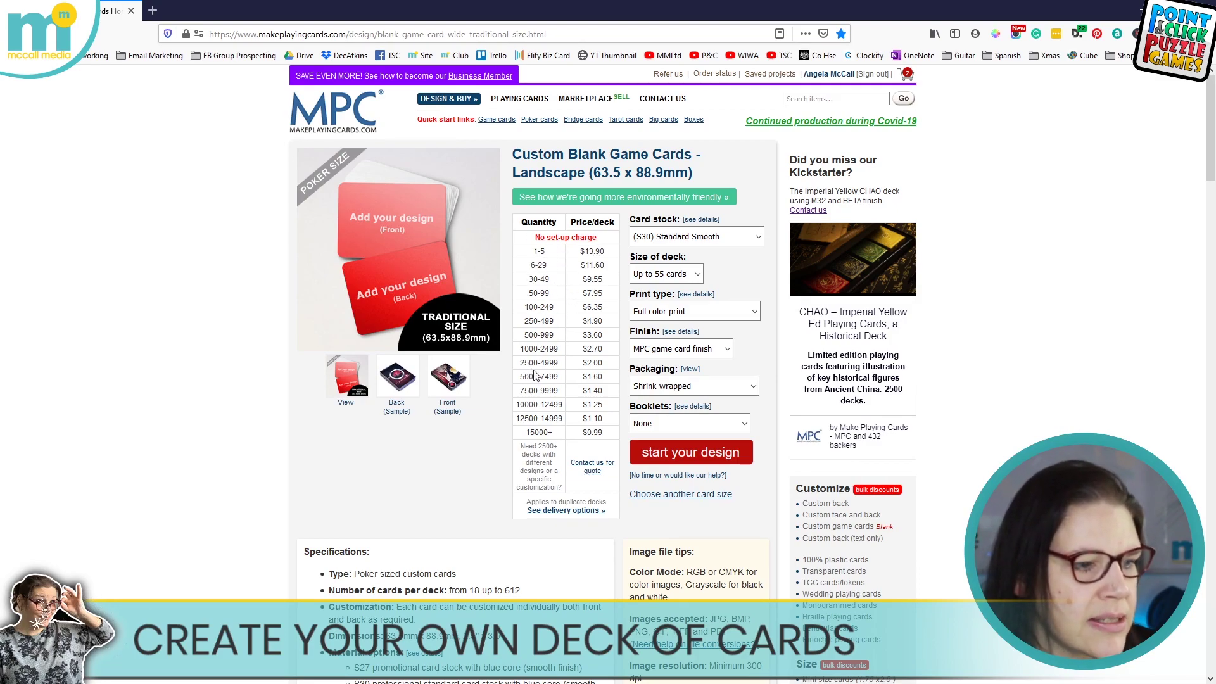
- Review the landscape deck's price for 1-5 decks and its available finish and packaging options
drag(605, 252, 586, 252)
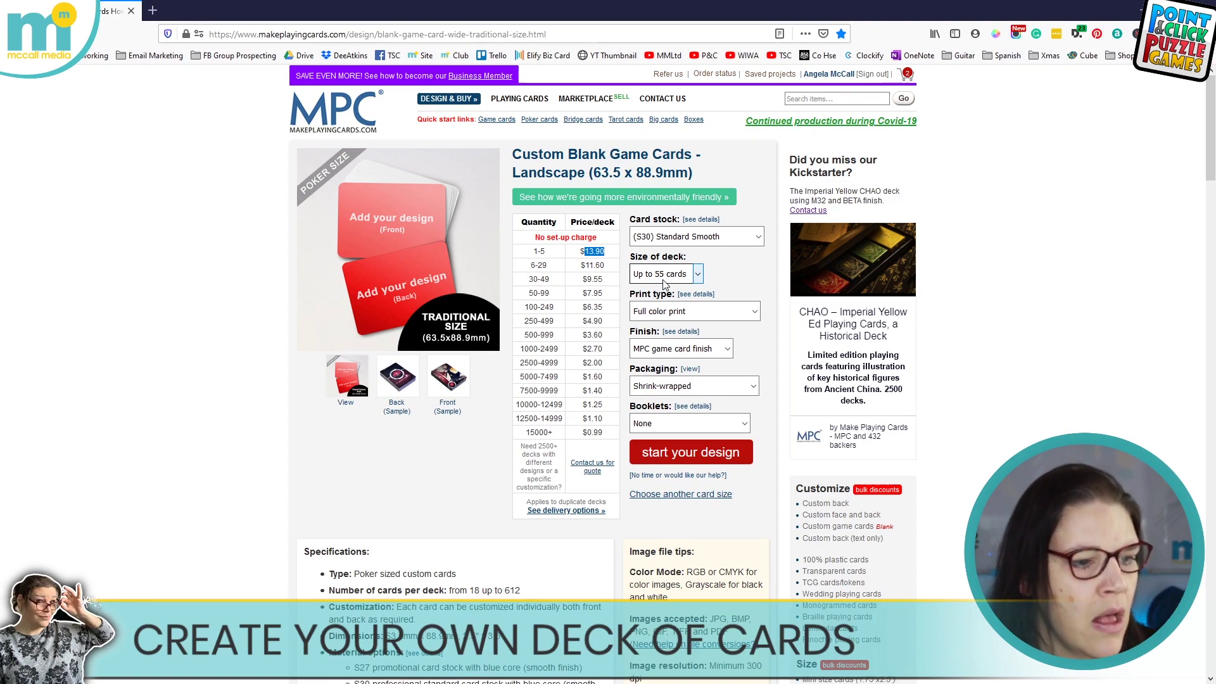
click(691, 350)
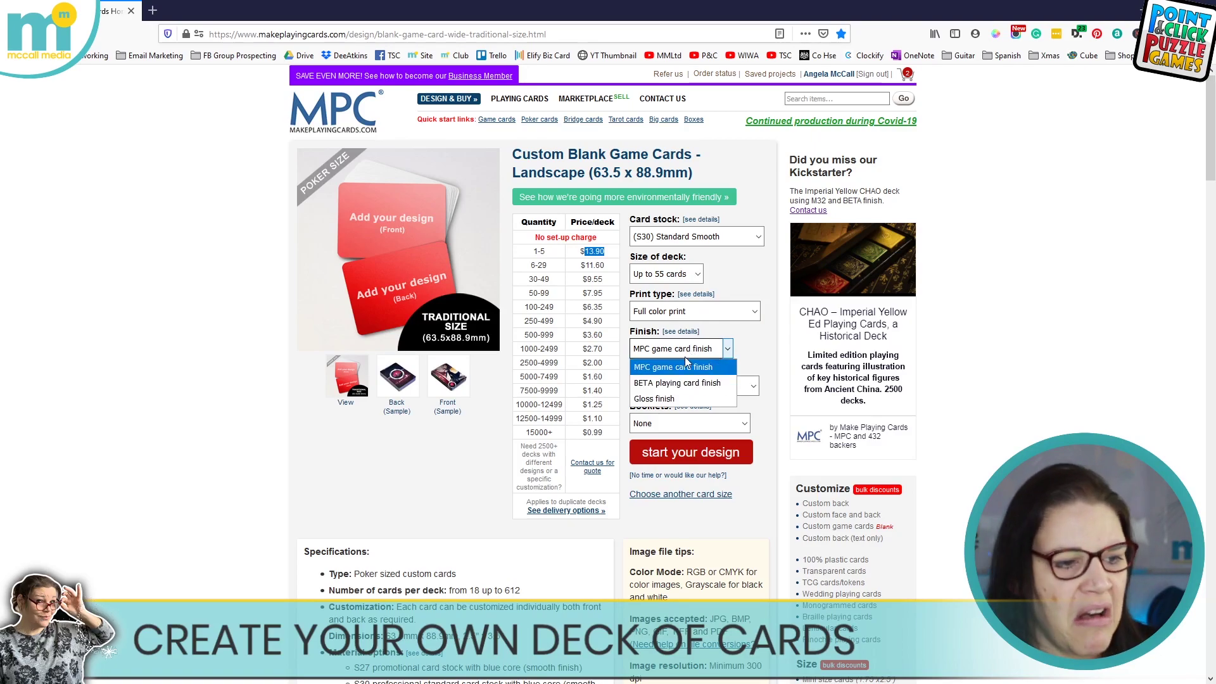
click(690, 352)
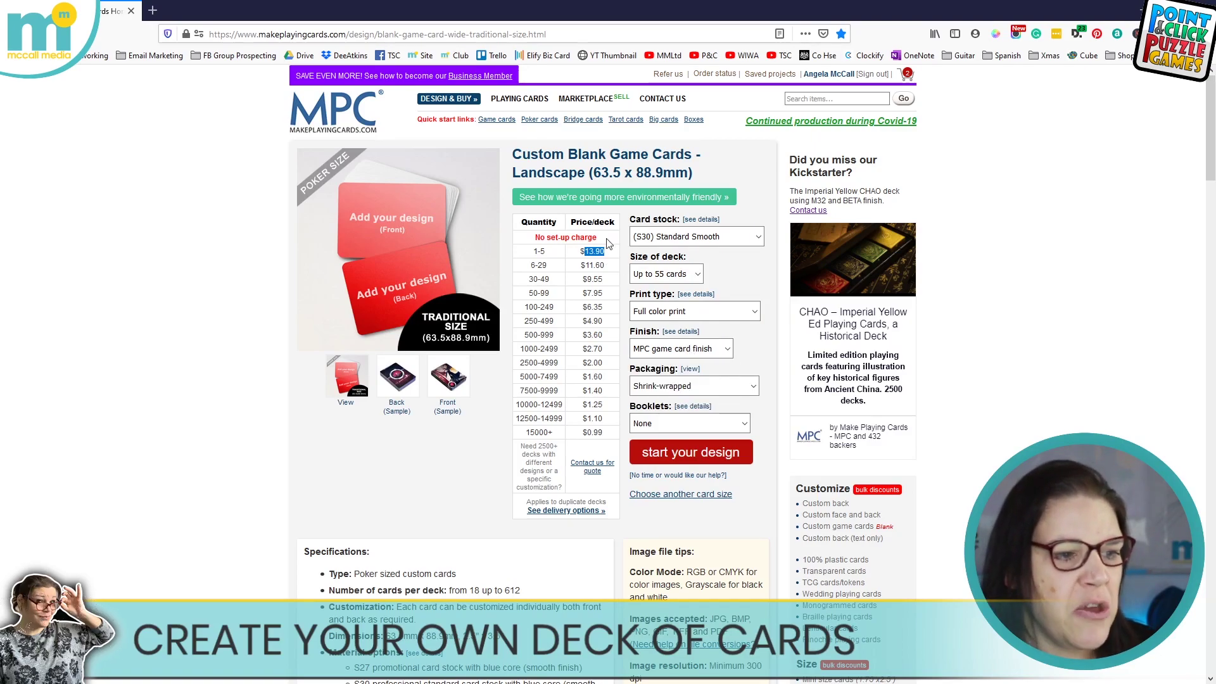
click(663, 393)
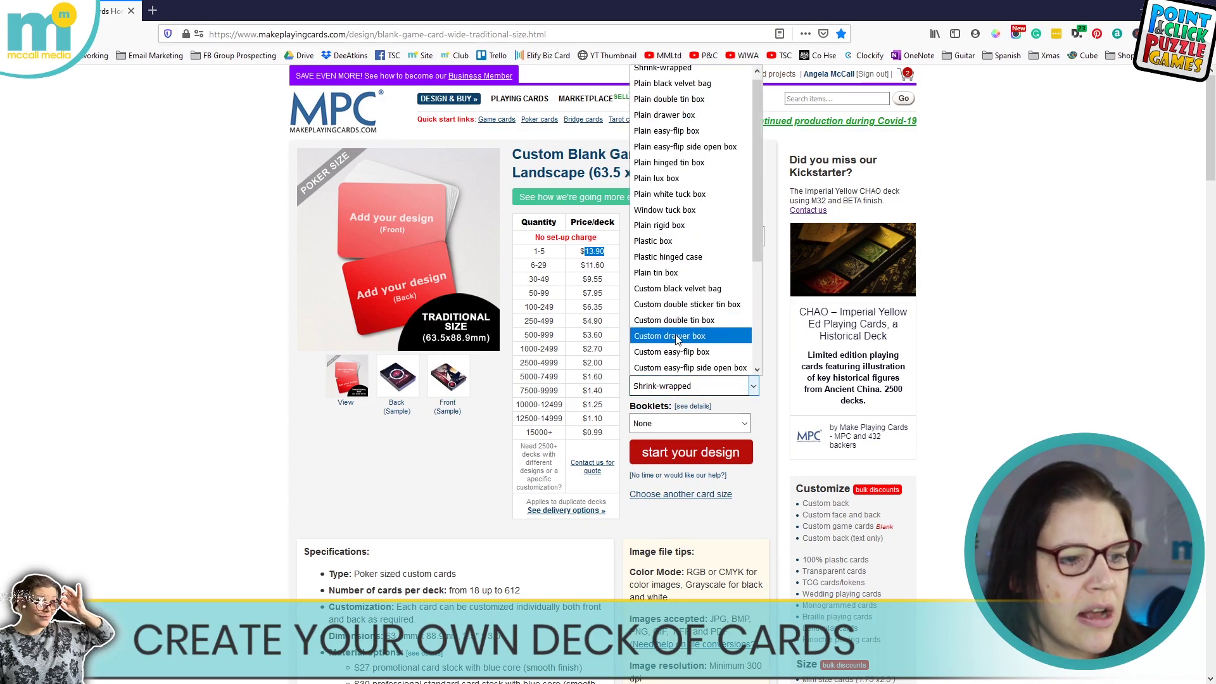
scroll(684, 273, down, 2)
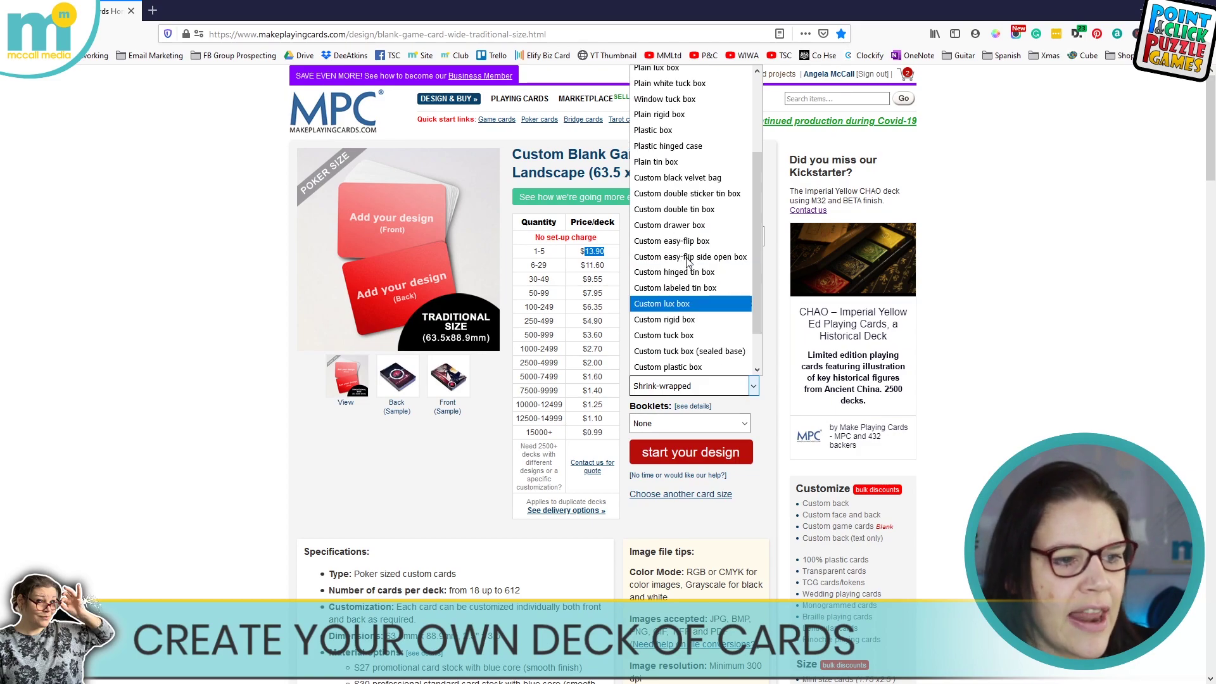
scroll(687, 254, up, 2)
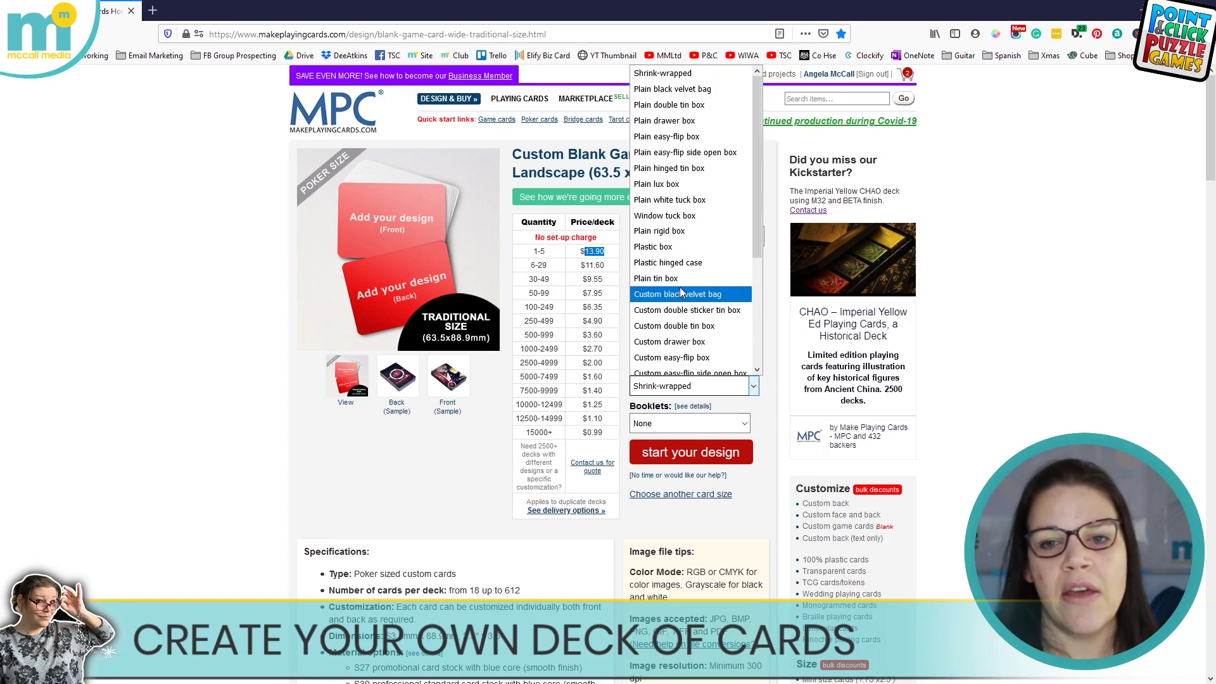
scroll(684, 298, down, 3)
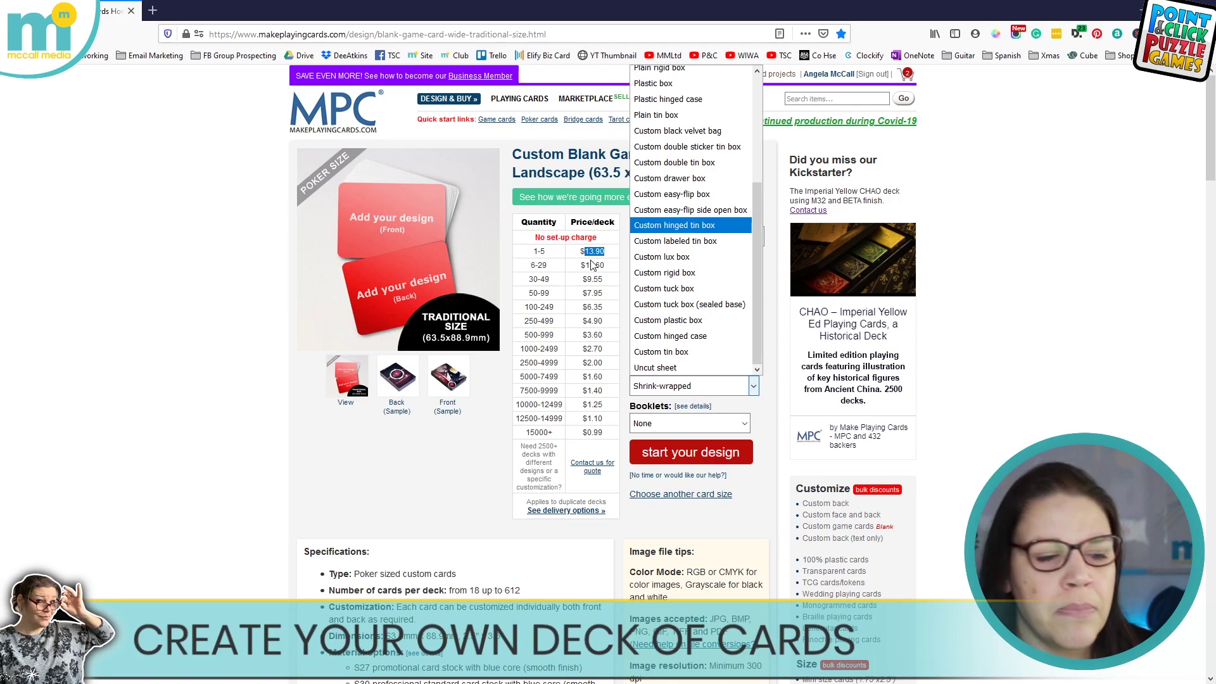
click(696, 393)
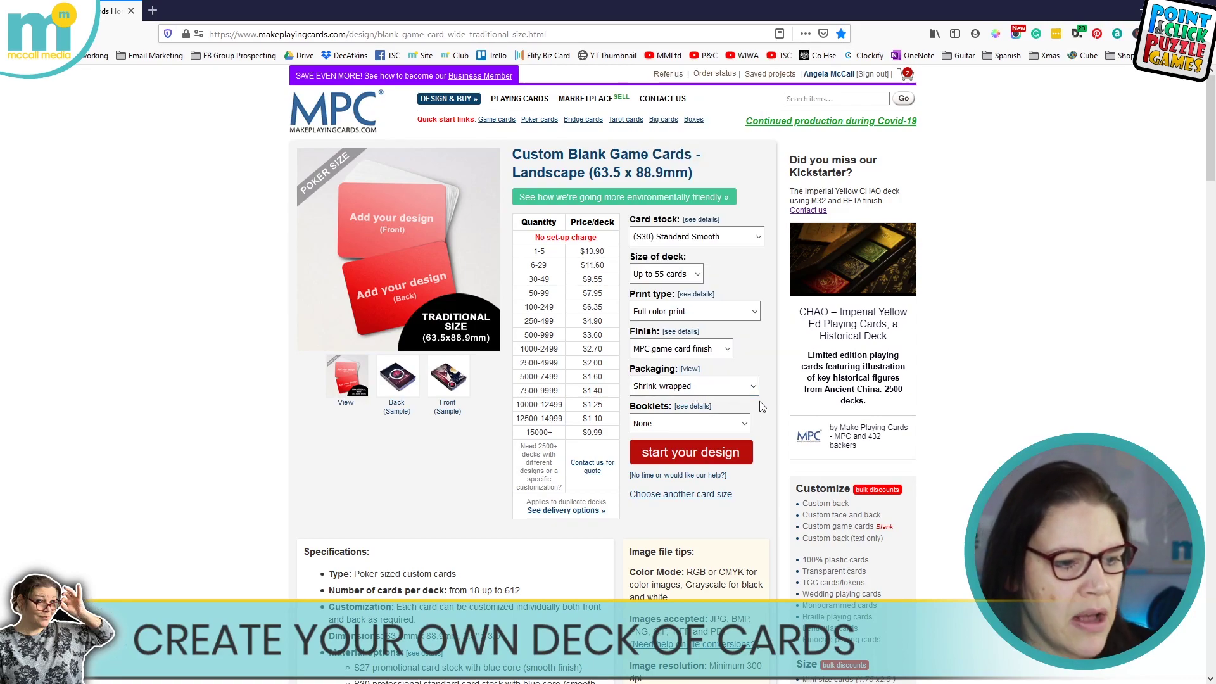
- Start the design with the same image for all card fronts, and upload and place Front-Face.jpg on the card
click(686, 455)
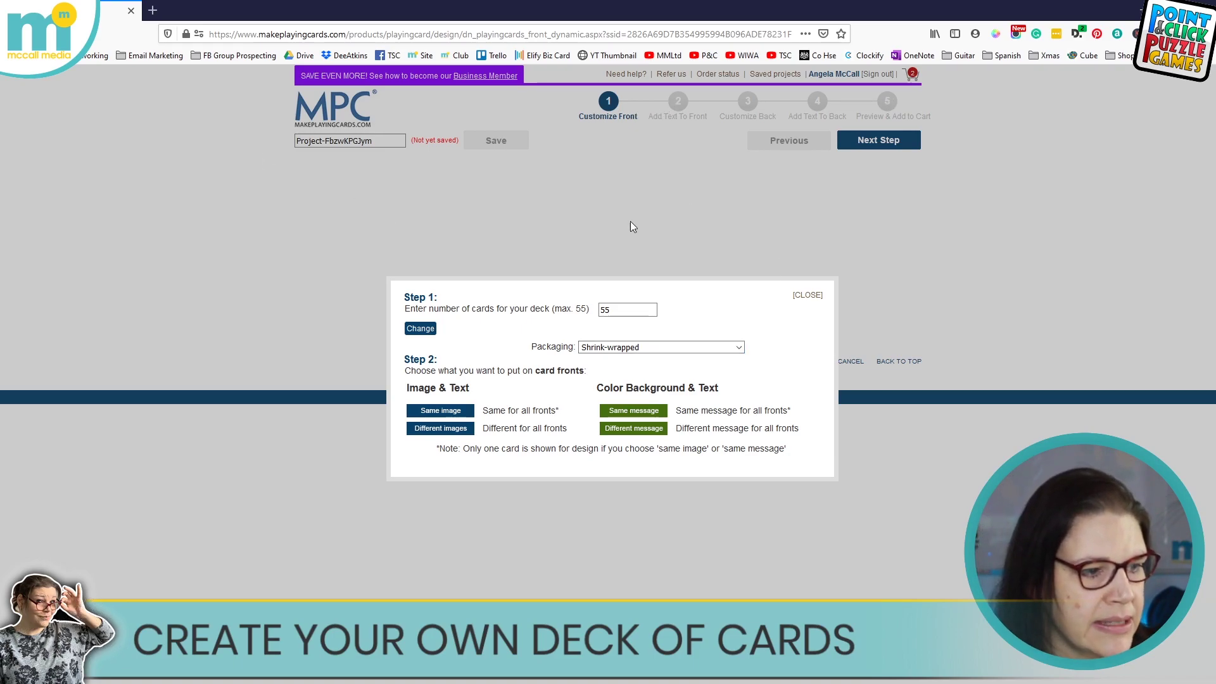
click(446, 411)
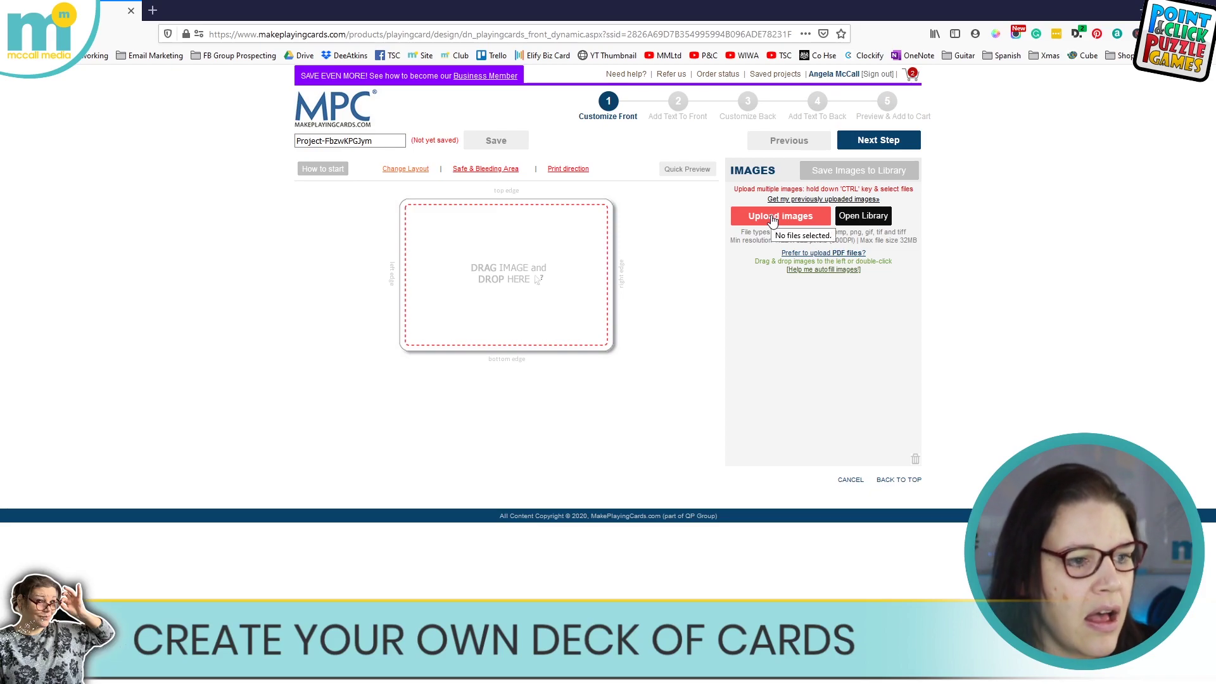
click(772, 218)
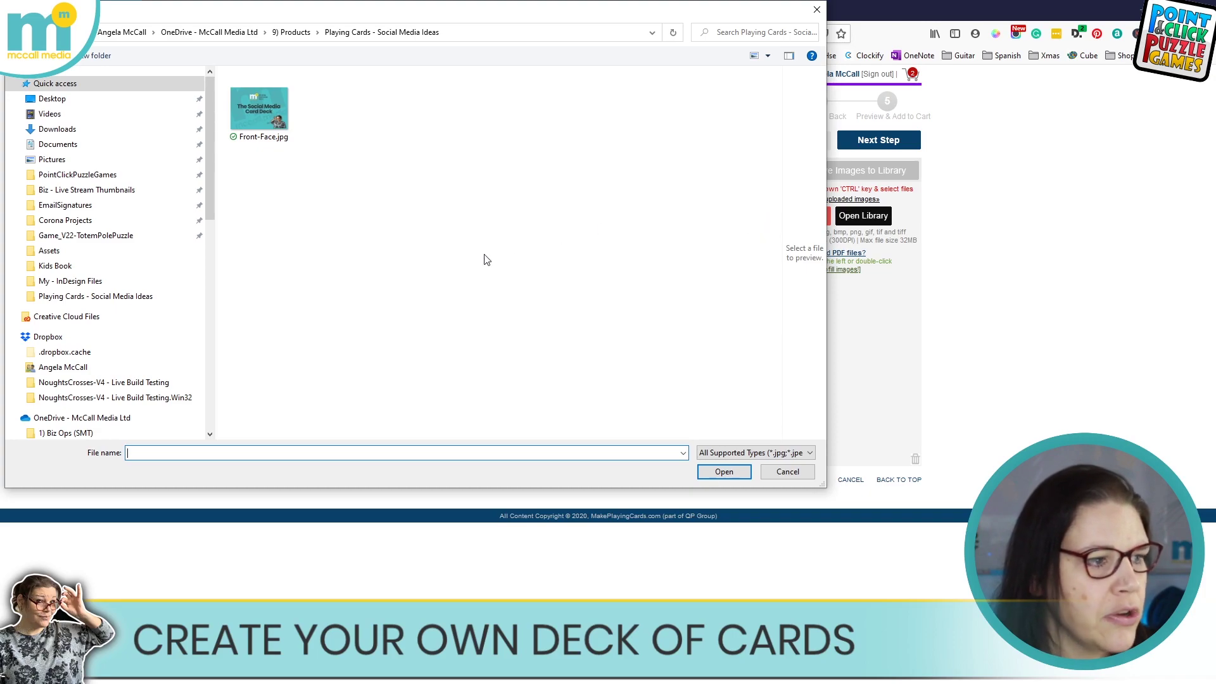
click(259, 109)
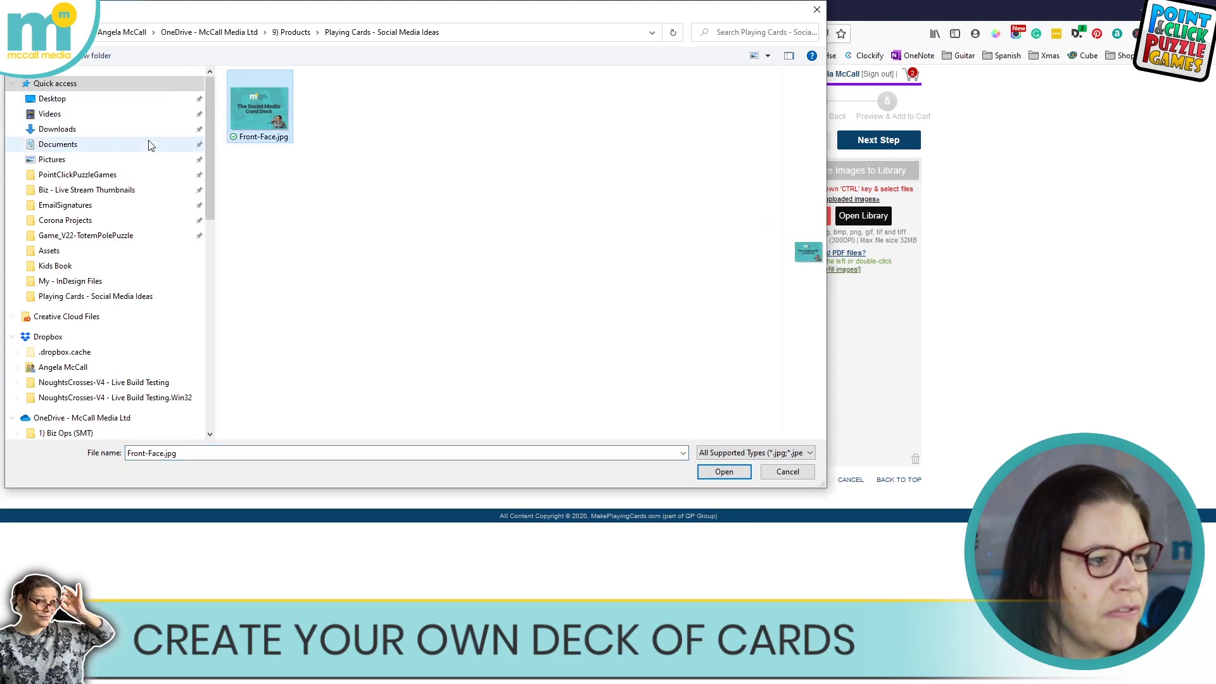
click(728, 473)
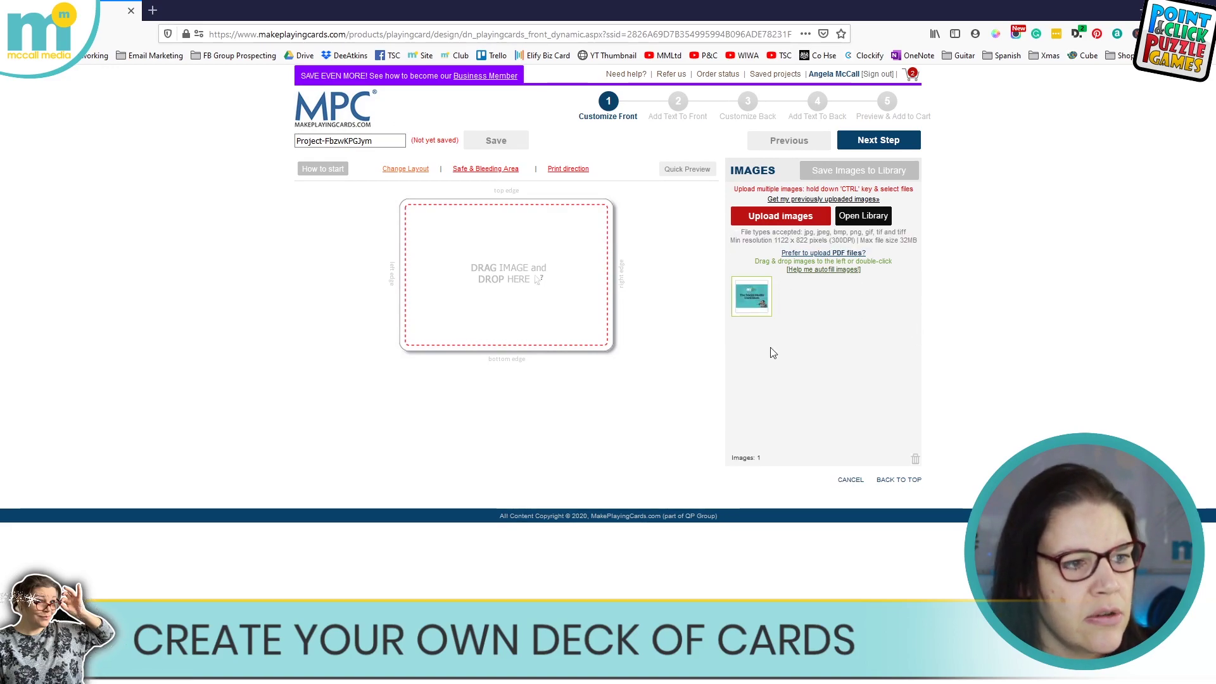
drag(683, 239, 501, 245)
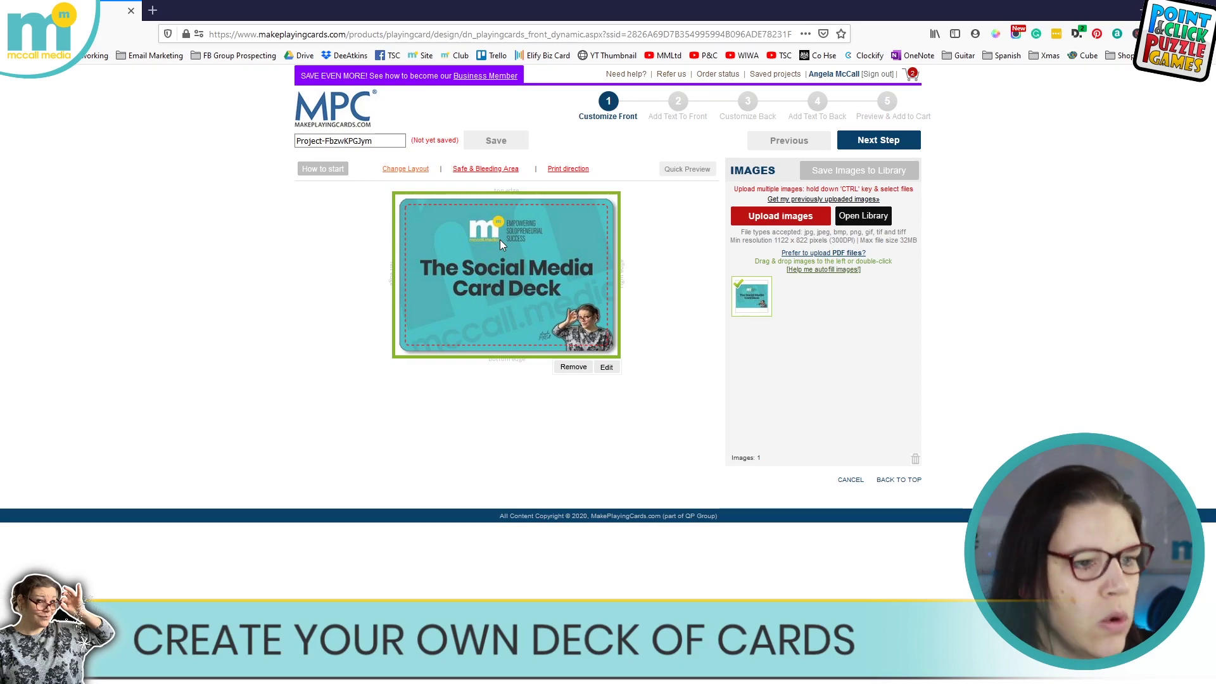
- Proceed to the card backs without adding front text and choose different images for all backs
click(893, 142)
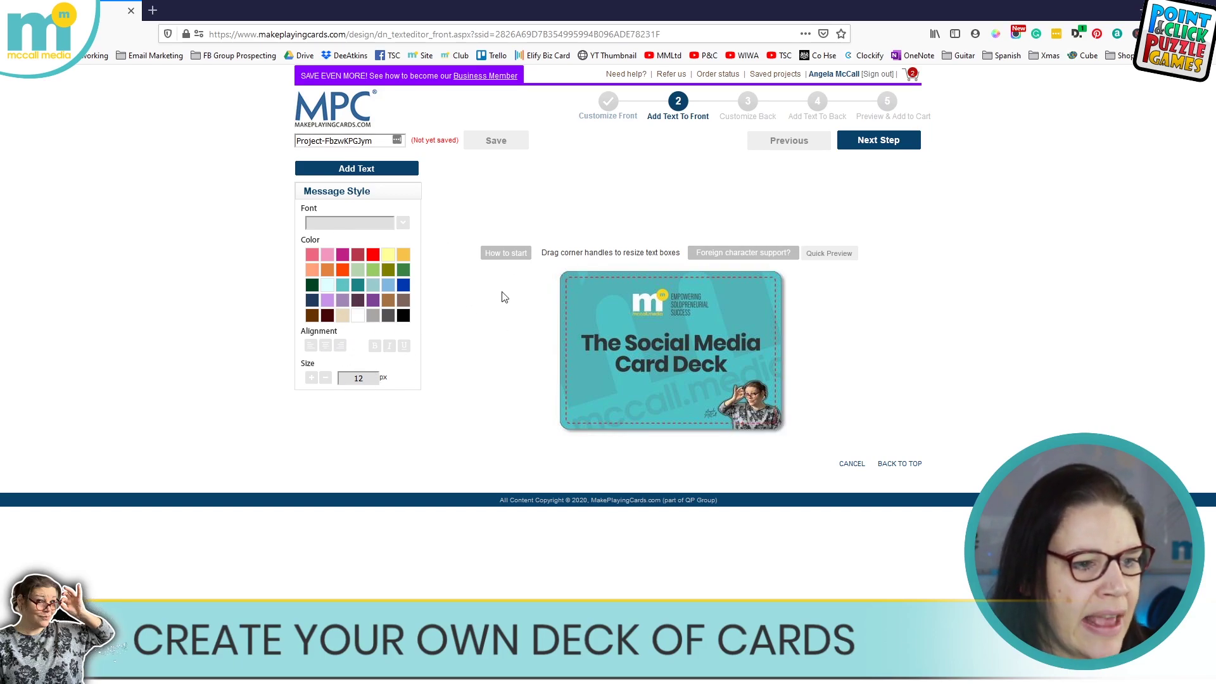
click(878, 143)
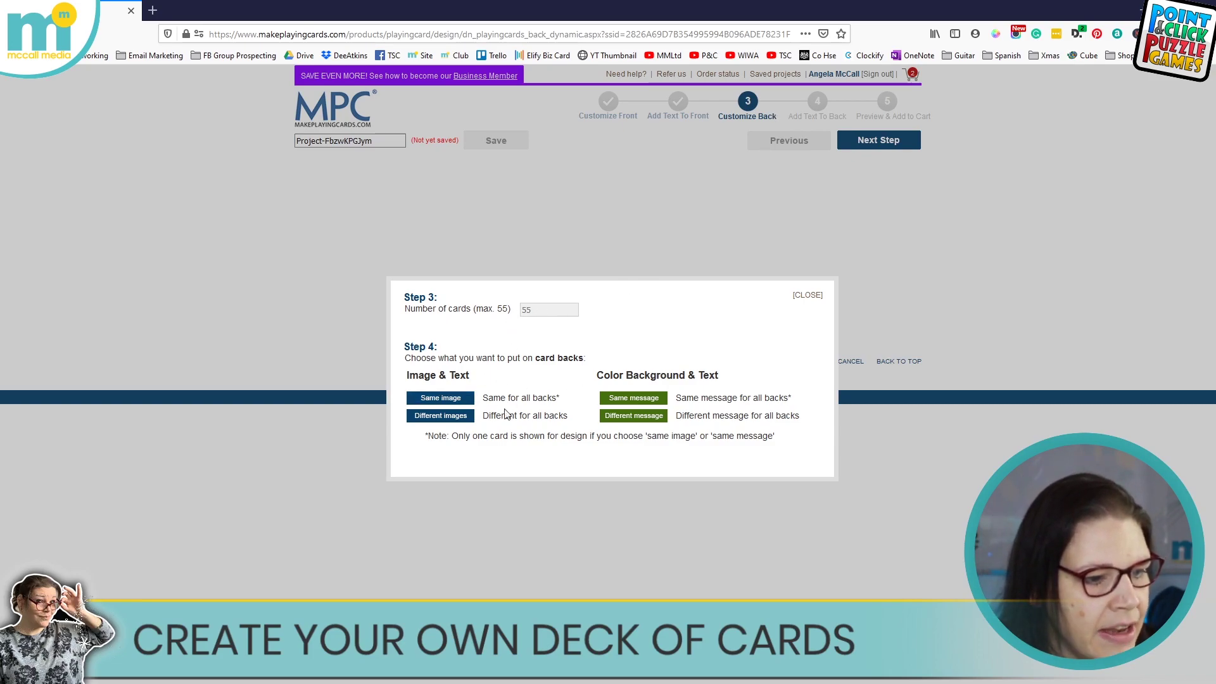
click(428, 418)
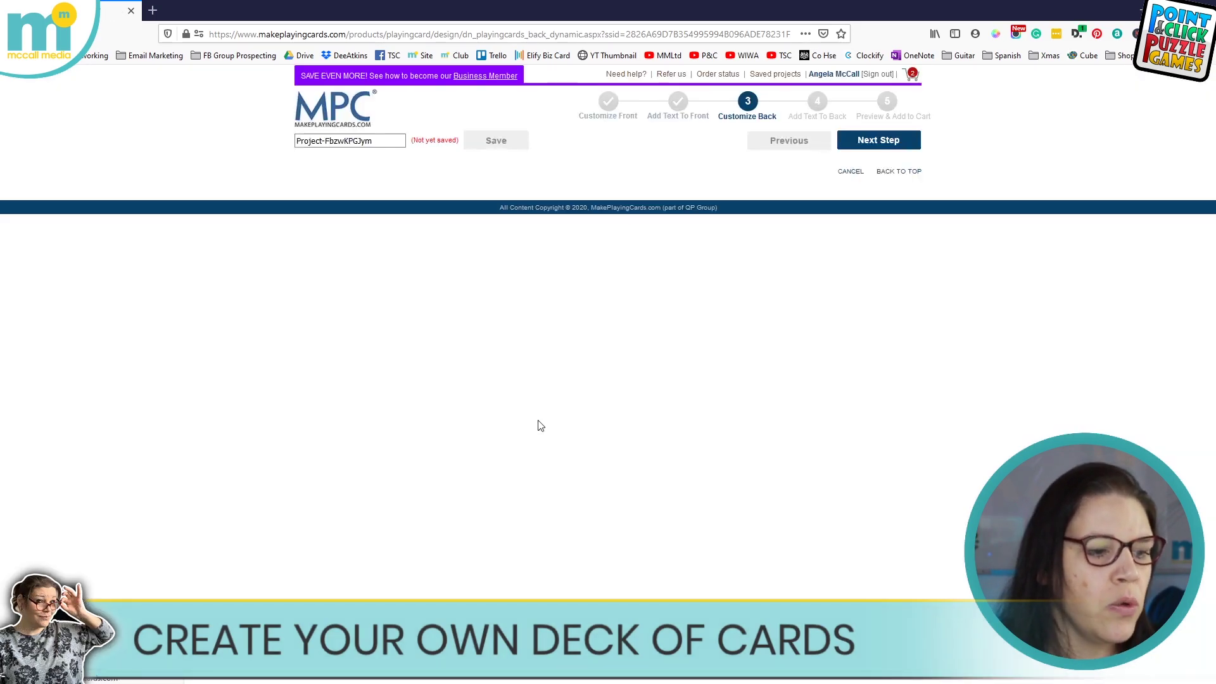
- Look through the blank card backs and check the upload requirements for image resolution and maximum file size
scroll(845, 373, down, 15)
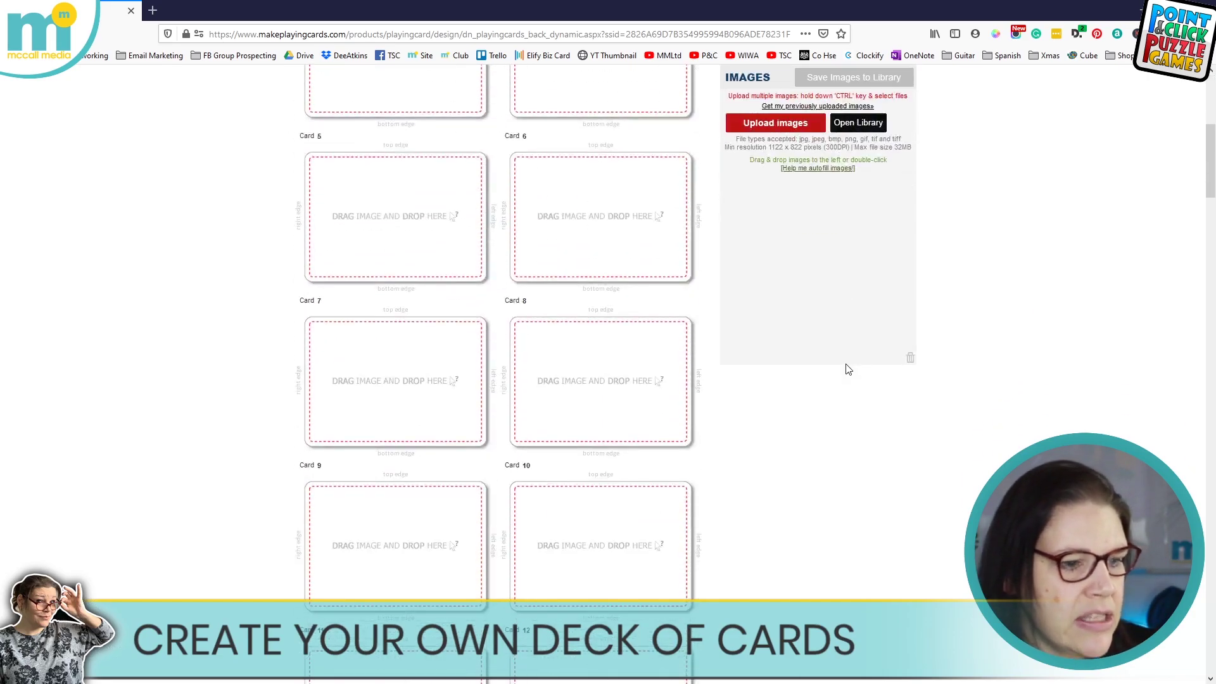
scroll(847, 378, down, 20)
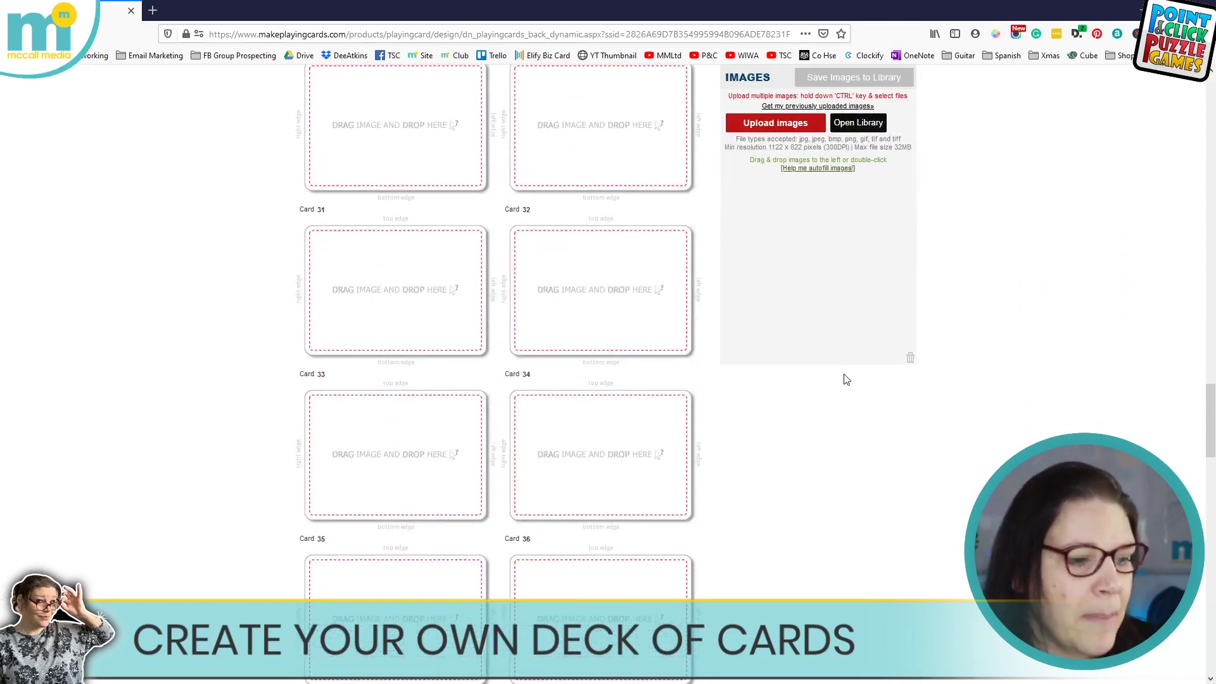
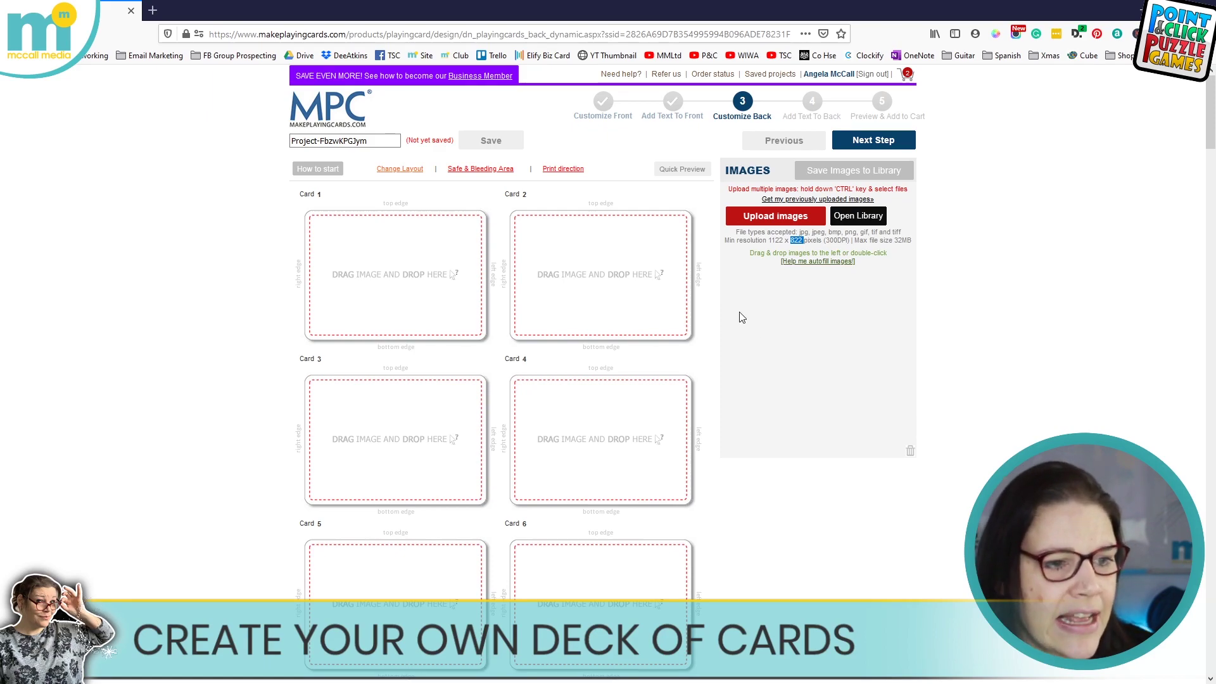
double_click(837, 240)
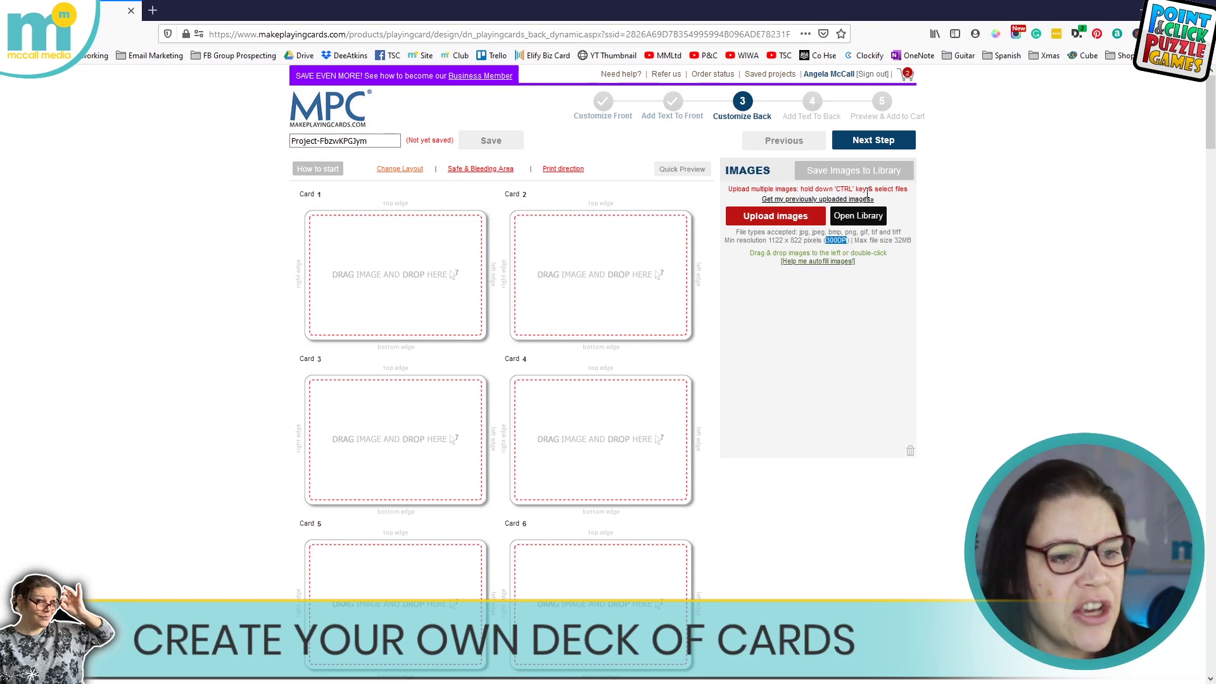
double_click(903, 240)
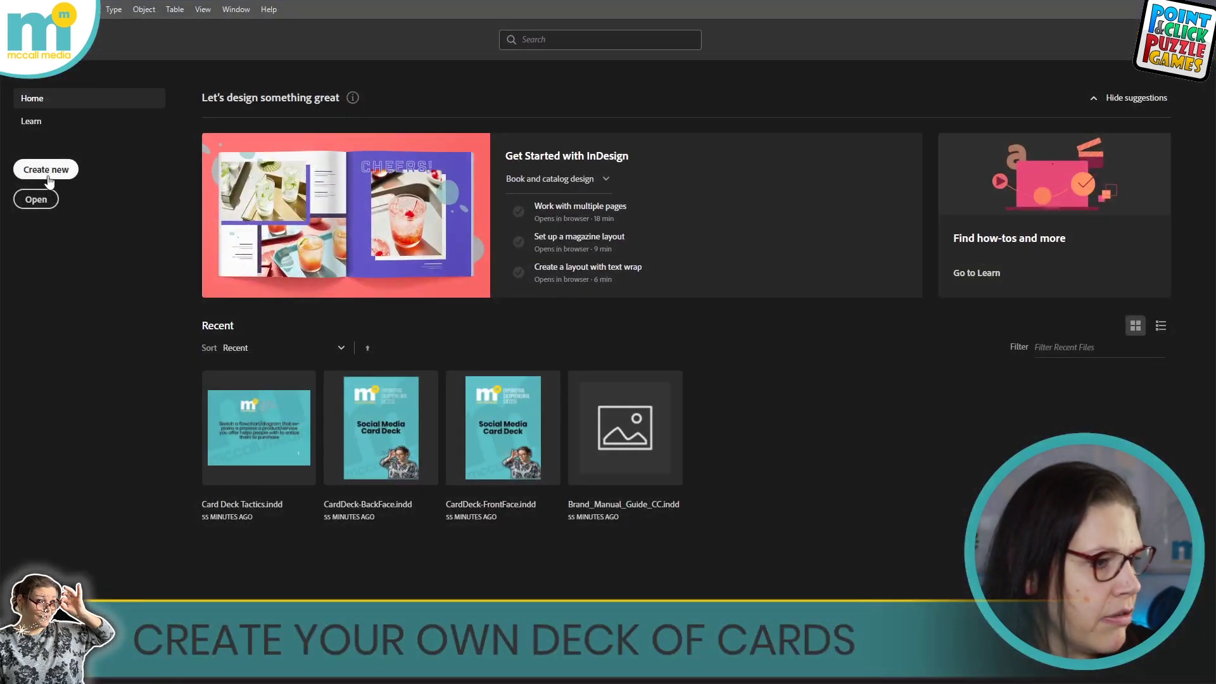
- Switch to InDesign and create a landscape document measured in pixels, 1122 px wide and 822 px high
key(ctrl+n)
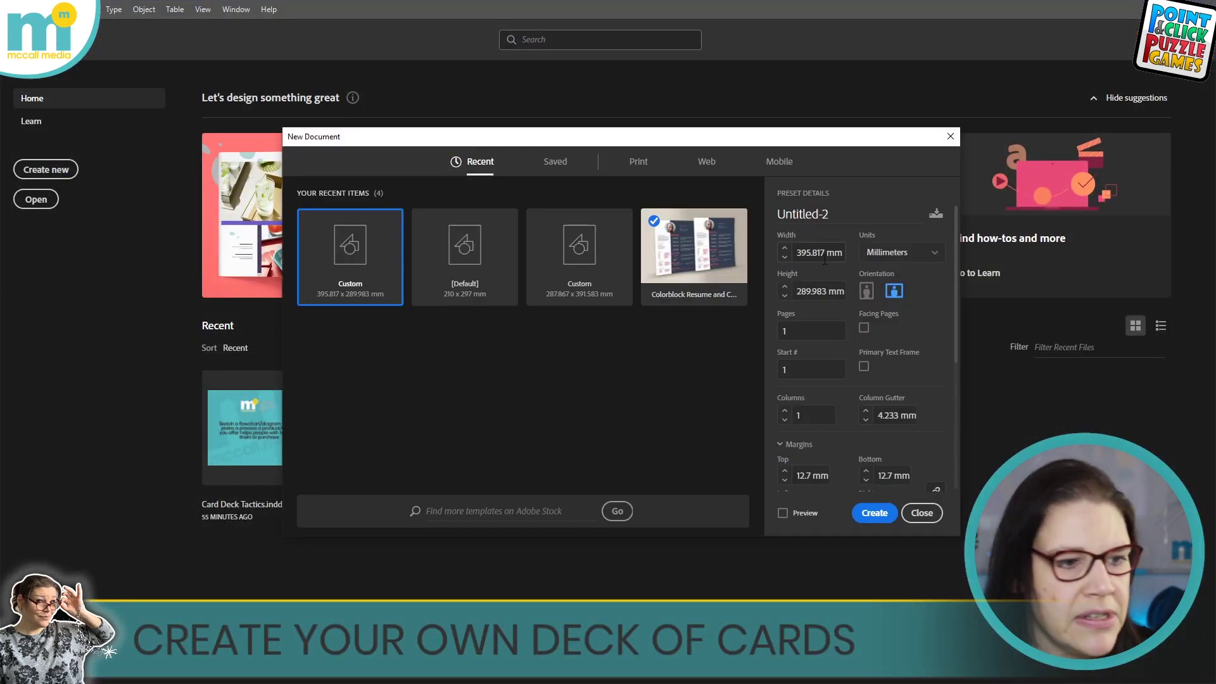
click(907, 257)
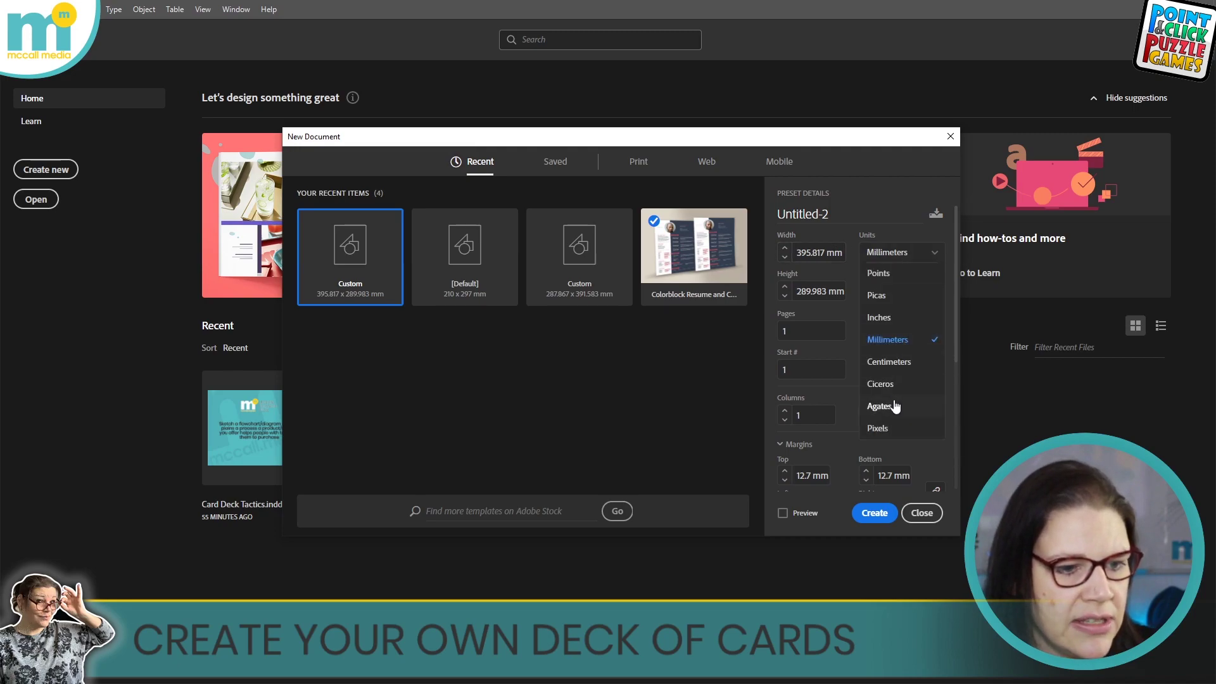
click(889, 430)
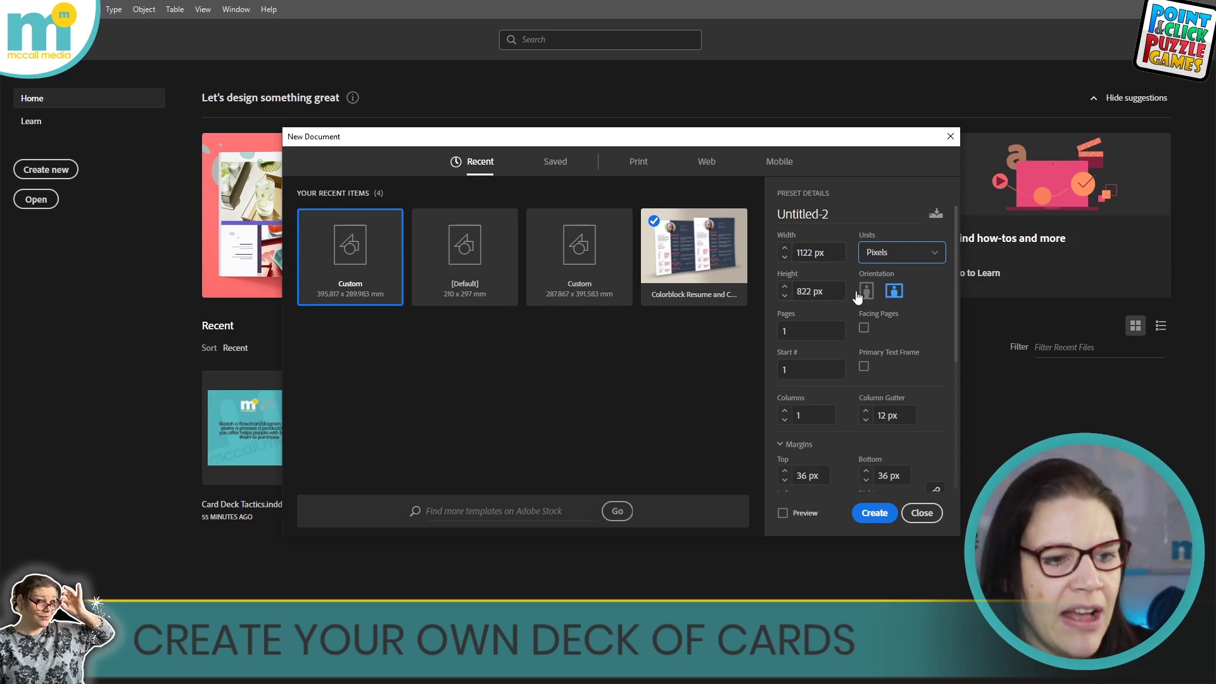
click(914, 525)
click(876, 513)
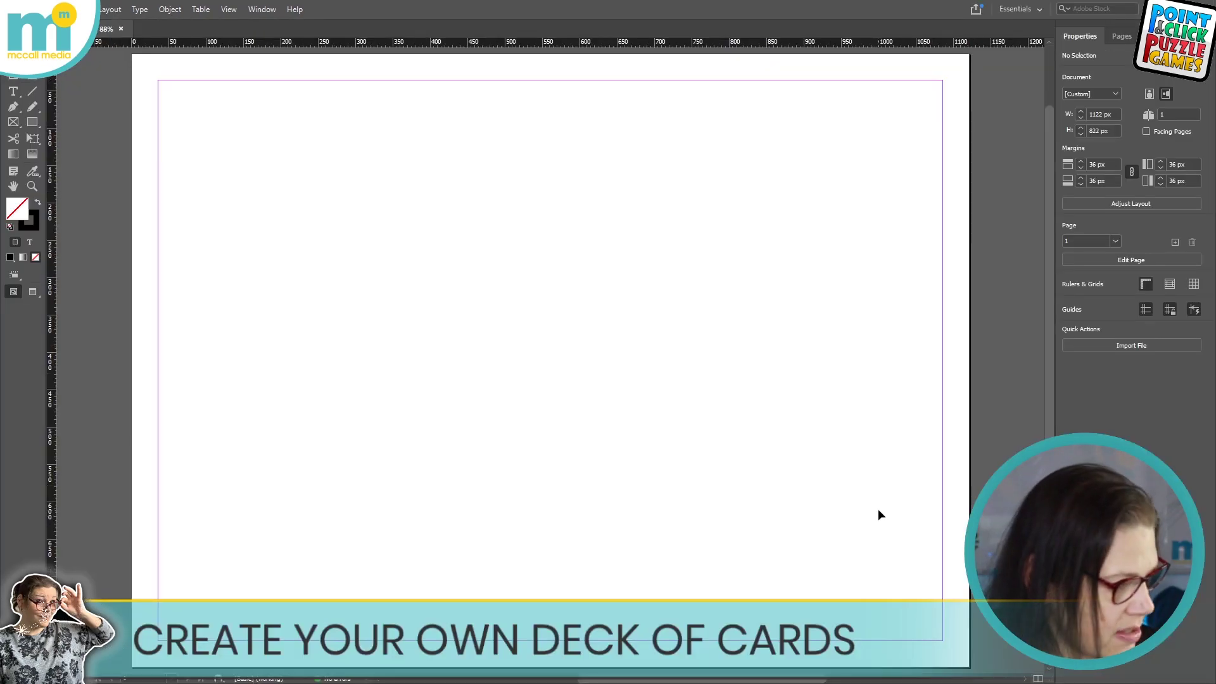
- Open the A-Master page for editing from the document's page list
key(ctrl+minus)
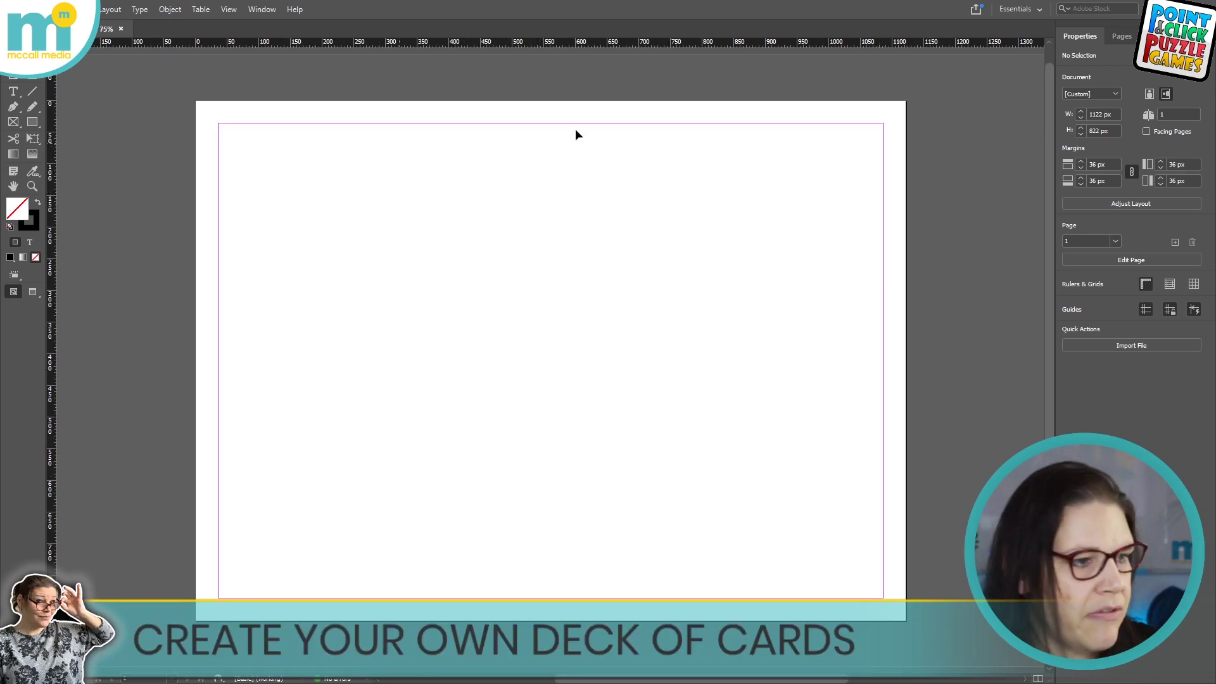
click(1121, 34)
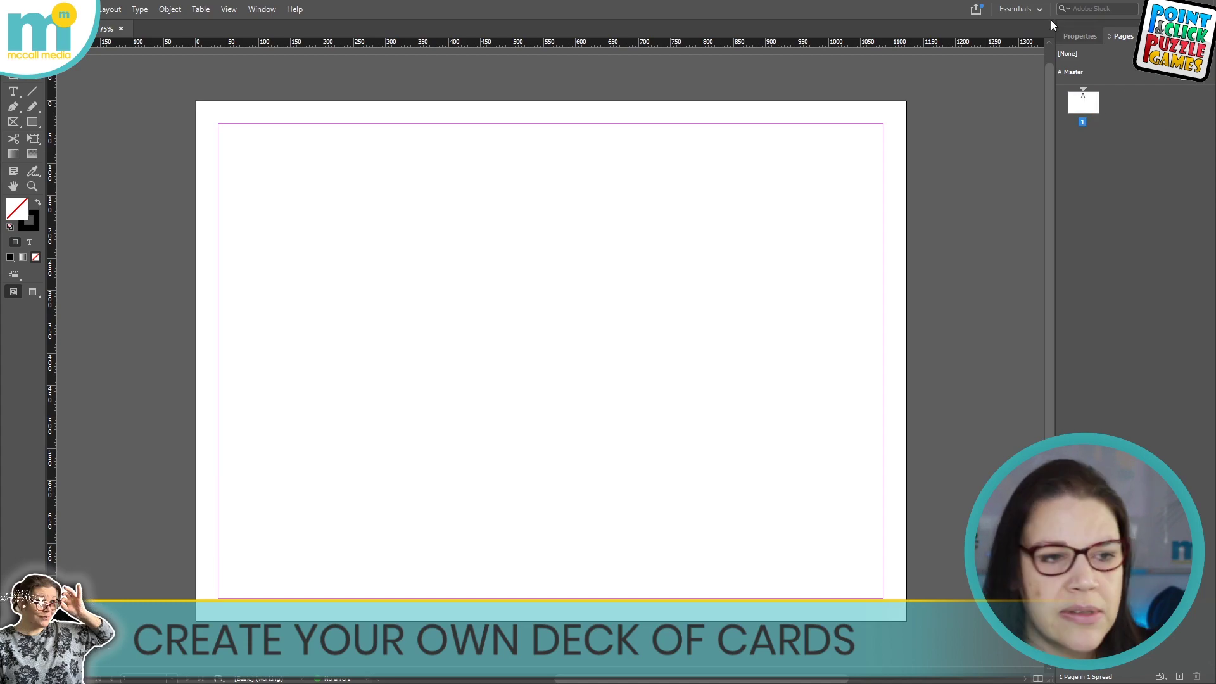
click(1182, 8)
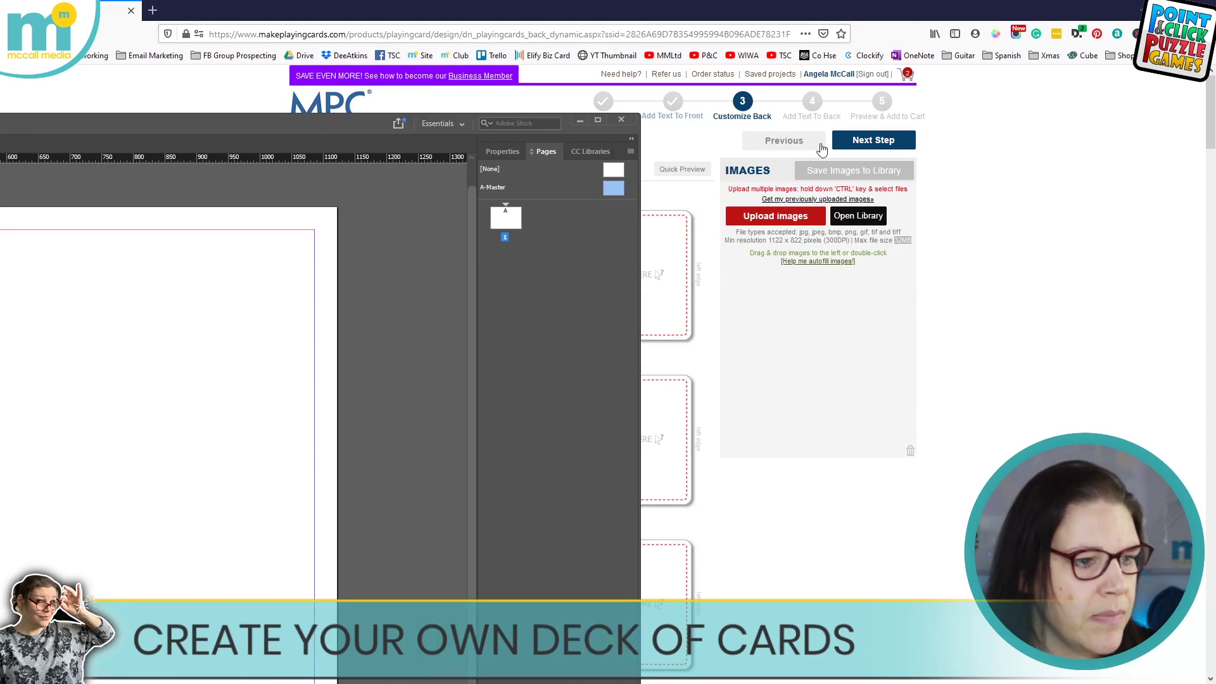
click(612, 189)
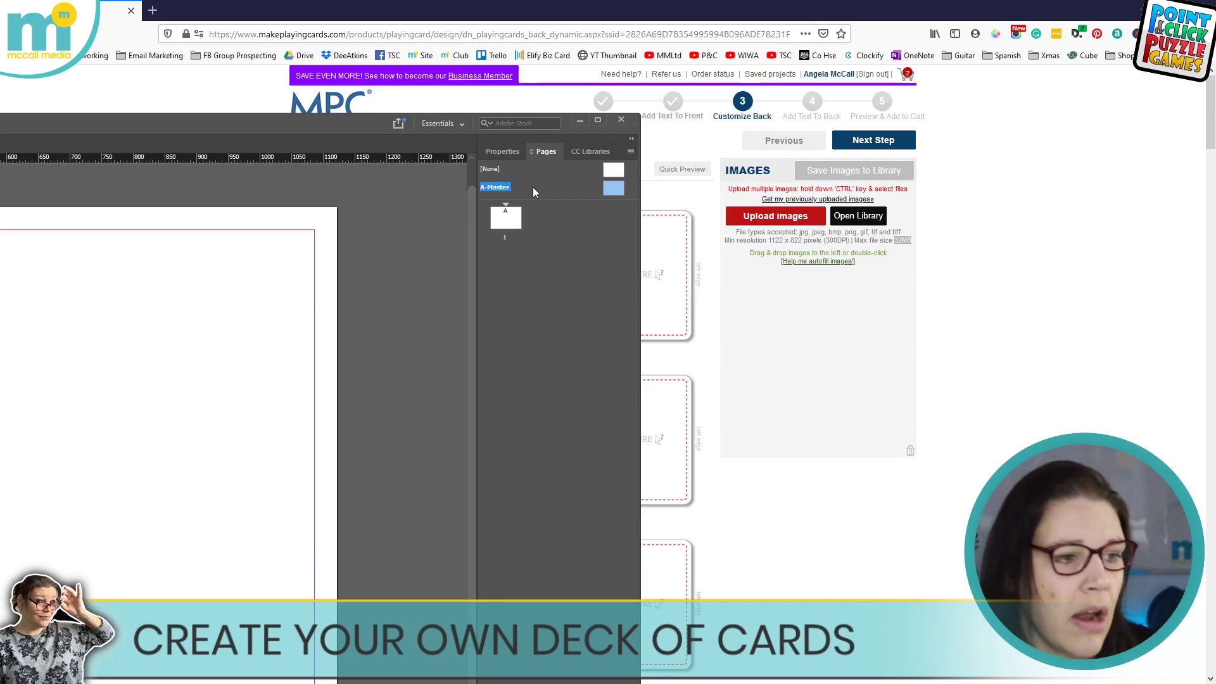
double_click(334, 129)
drag(850, 55, 899, 9)
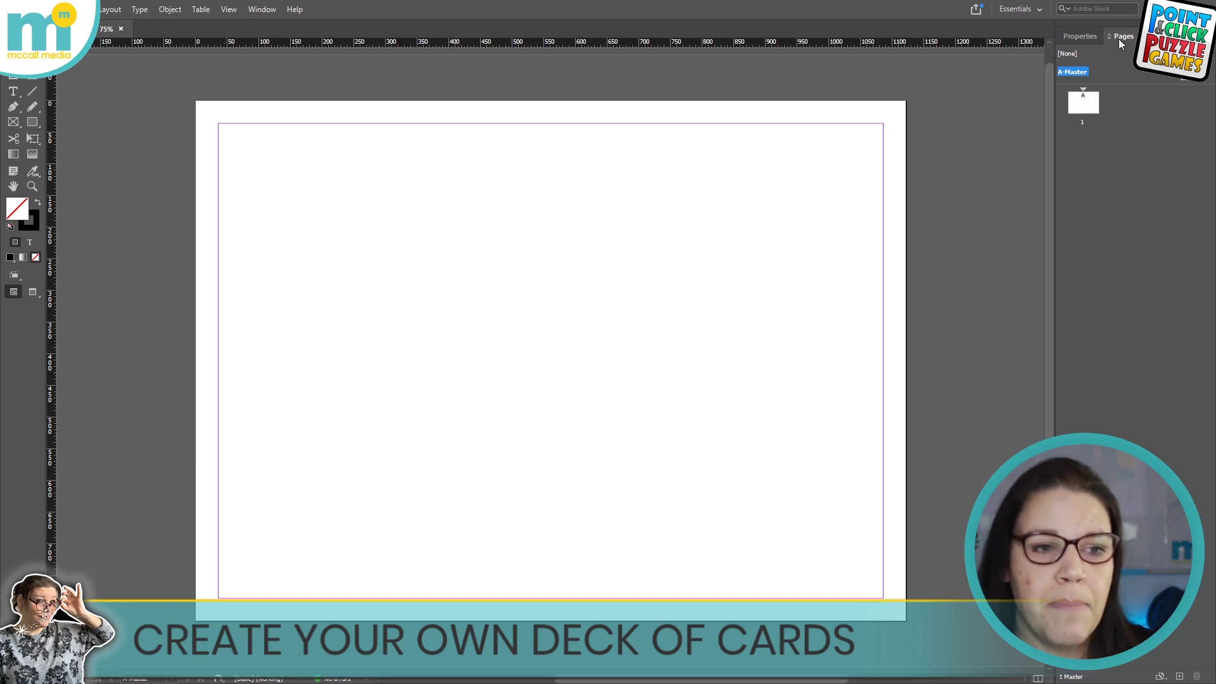
click(1090, 103)
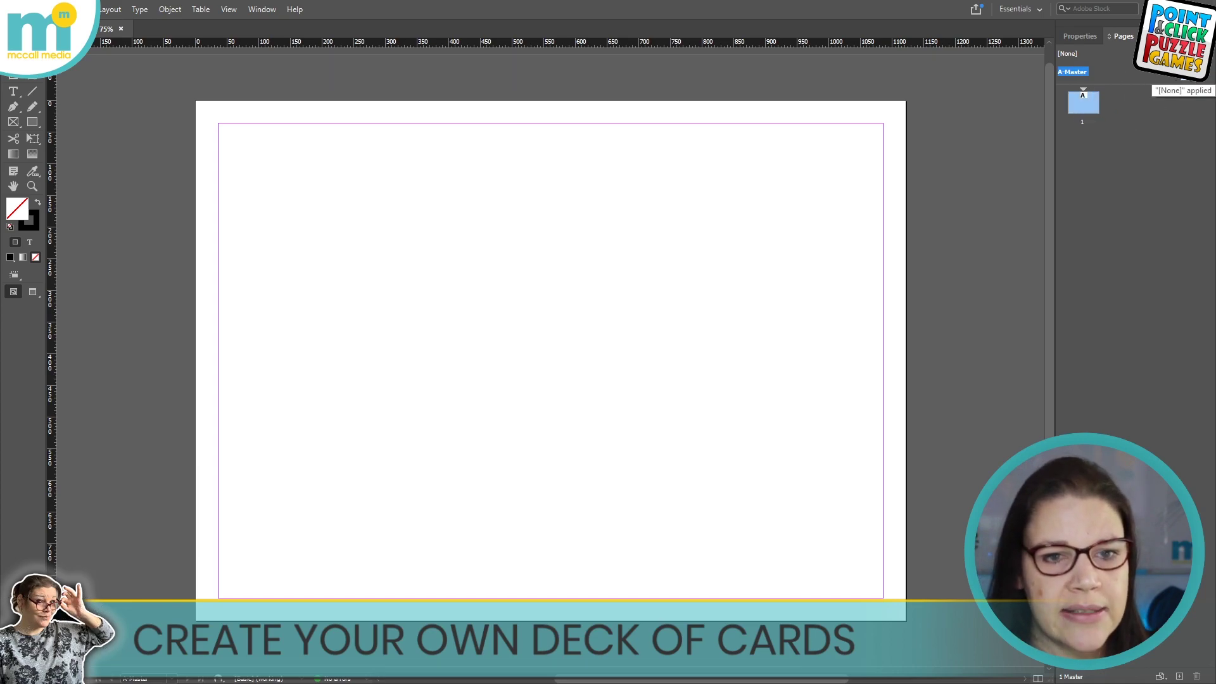
double_click(1187, 73)
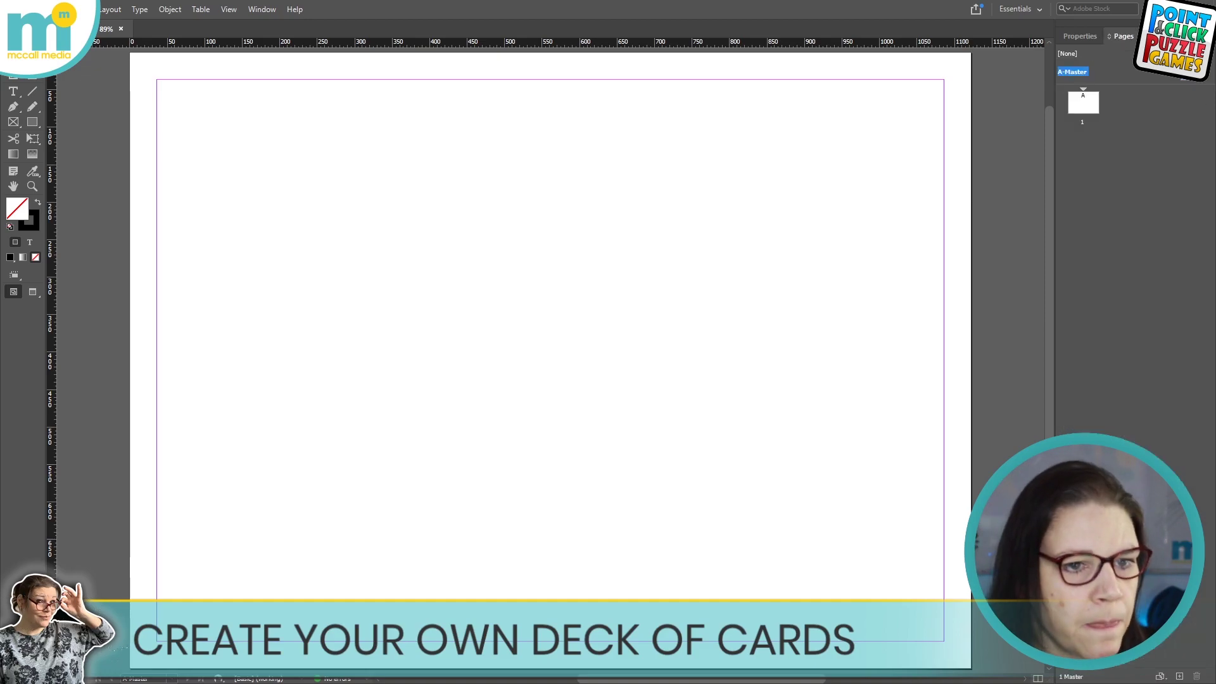
- Draw a rectangle covering the whole master page and fill it with the teal brand colour
click(32, 122)
key(ctrl+minus)
drag(195, 100, 906, 620)
double_click(17, 209)
double_click(727, 436)
text(4dc)
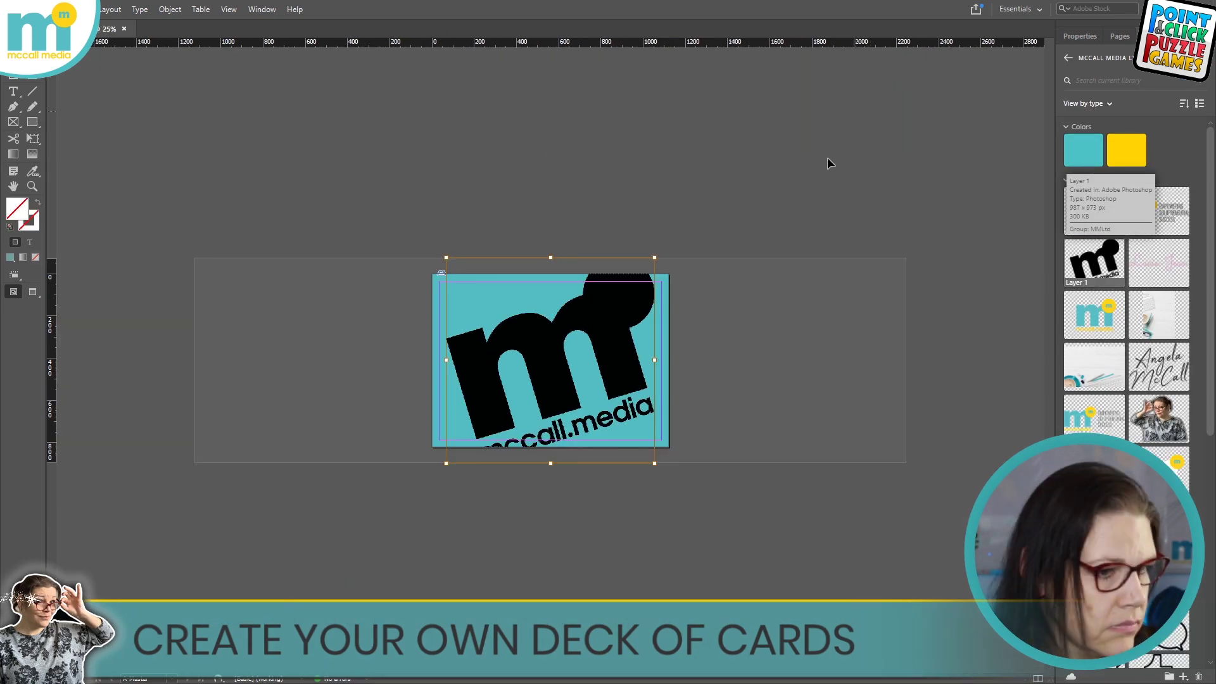
- Enlarge the black mccall.media logo to span the whole card and set its opacity to 10%
drag(681, 247, 693, 219)
drag(629, 314, 604, 296)
key(ctrl+equal)
key(ctrl+equal)
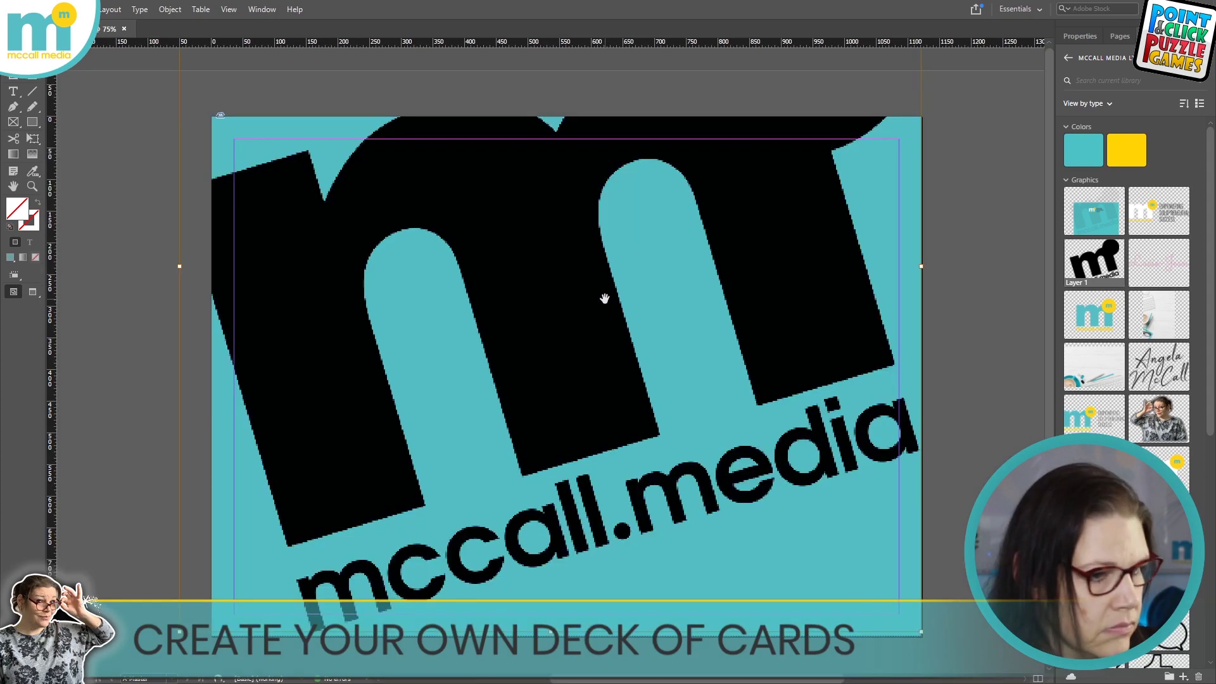
click(1080, 36)
text(10)
key(Return)
- Place the white and yellow logo with the EMPOWERING SOLOPRENEURIAL SUCCESS slogan from the library and scale it down
drag(1159, 211, 585, 275)
key(ctrl+minus)
key(ctrl+minus)
key(ctrl+minus)
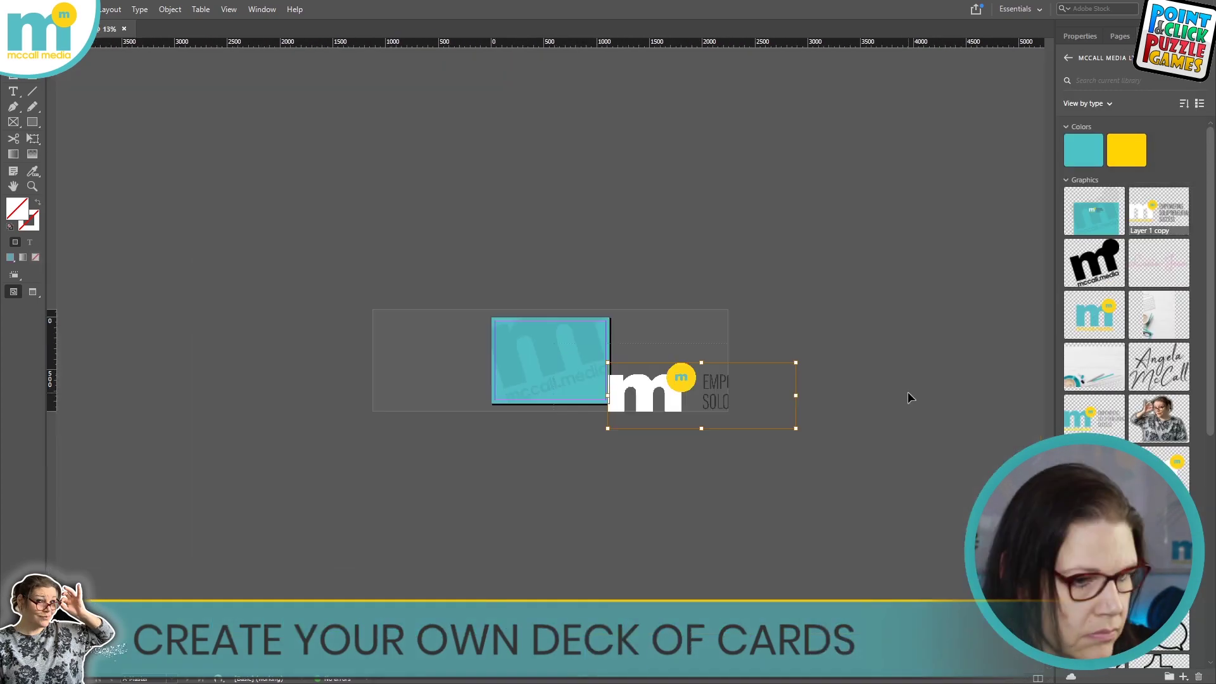
drag(797, 426, 718, 405)
key(ctrl+equal)
key(ctrl+equal)
key(ctrl+equal)
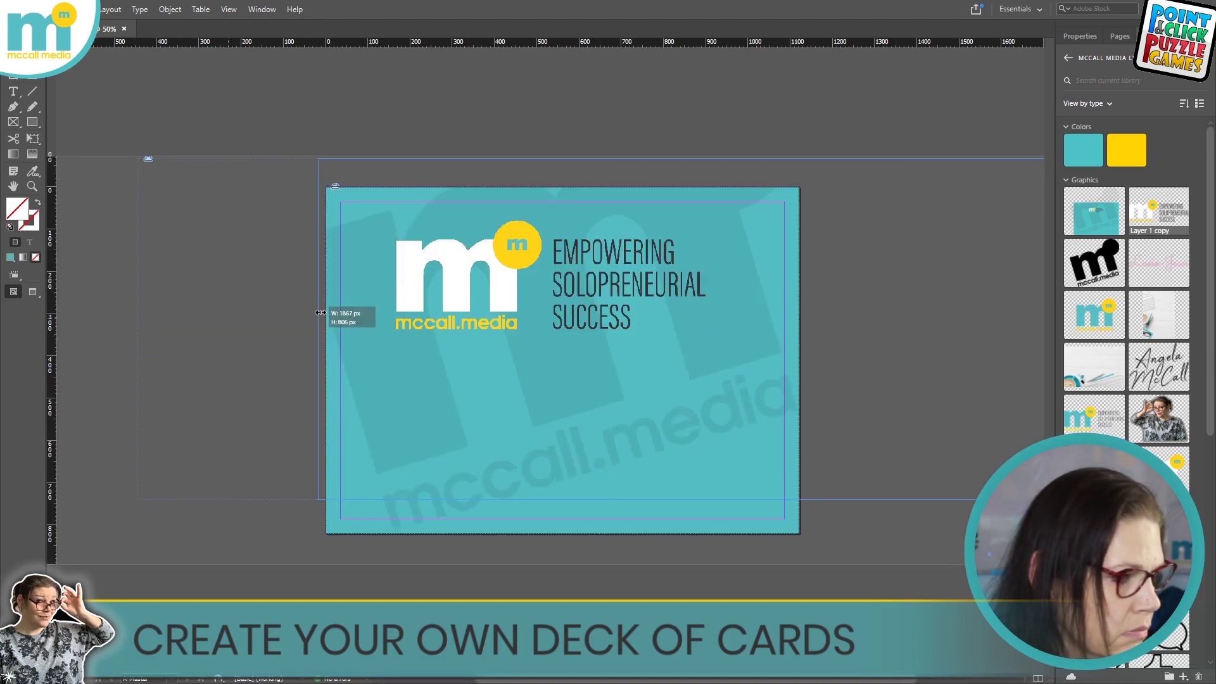
- Shrink the slogan logo further and position it horizontally centred near the card's upper edge
drag(748, 216, 740, 351)
key(ctrl+minus)
key(ctrl+minus)
key(ctrl+equal)
key(ctrl+equal)
key(ctrl+equal)
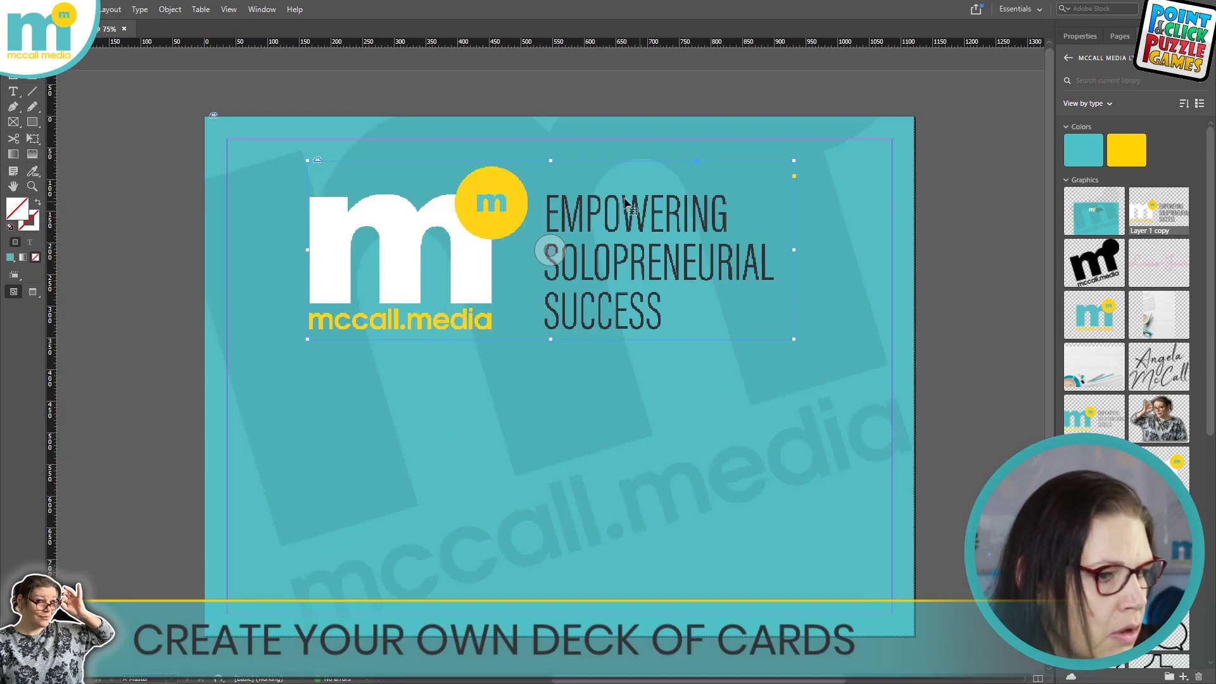
drag(310, 158, 426, 232)
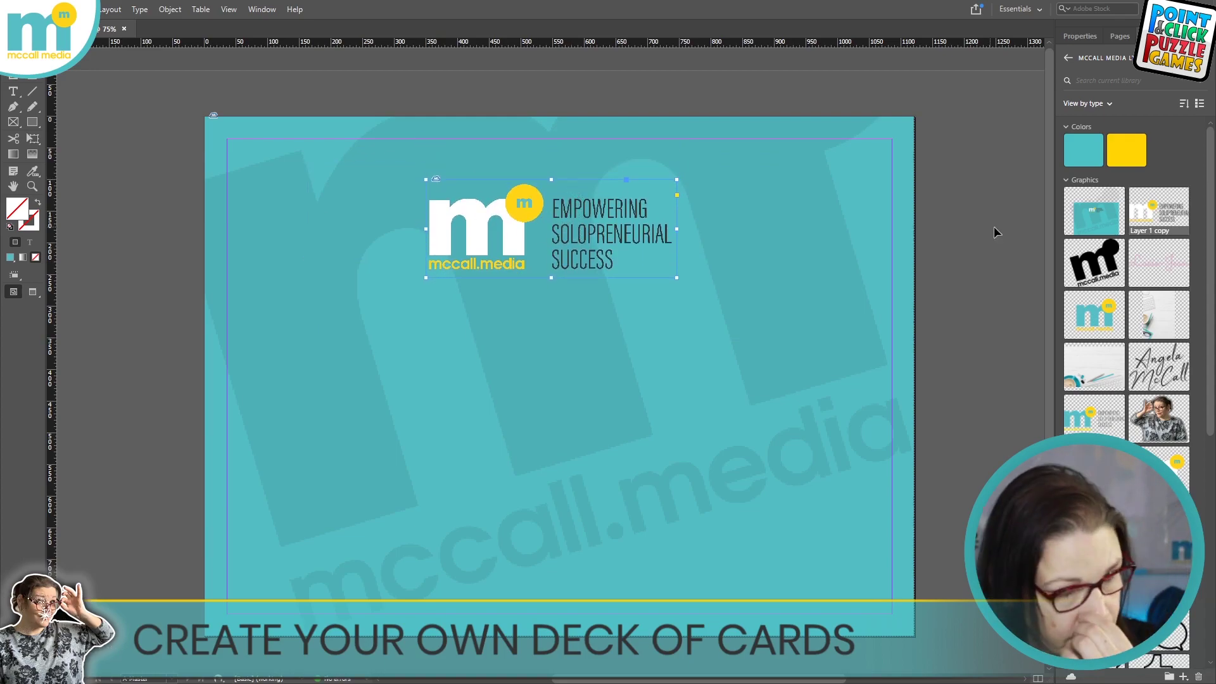
- Display page 1 to check how the master design appears on it
click(1120, 37)
double_click(1090, 103)
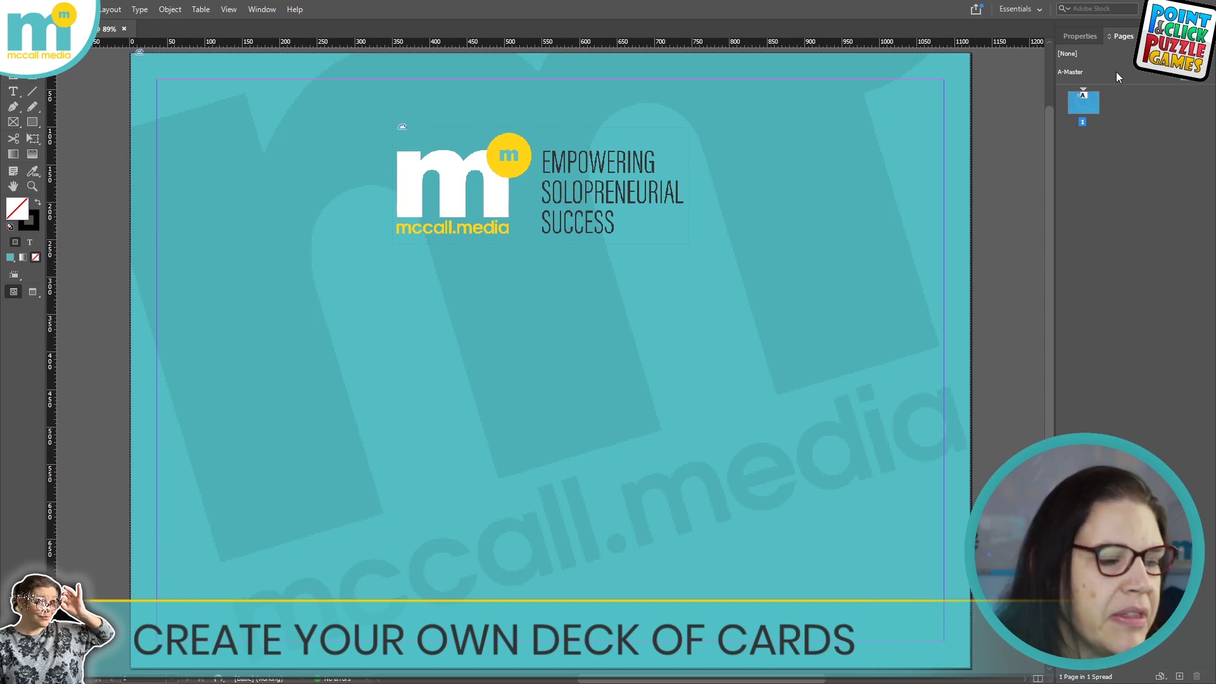
key(ctrl+minus)
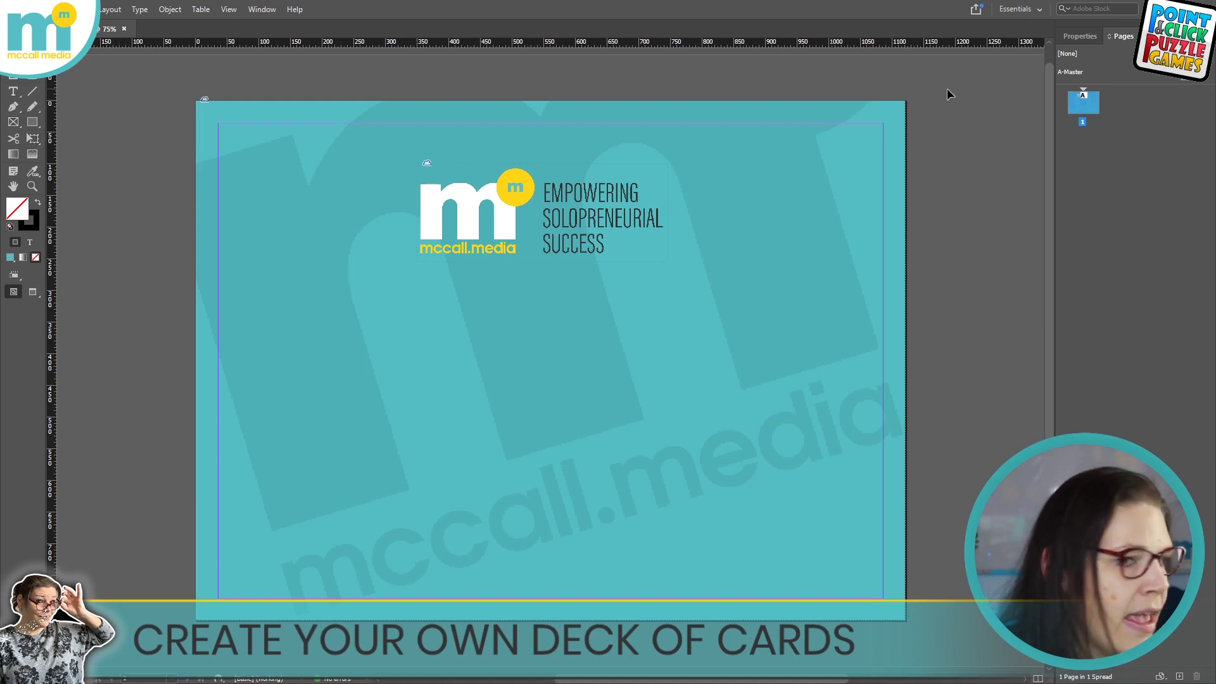
- On A-Master, draw a small text frame near the card's lower right corner and insert the Current Page Number marker
double_click(1072, 71)
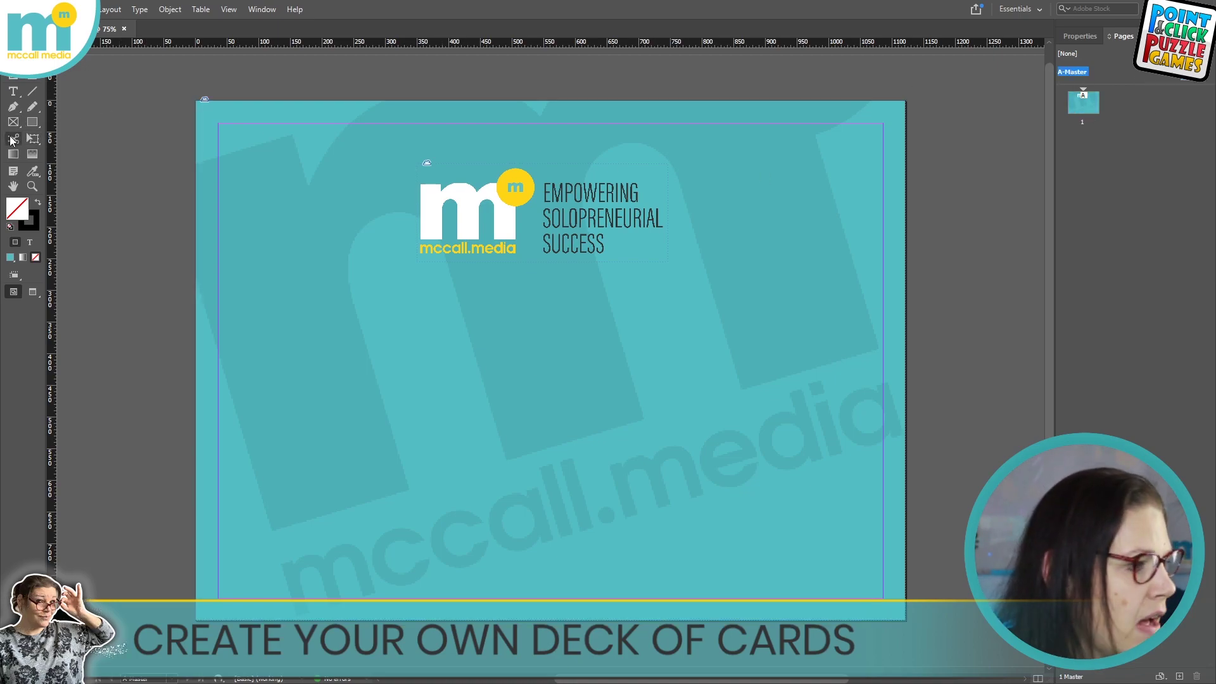
click(13, 94)
drag(762, 483, 841, 553)
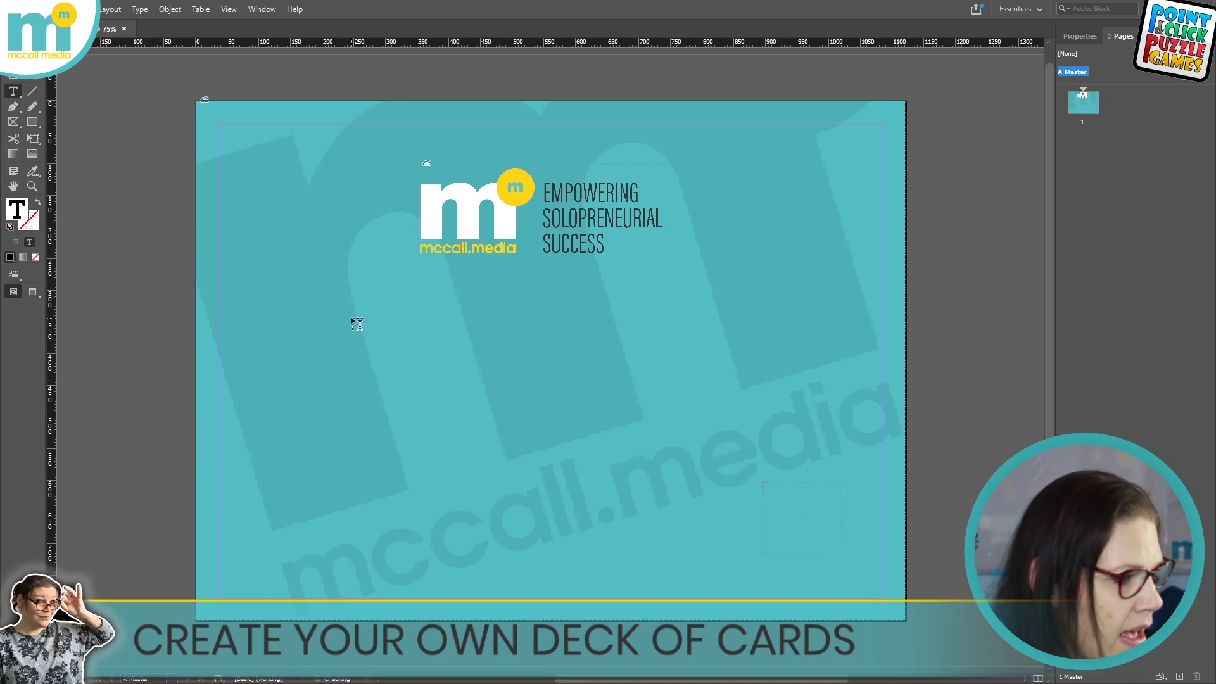
click(139, 10)
mouse_move(323, 385)
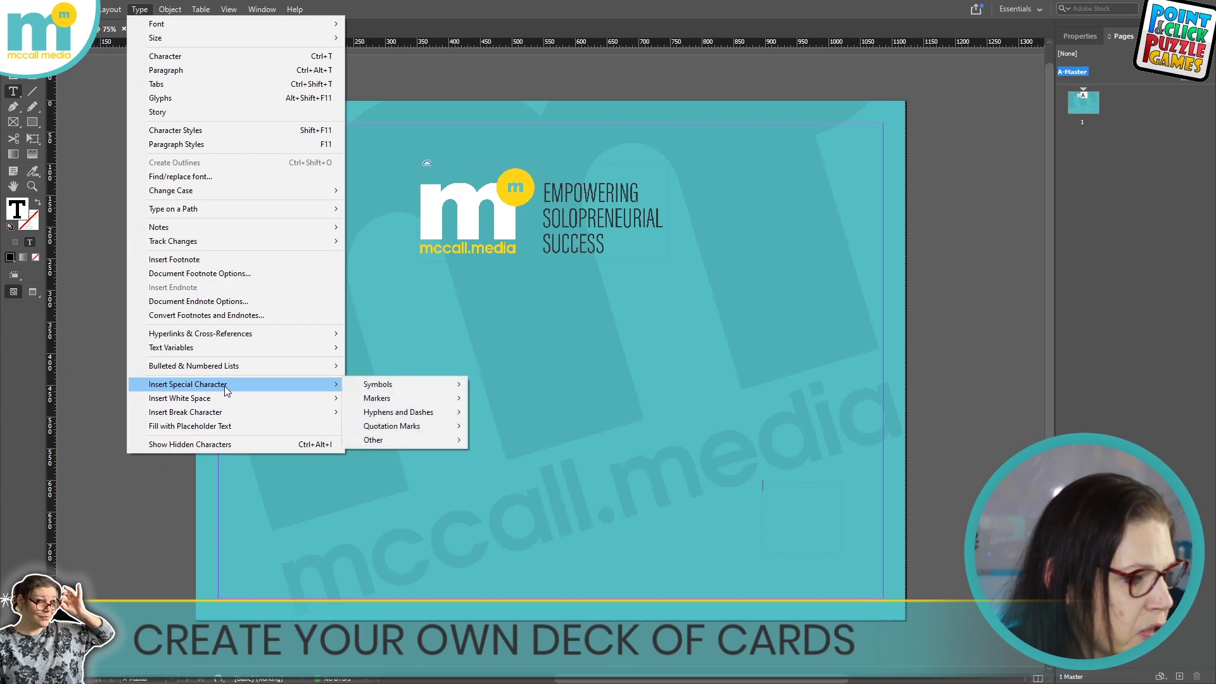
click(510, 398)
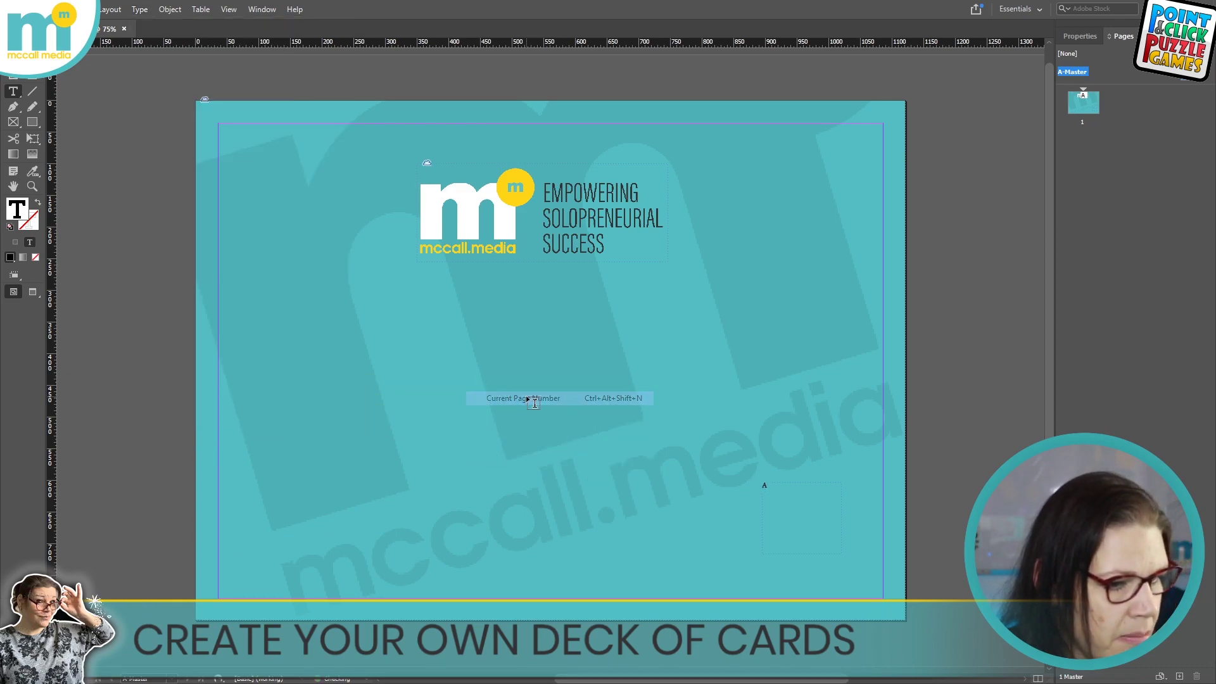
- Centre the page number marker, set its size to 48 pt and fill it with white [Paper]
key(shift+Left)
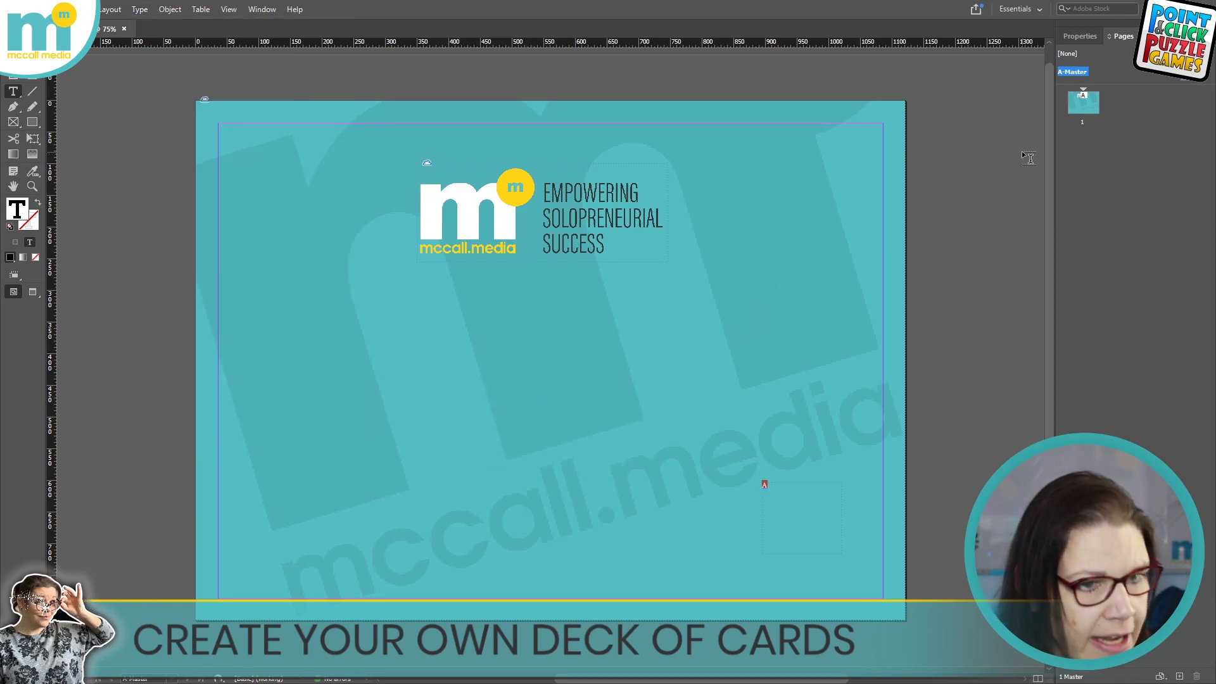
click(1084, 36)
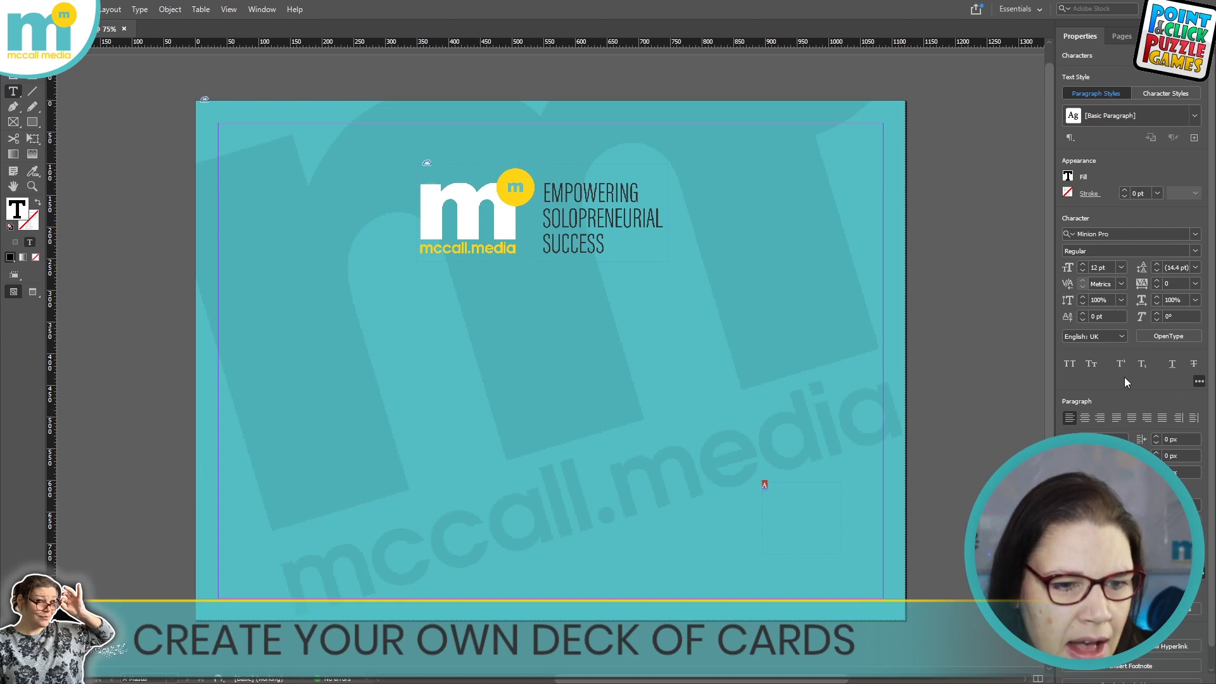
click(1085, 418)
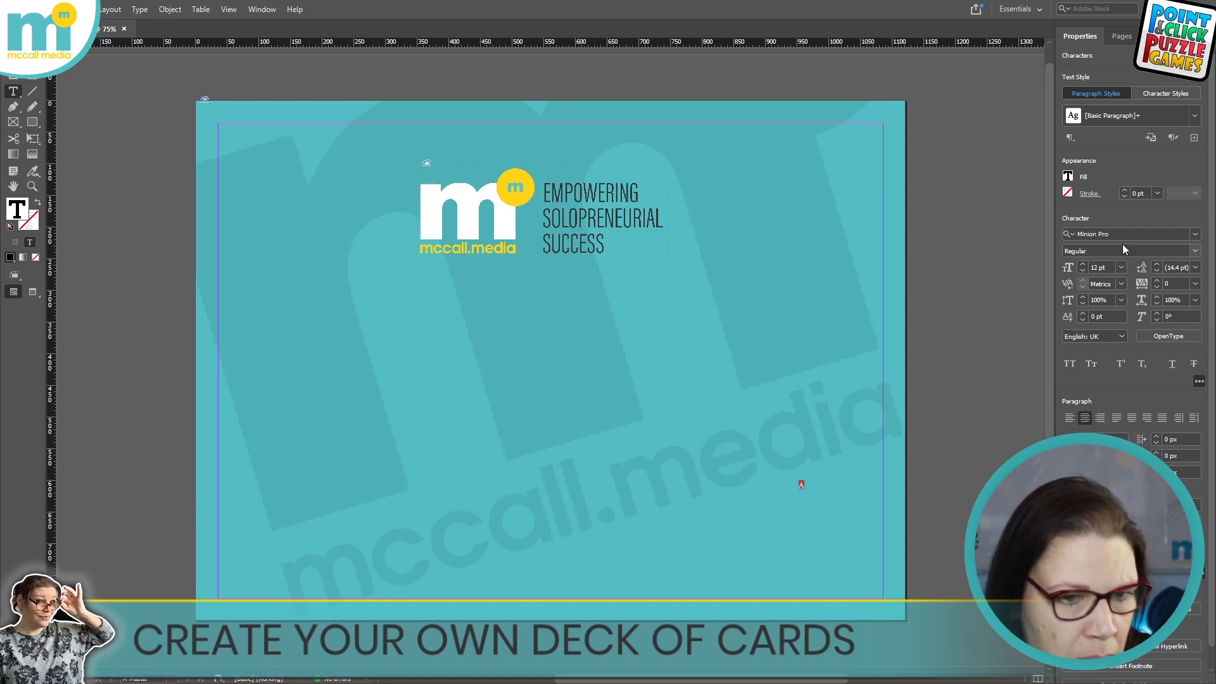
click(1121, 268)
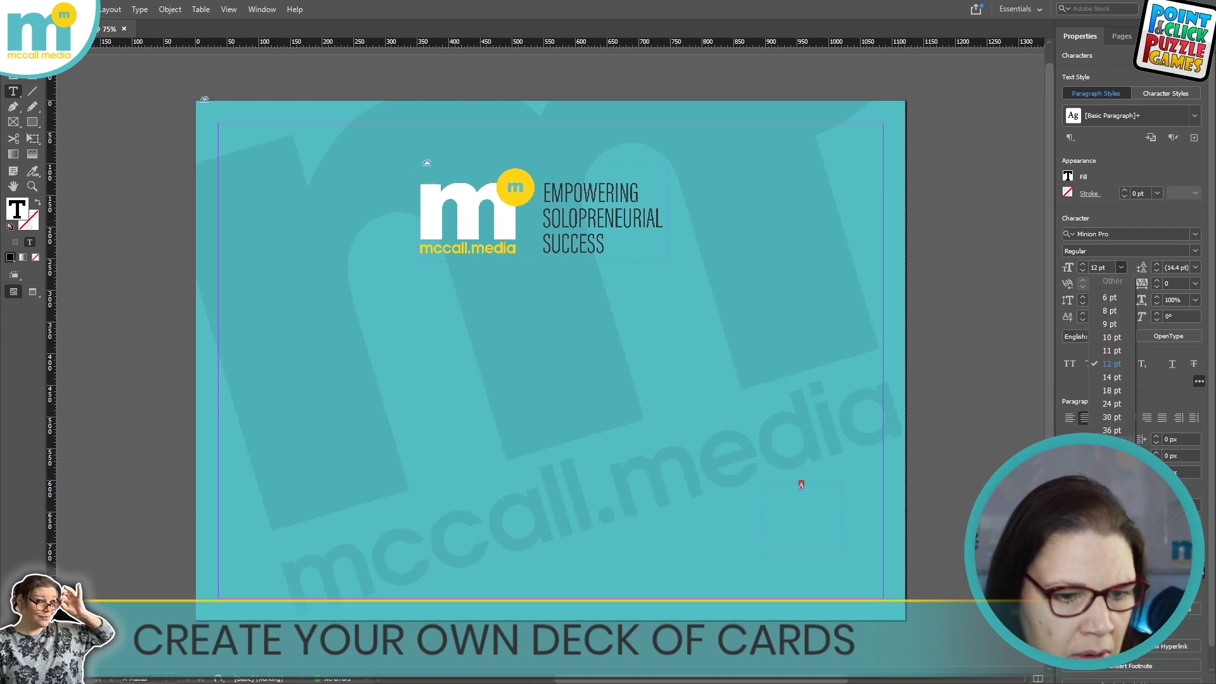
click(1112, 443)
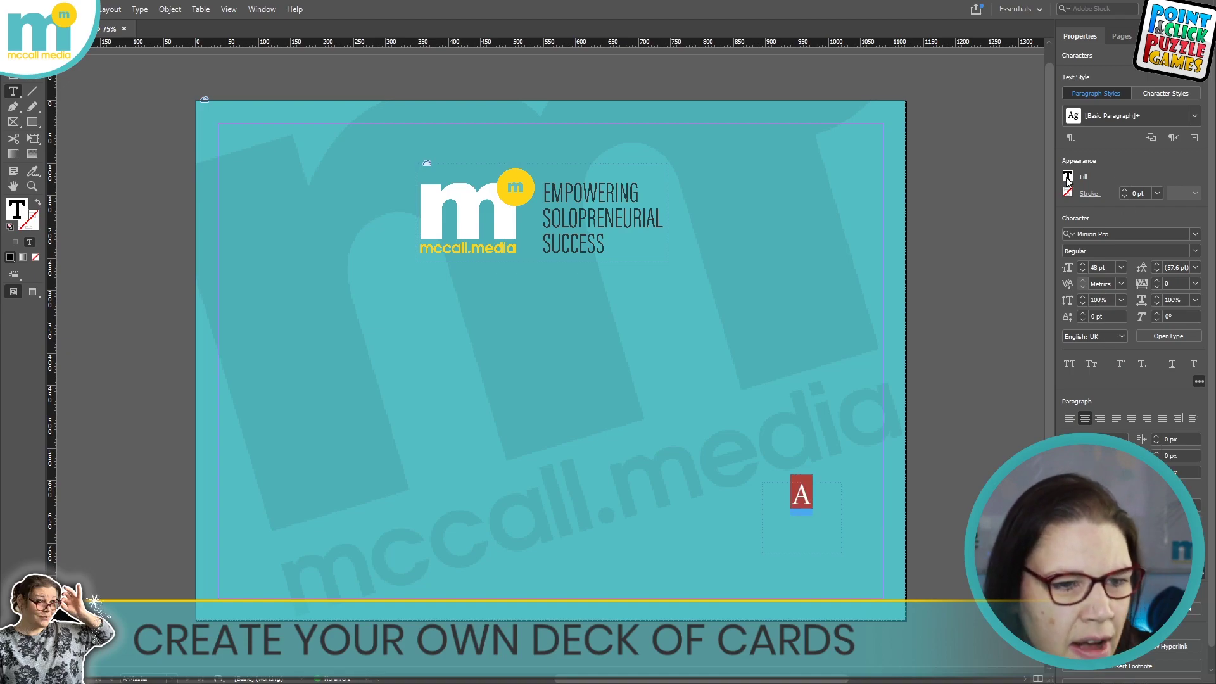
double_click(17, 209)
click(602, 272)
click(730, 261)
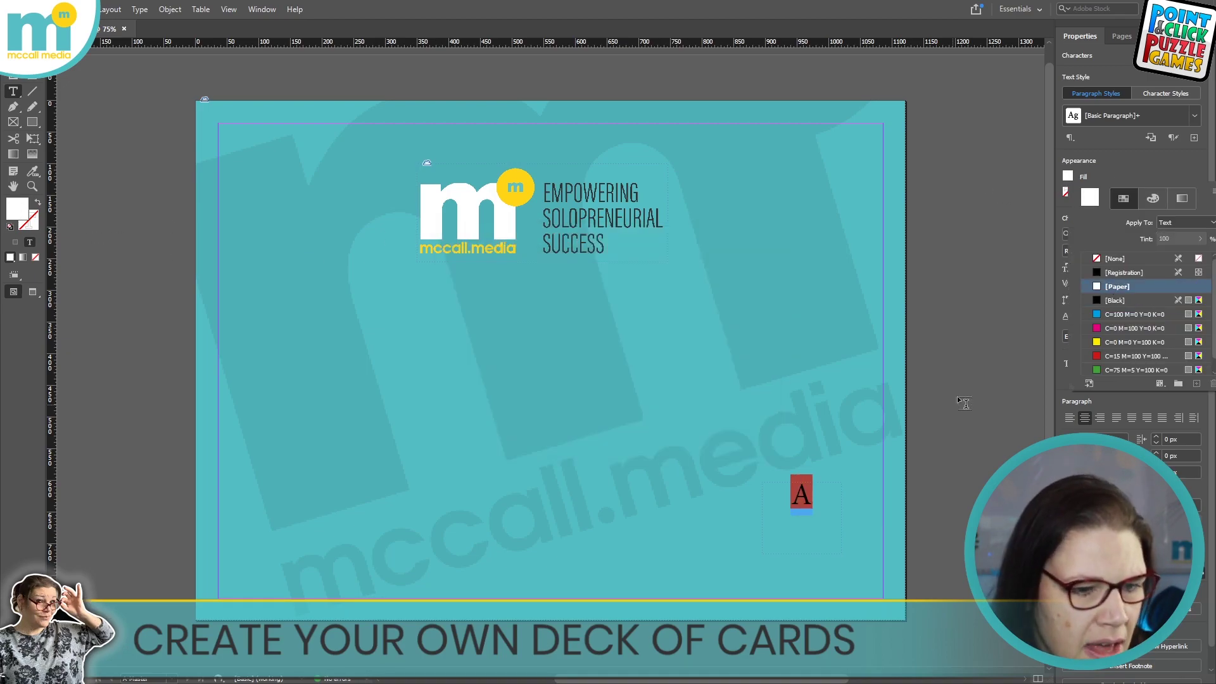
- Set the page number's font to Poppins, fit its frame to the content and move it slightly right
click(1195, 235)
text(Poppins)
key(Return)
key(Escape)
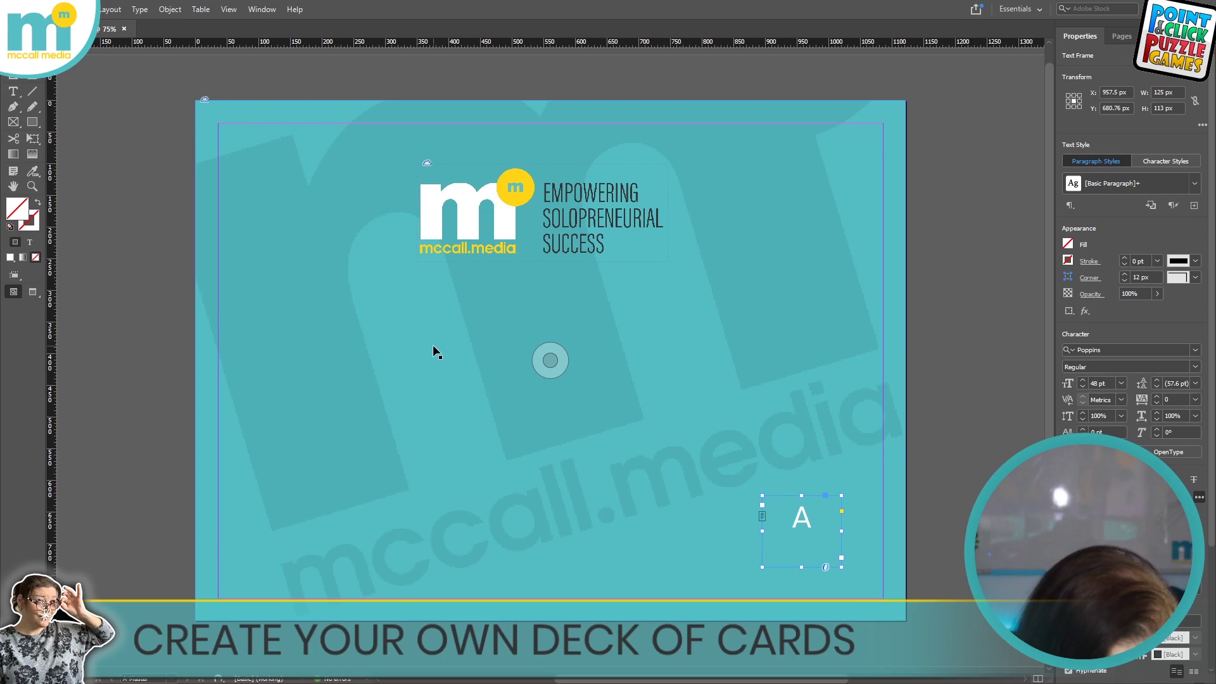
key(ctrl+alt+c)
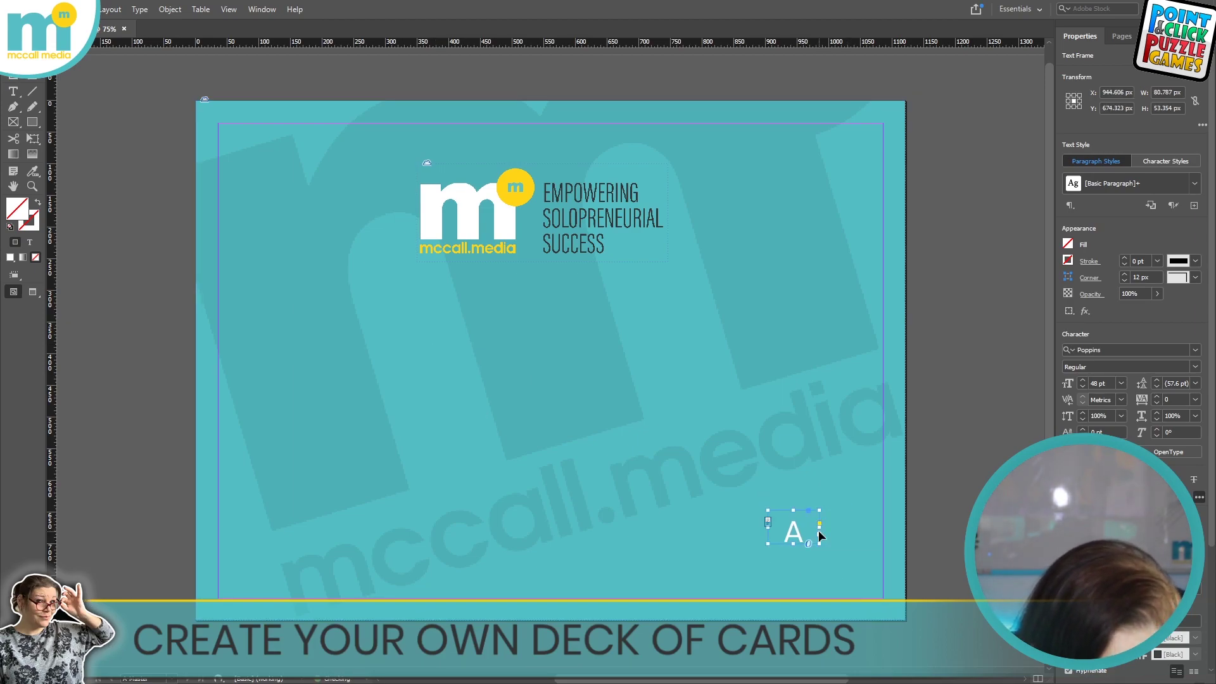
click(821, 546)
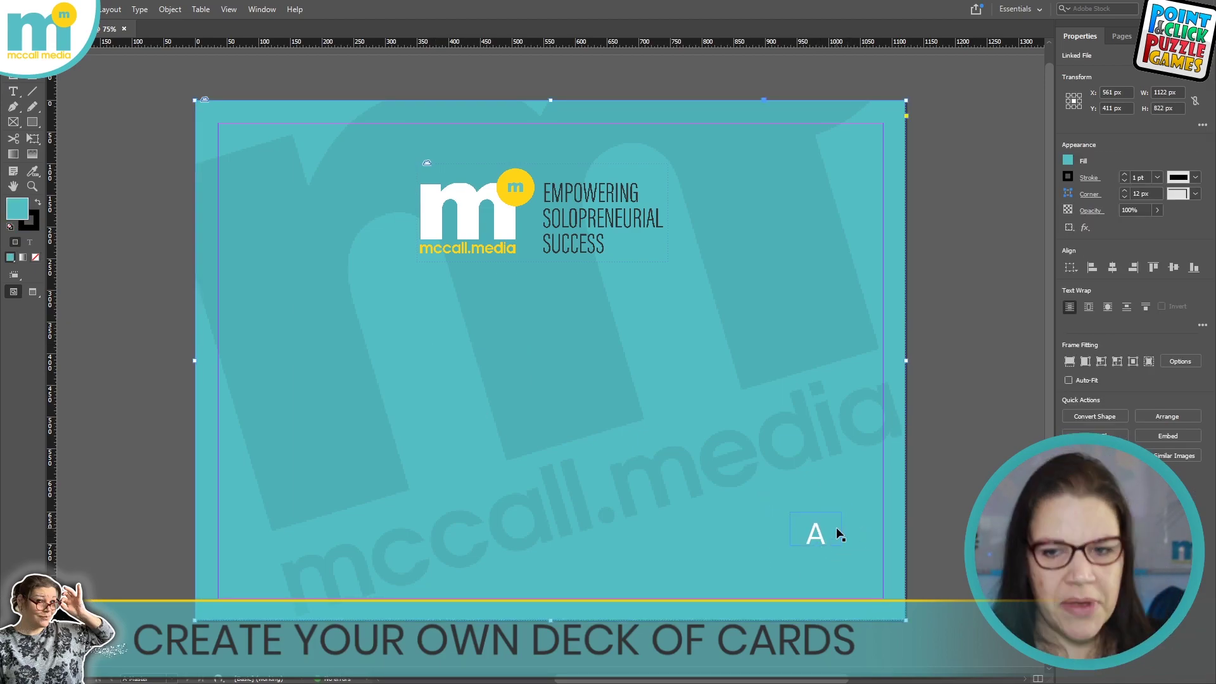
- Check the numbering on page 1 and make the page number frame on A-Master slightly taller
click(1123, 37)
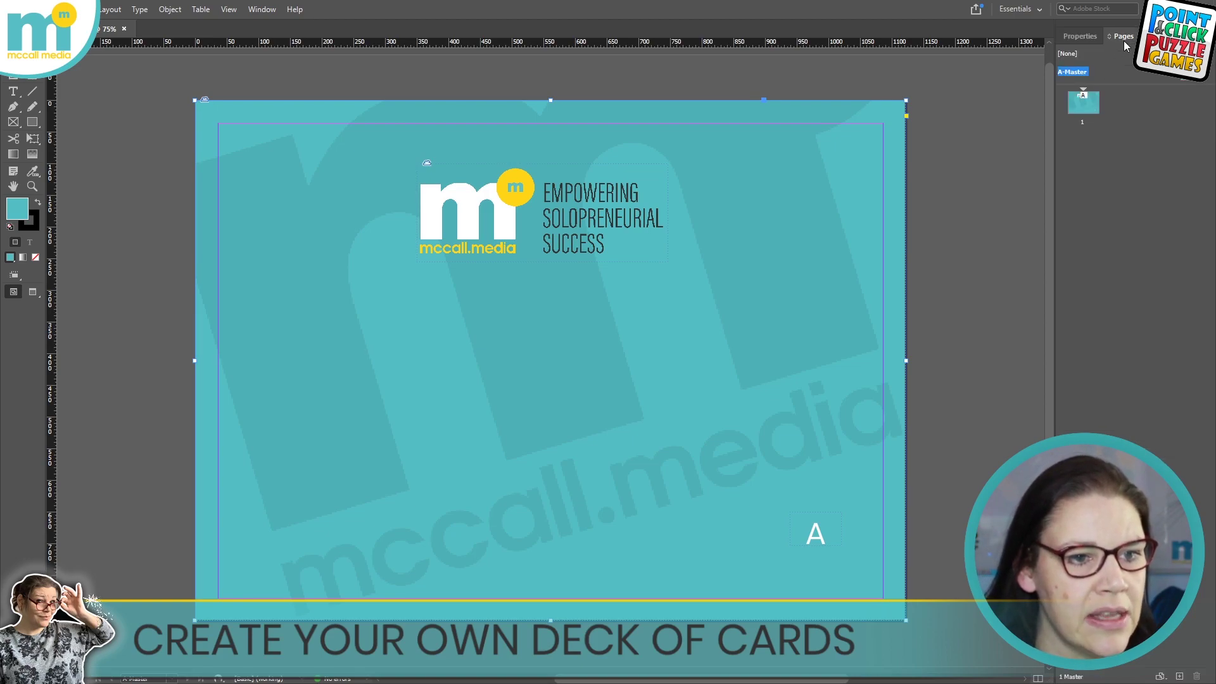
double_click(1089, 108)
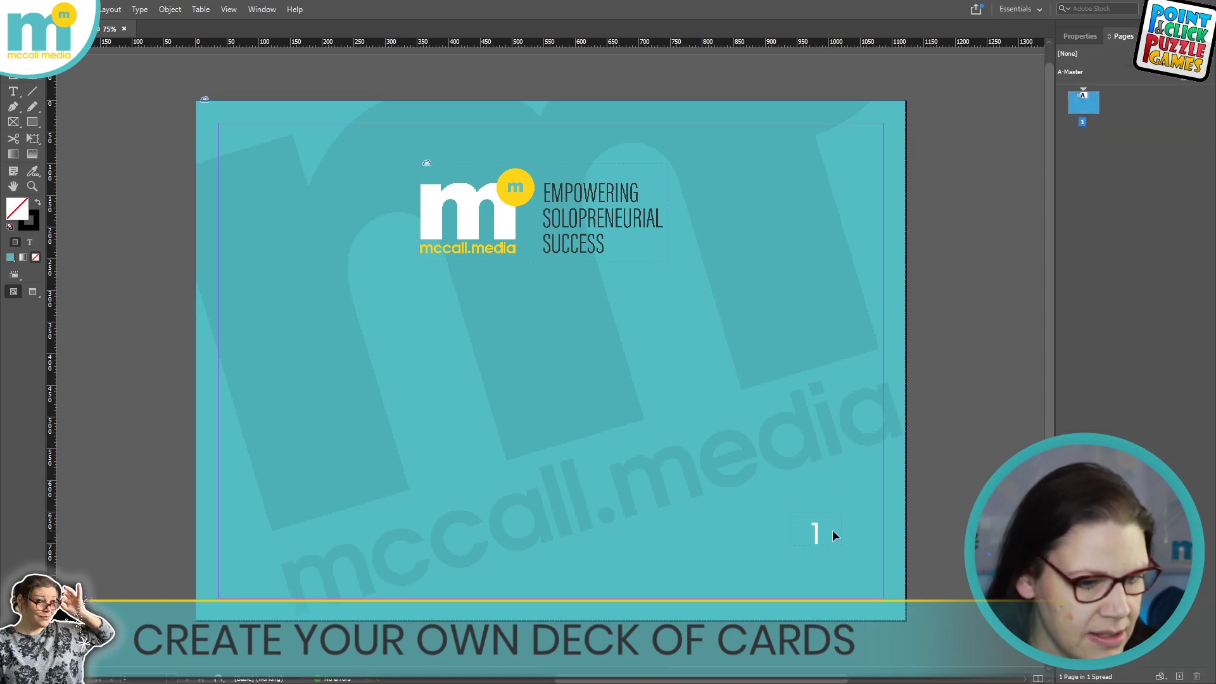
double_click(1073, 72)
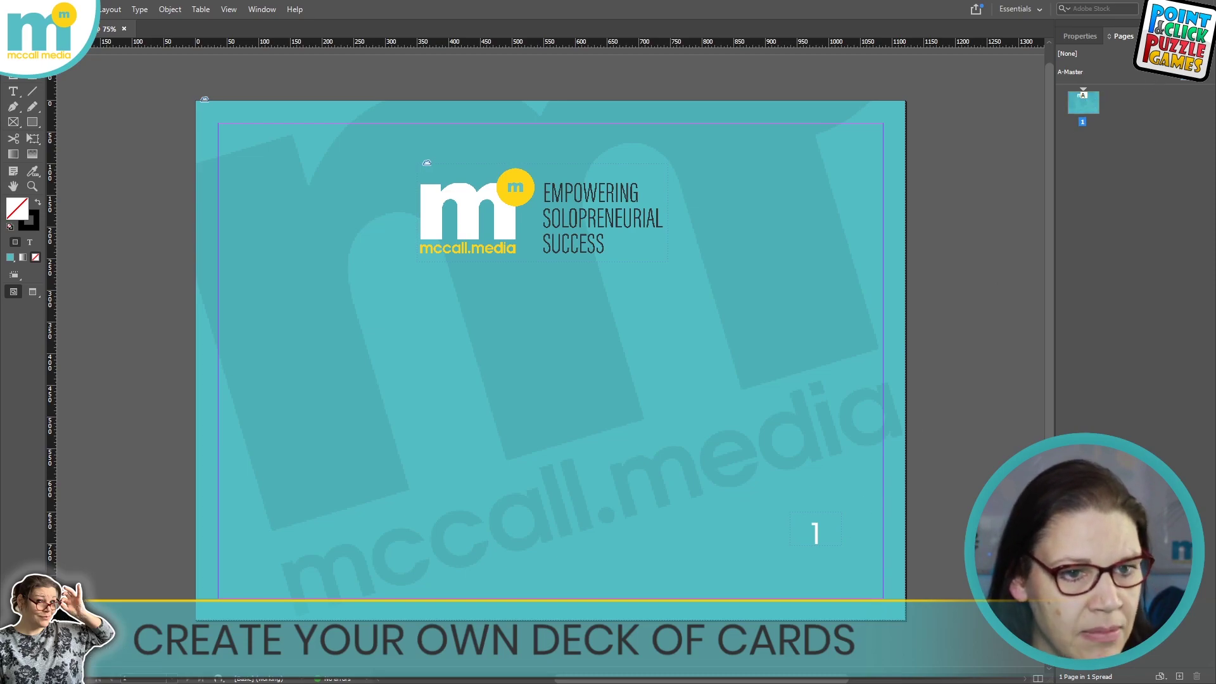
click(838, 543)
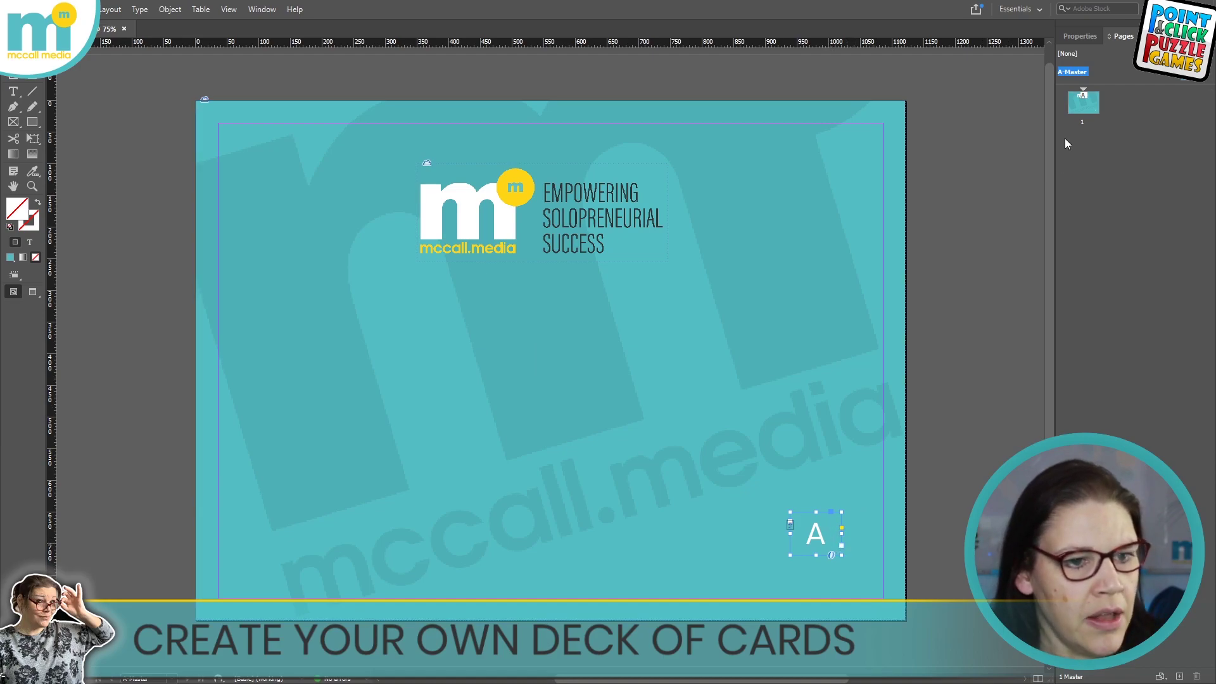
- On page 1, draw a text frame from margin to margin below the logo and enter the placeholder text xxxxx
double_click(1090, 104)
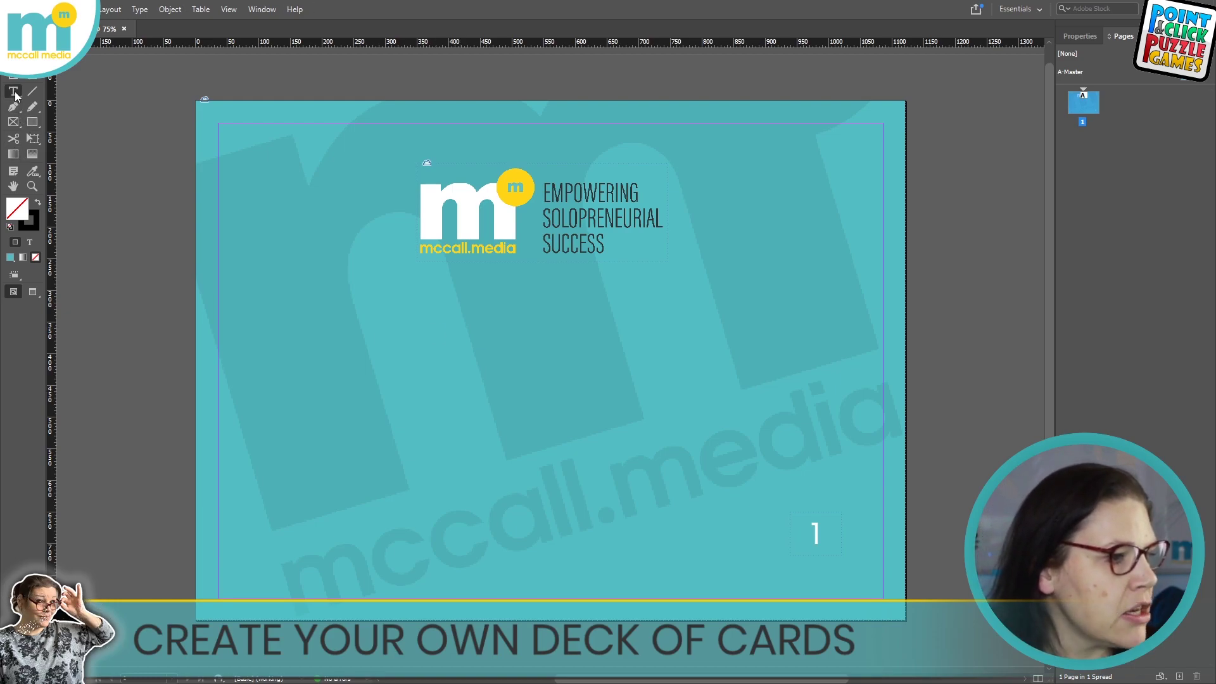
drag(219, 322, 885, 468)
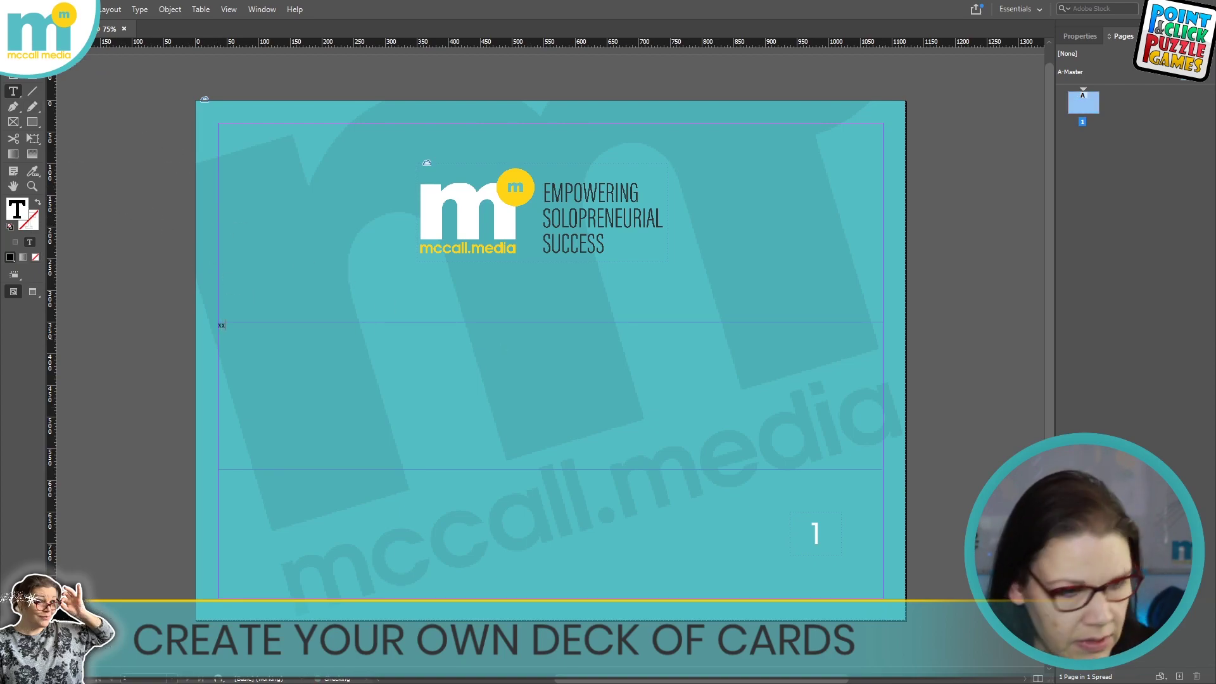
text(xxxxx)
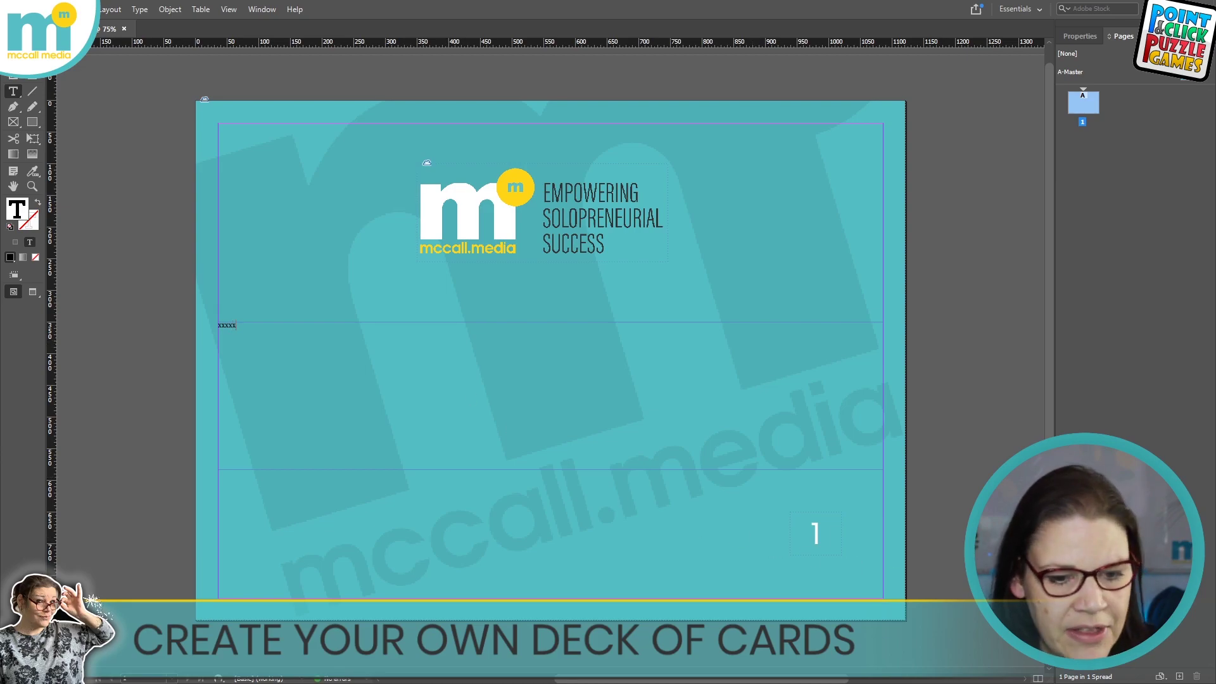
- Copy the card 12 line from LatinText.txt in Notepad and paste it over the placeholder text on page 1 in InDesign
key(alt+Tab)
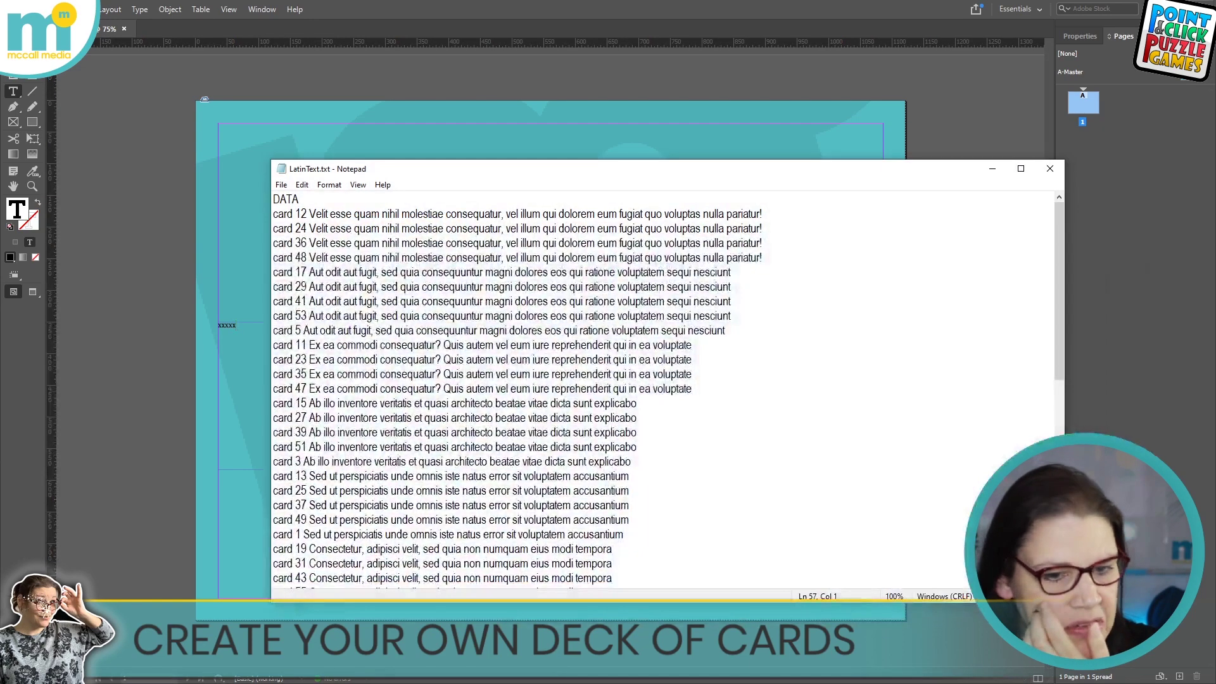
drag(776, 211, 262, 219)
key(ctrl+c)
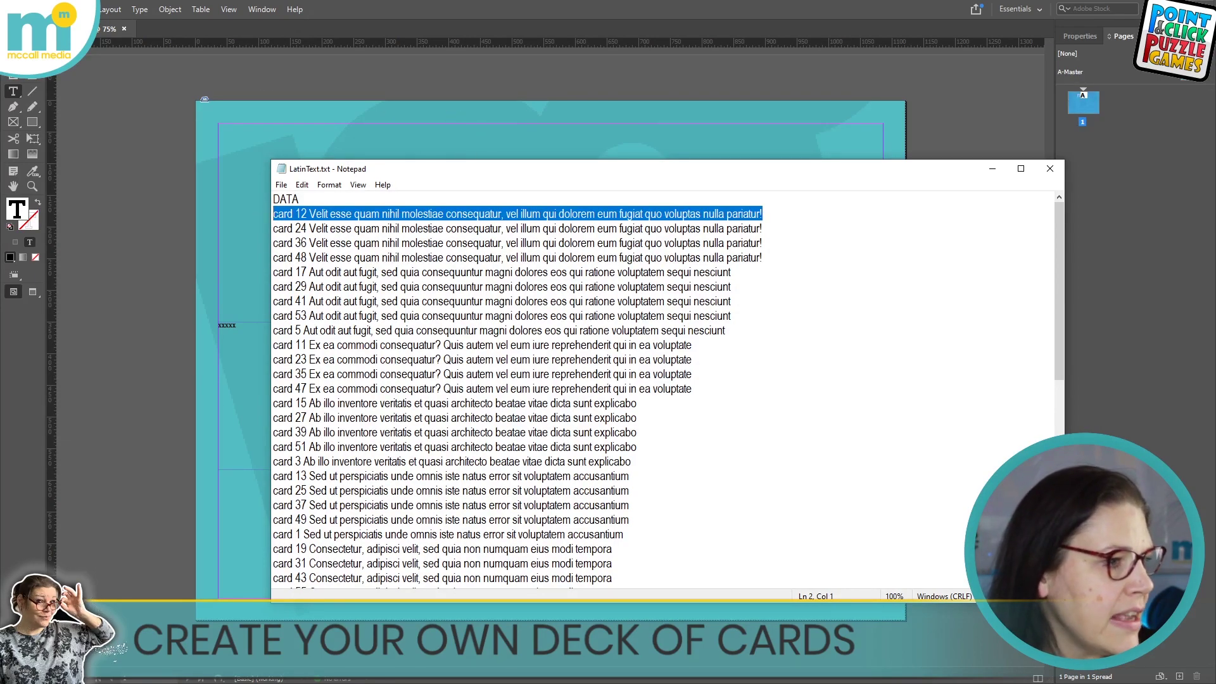
key(alt+Tab)
double_click(227, 325)
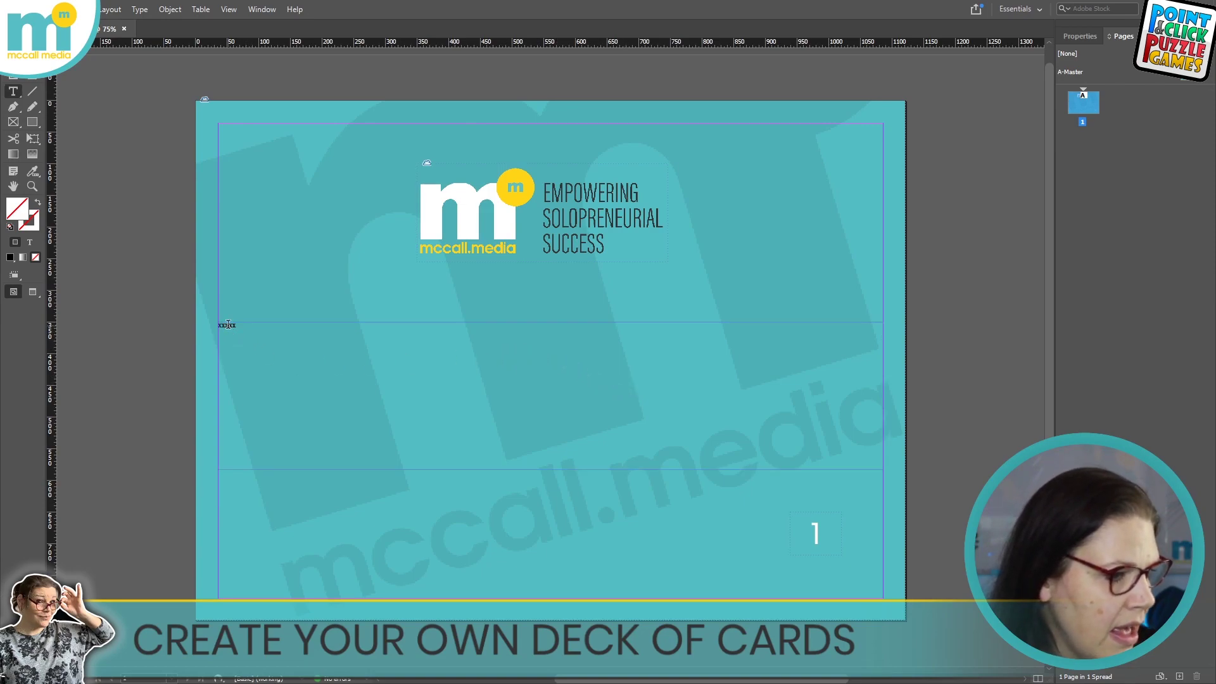
key(ctrl+v)
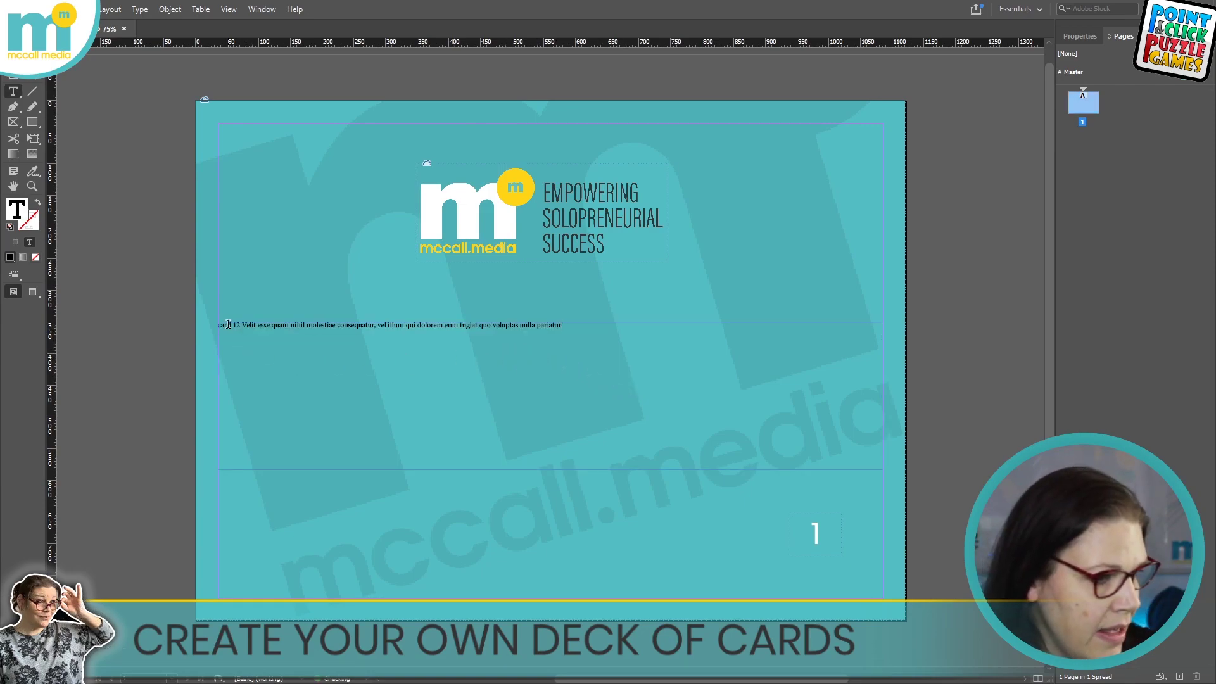
- Set all of the pasted card text to 60 pt in the Poppins font
key(ctrl+a)
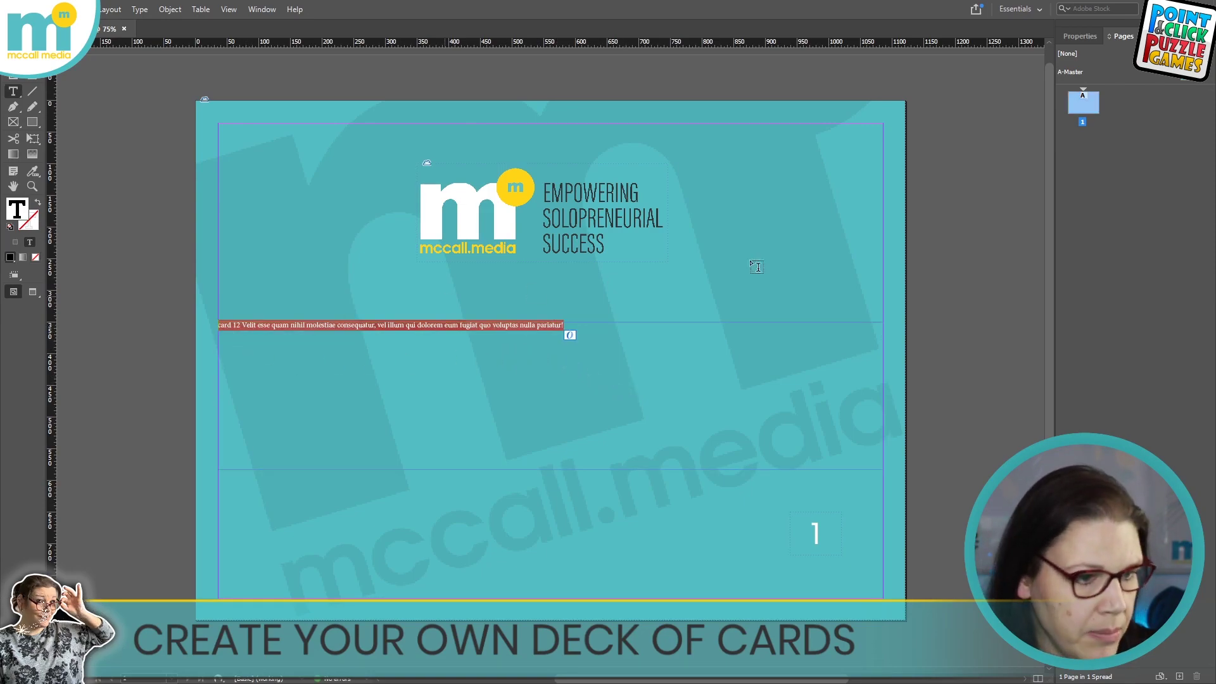
click(1080, 36)
click(1121, 267)
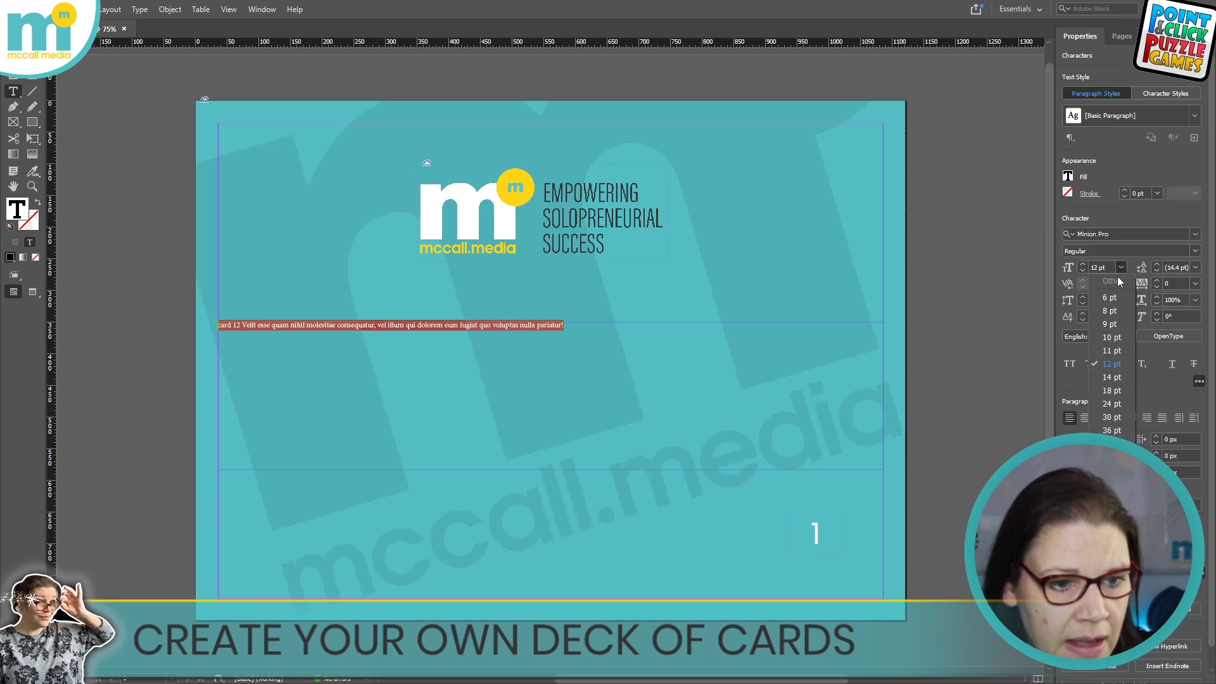
click(1112, 457)
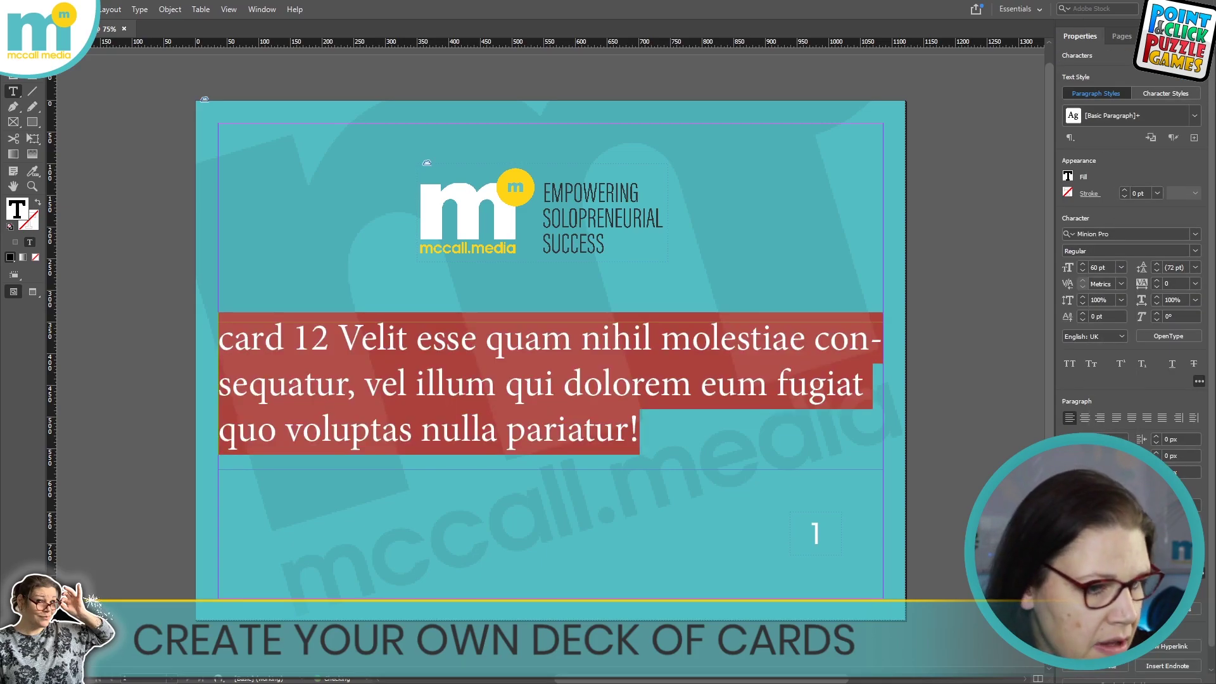
click(1196, 234)
scroll(1115, 312, up, 15)
click(1106, 291)
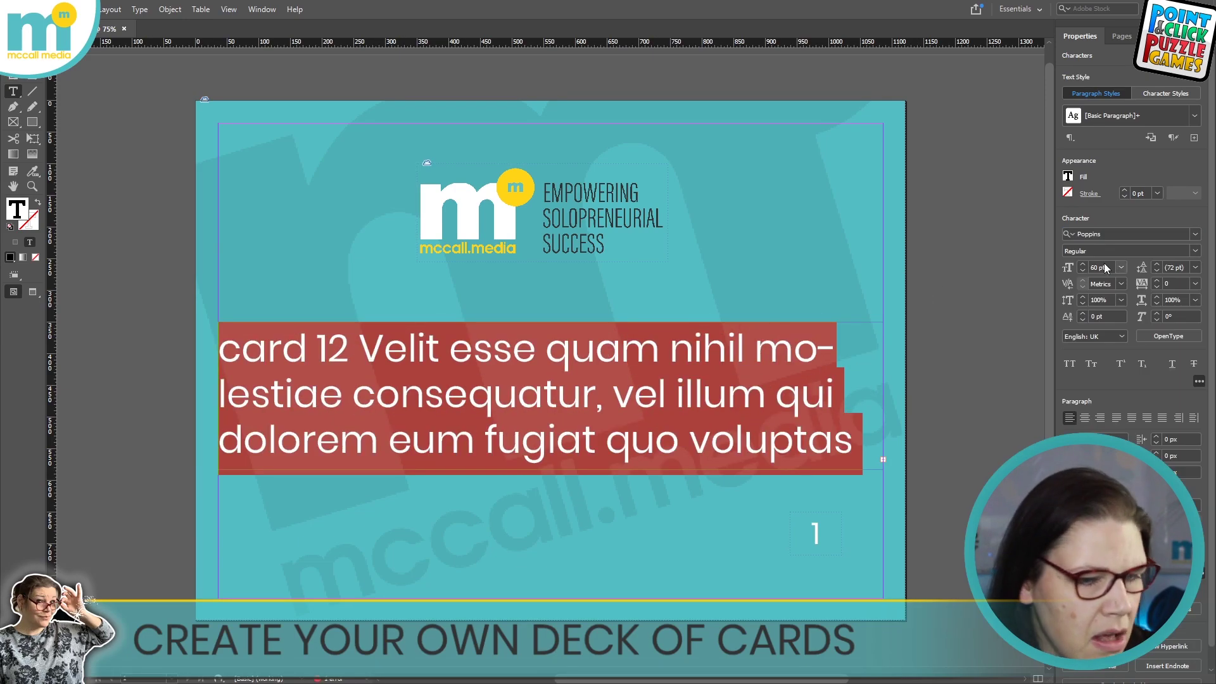
- Centre the card text and pull in the left edge of its frame to a width of about 941 px
click(1085, 418)
key(Escape)
drag(218, 395, 287, 395)
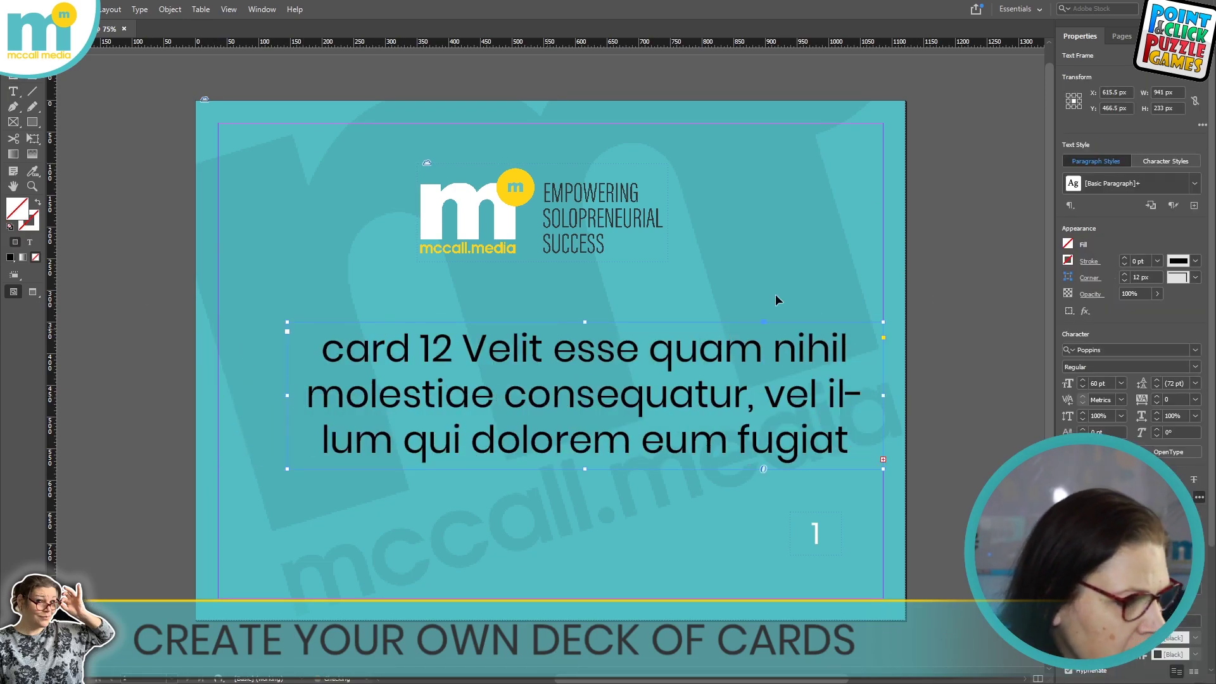
click(262, 9)
key(Escape)
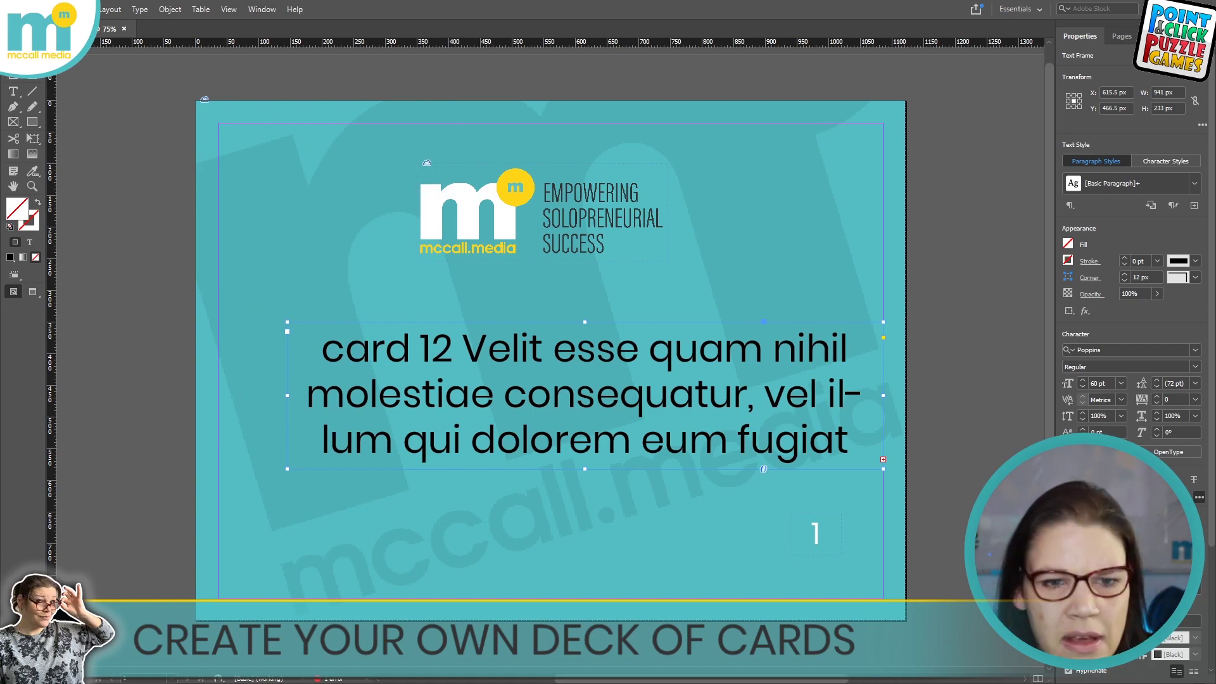
- On A-Master, add horizontal and vertical guides through the page centre and align the logo to the vertical one
click(1122, 36)
double_click(1079, 72)
click(551, 356)
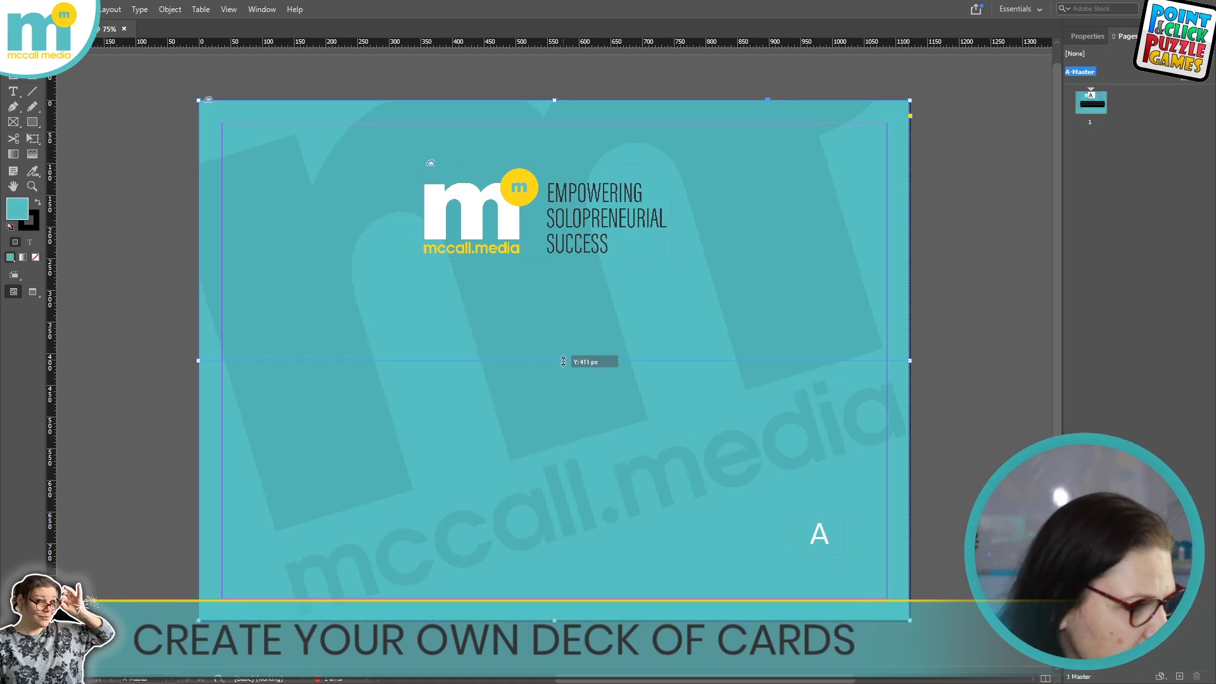
click(645, 188)
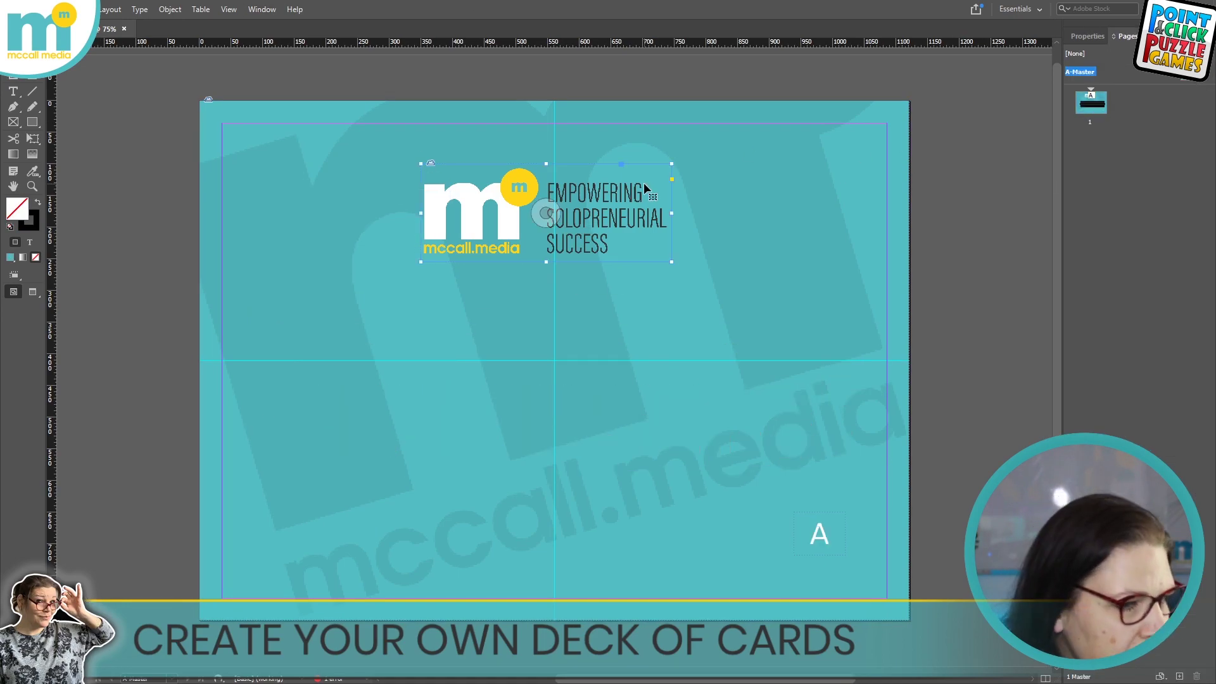
- On page 1, centre the card text frame horizontally on the vertical guide and make it about 320 px high
double_click(1091, 103)
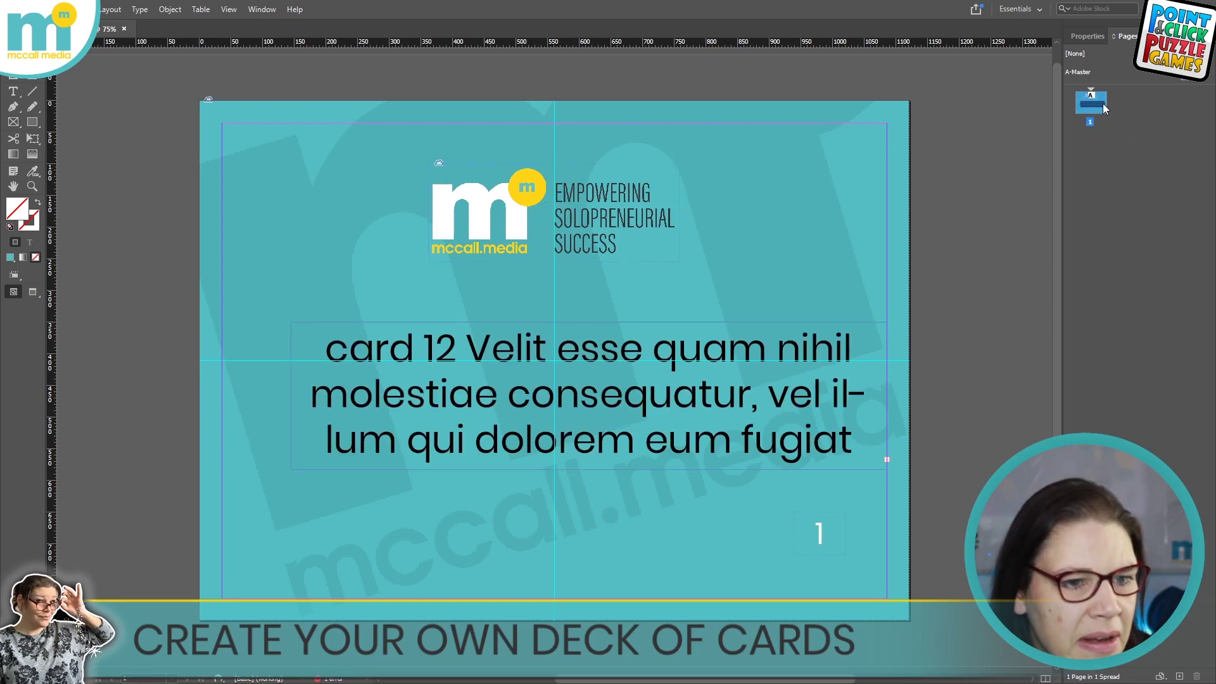
click(781, 353)
key(ctrl+alt+c)
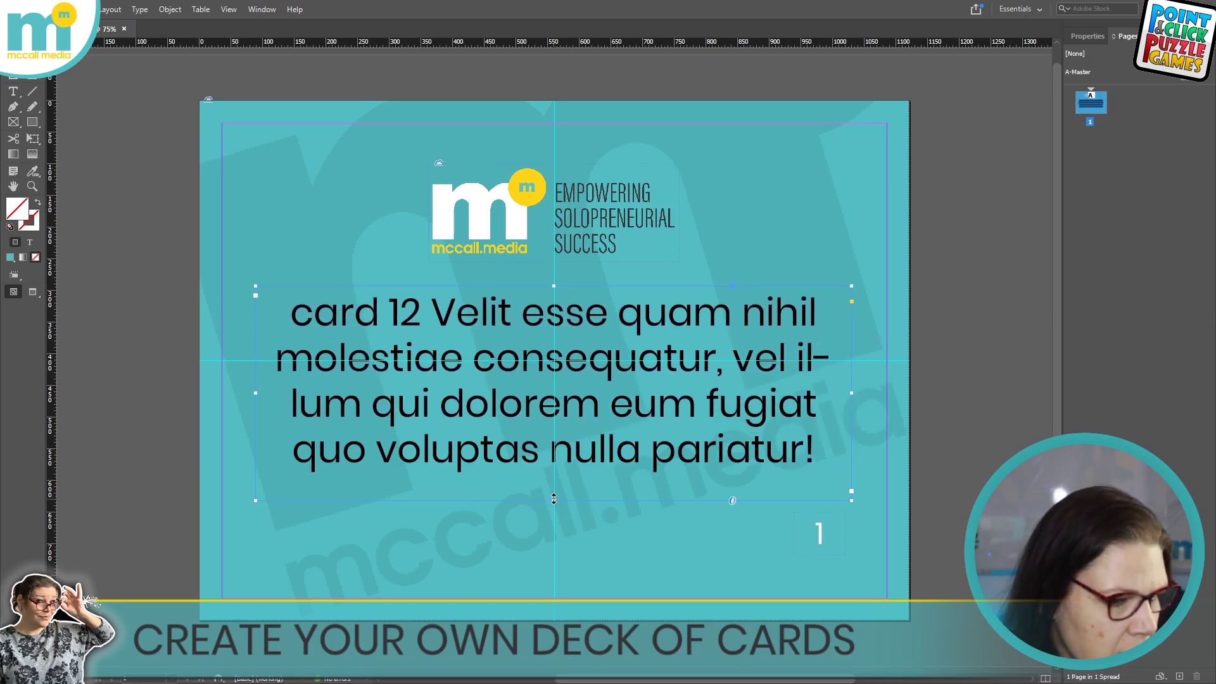
- Set the leading of the whole card text to 60 pt
double_click(620, 387)
key(ctrl+a)
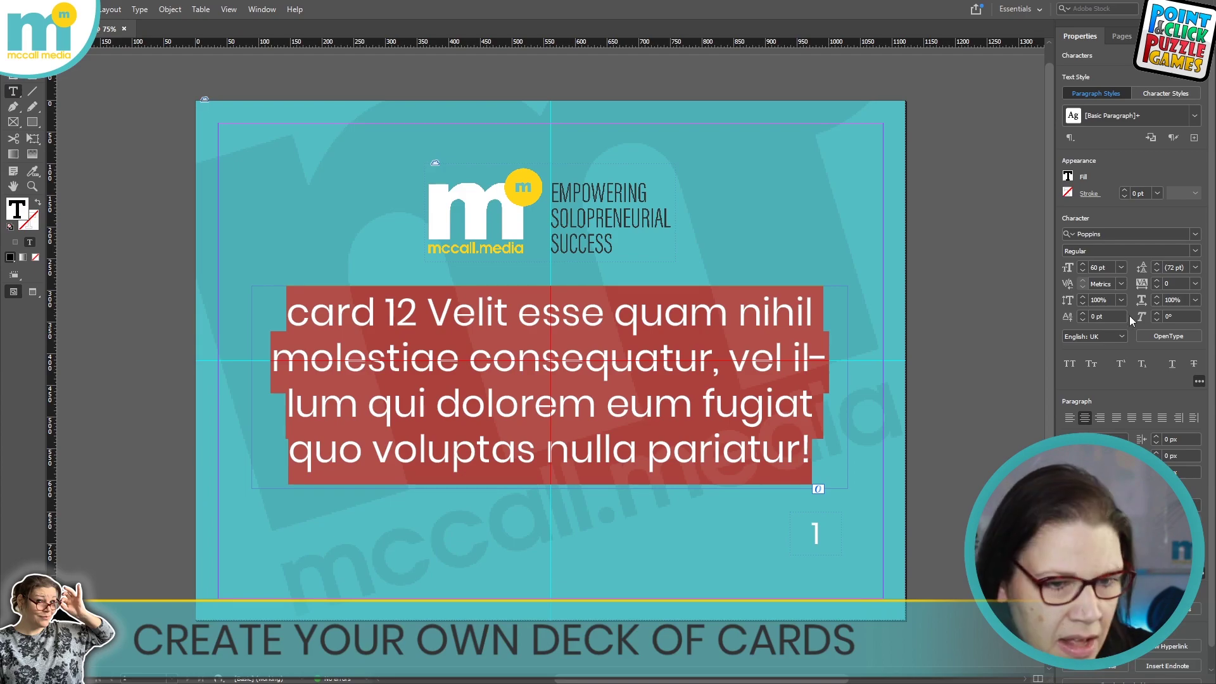
click(1196, 268)
click(1186, 456)
key(Escape)
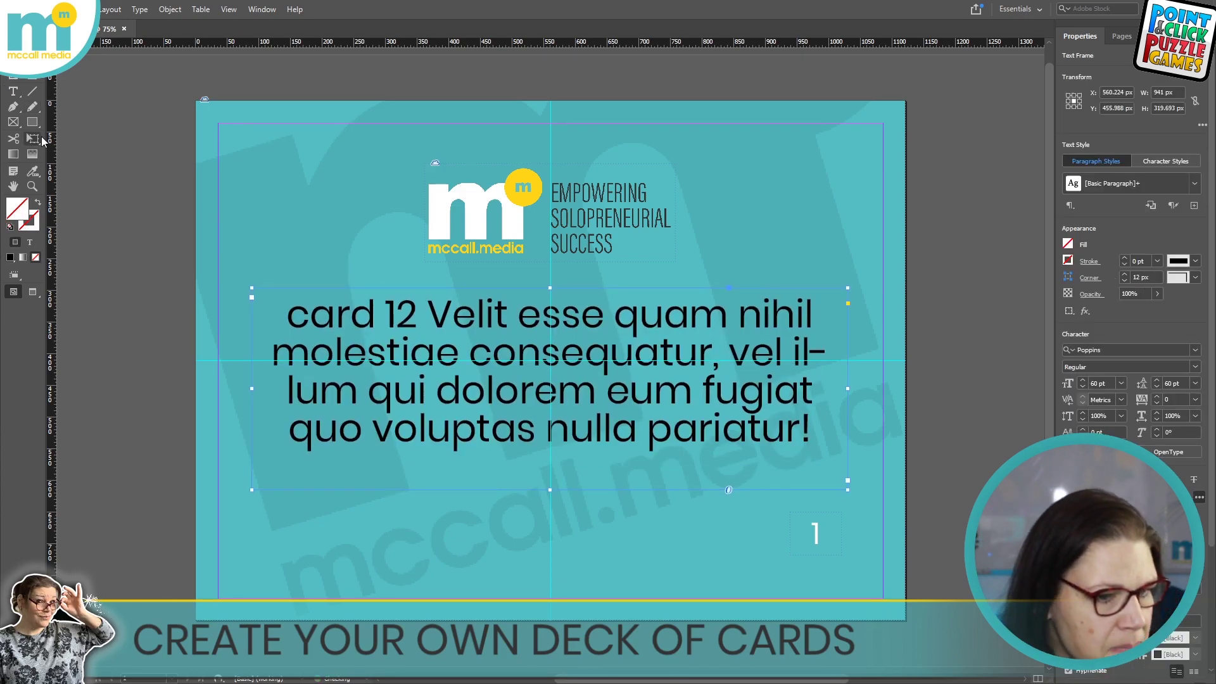
- Nudge the card text frame down and extend its lower edge towards the page number
key(Down)
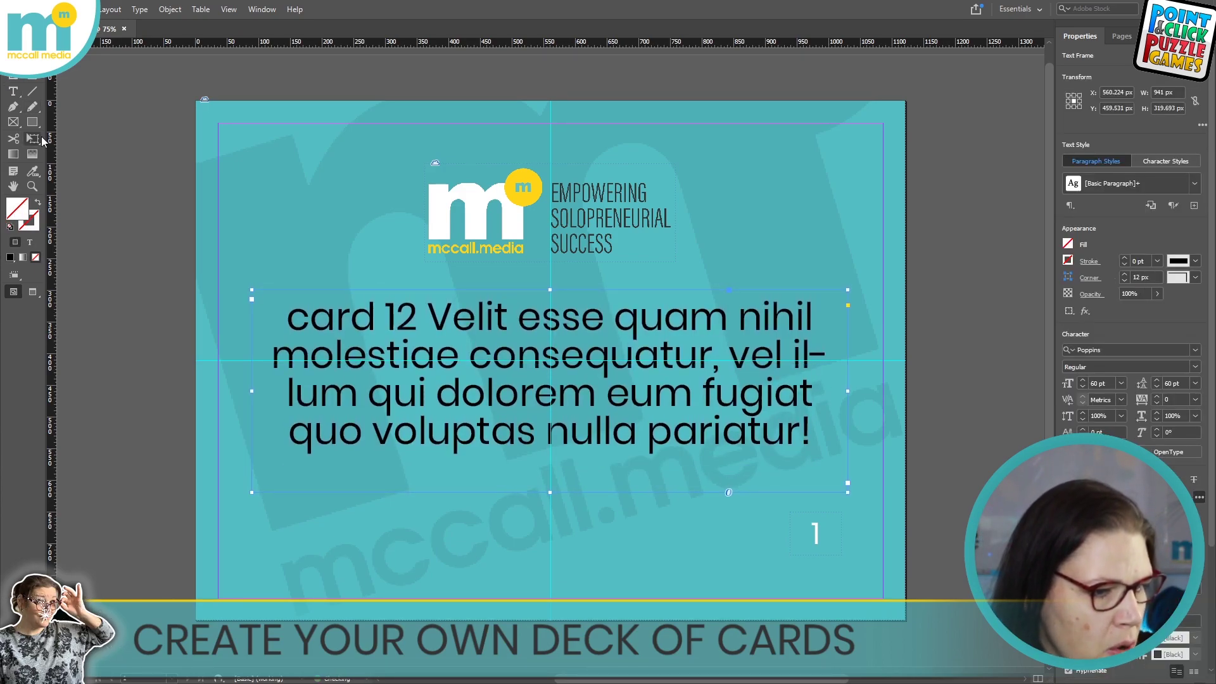
key(Down)
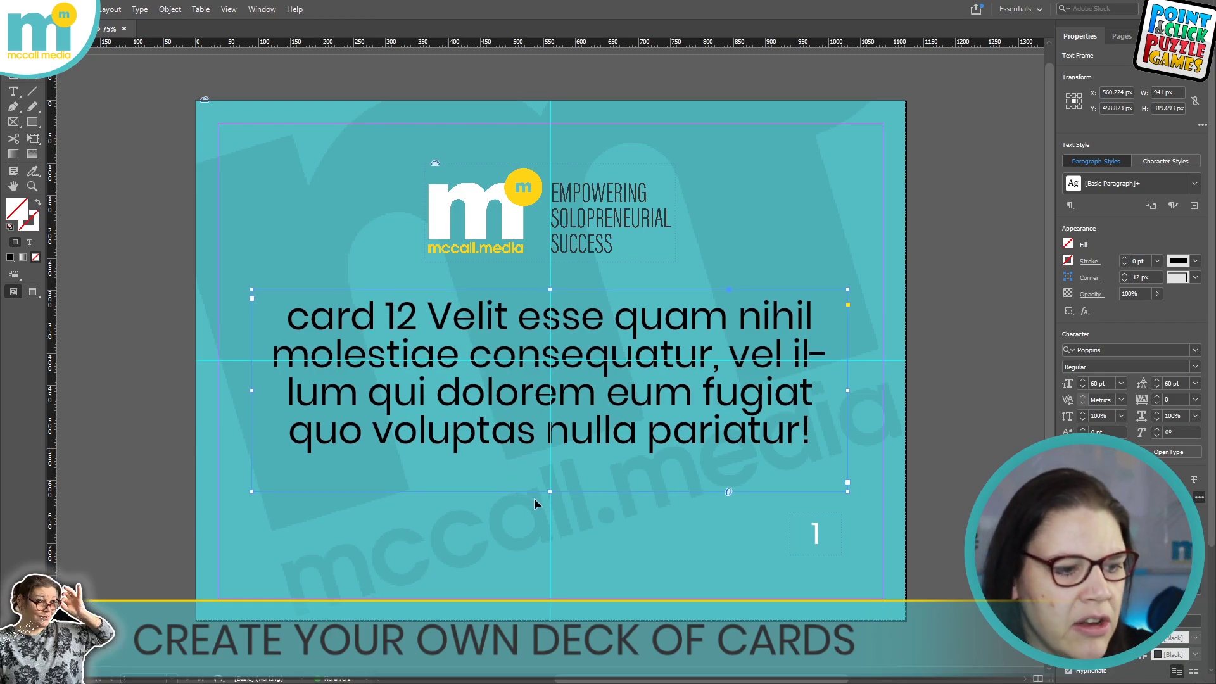
drag(552, 492, 551, 512)
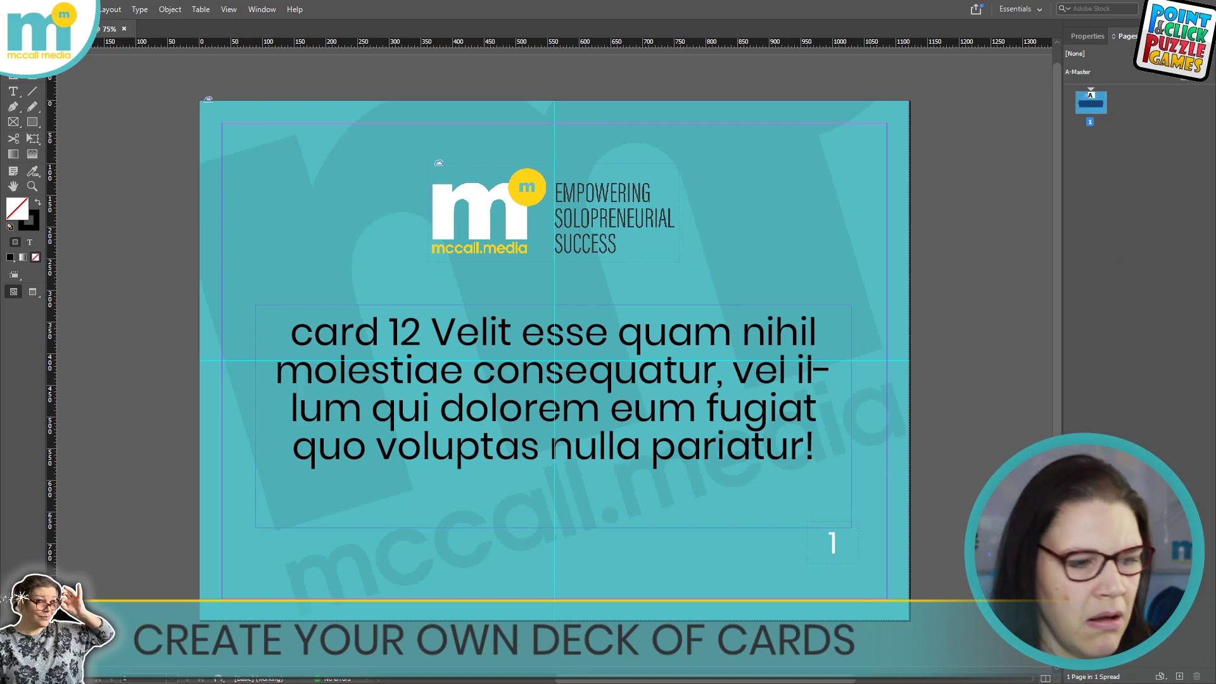
- Replace the sample card text on page 1 with the placeholder XXXX
click(13, 92)
mouse_move(293, 332)
mouse_down()
mouse_move(392, 342)
mouse_move(821, 437)
mouse_up()
key(BackSpace)
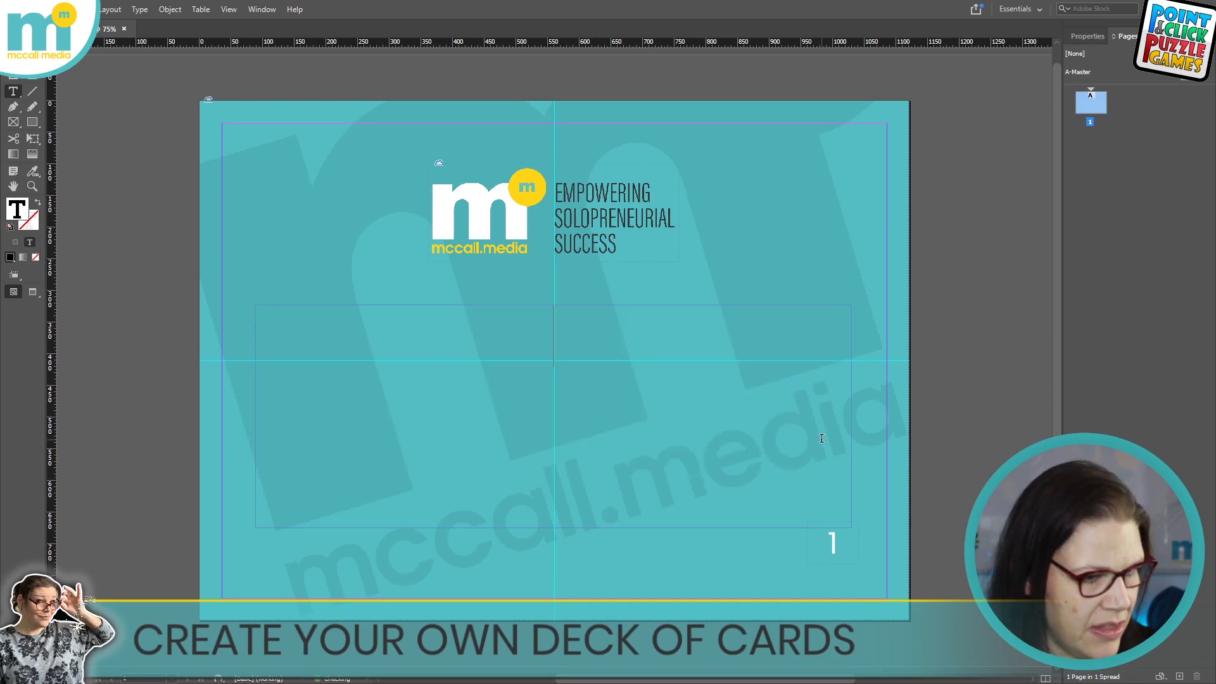
text(XXXX)
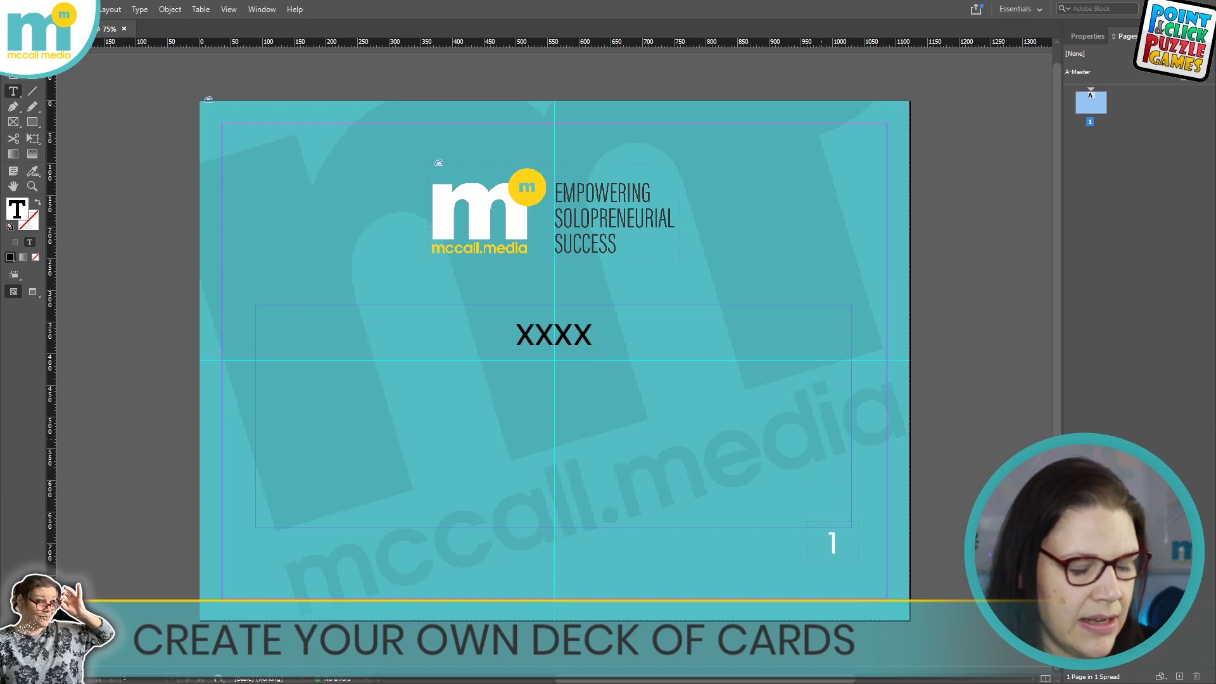
- Select the XXXX placeholder and load LatinText.txt as the Data Merge source
double_click(570, 331)
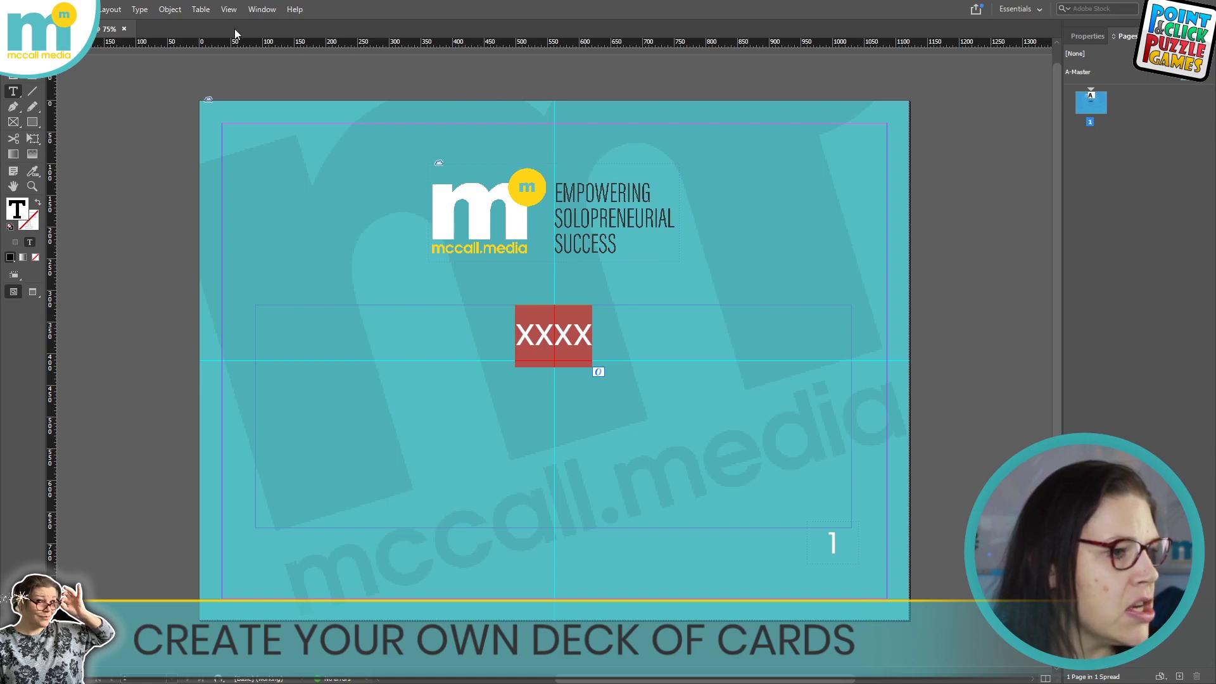
click(259, 9)
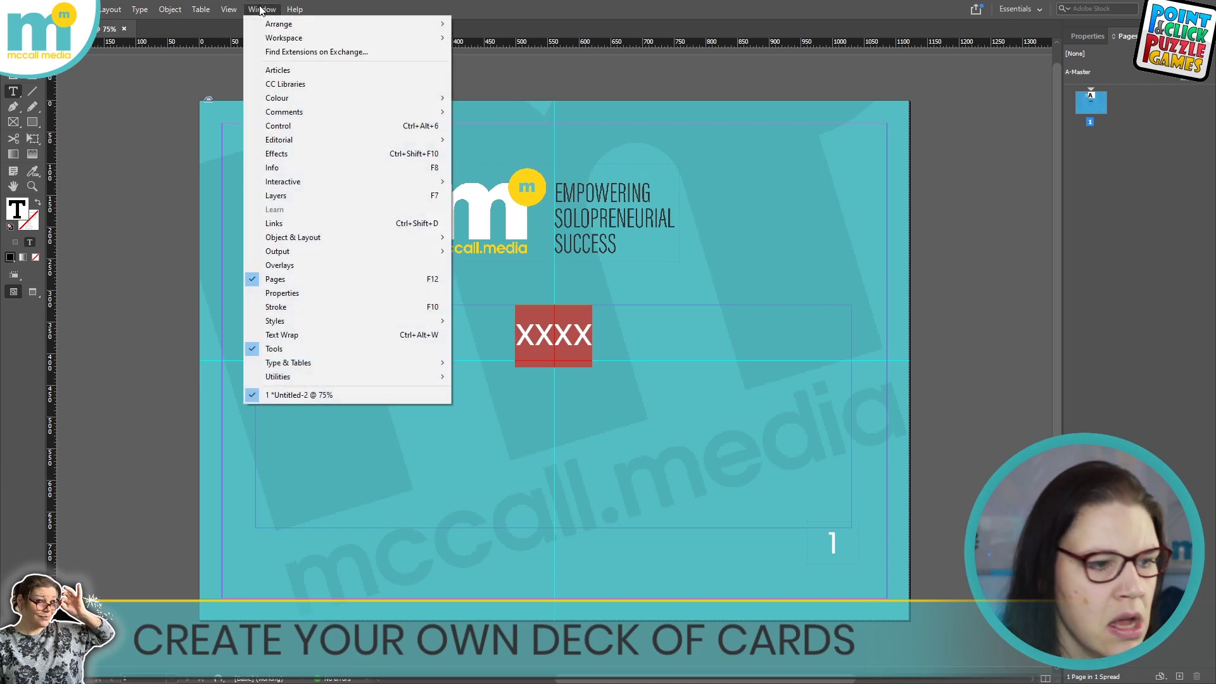
mouse_move(291, 376)
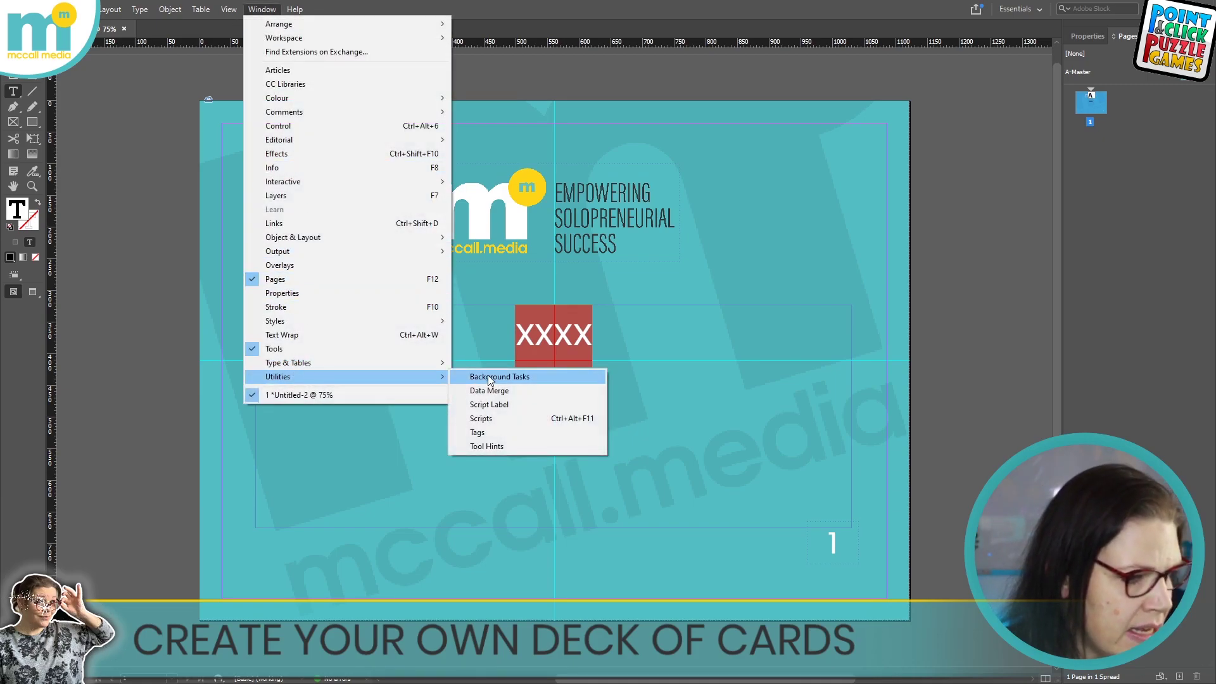
click(474, 391)
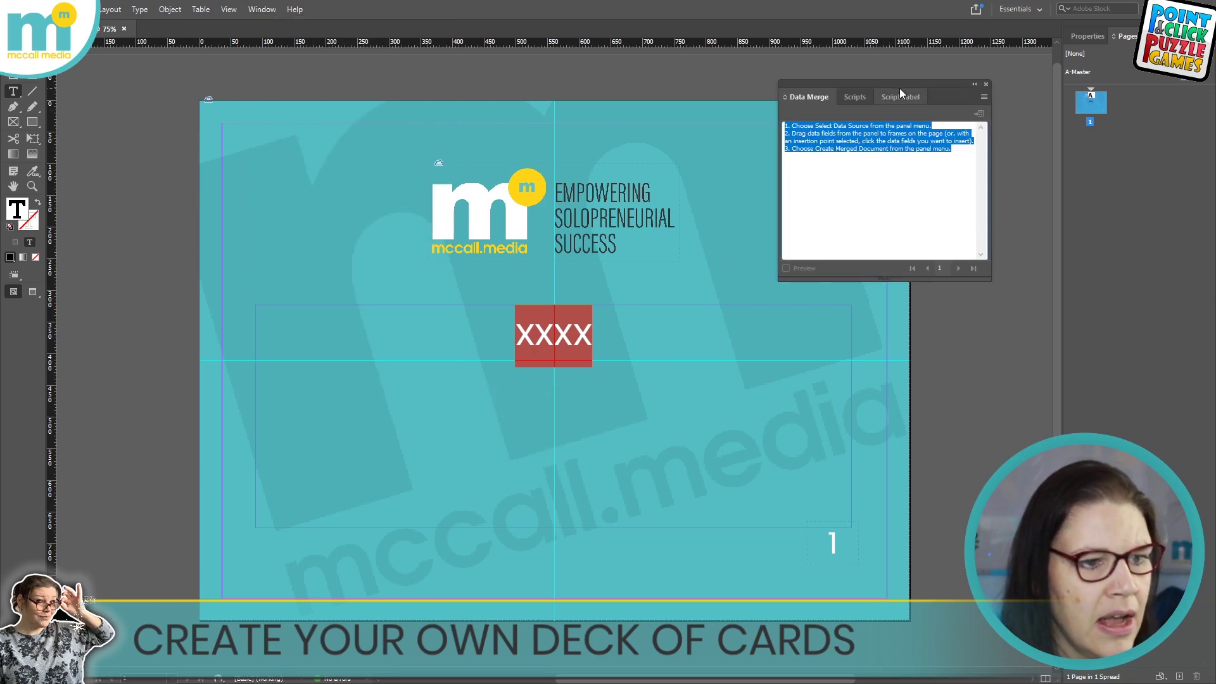
drag(902, 85, 870, 114)
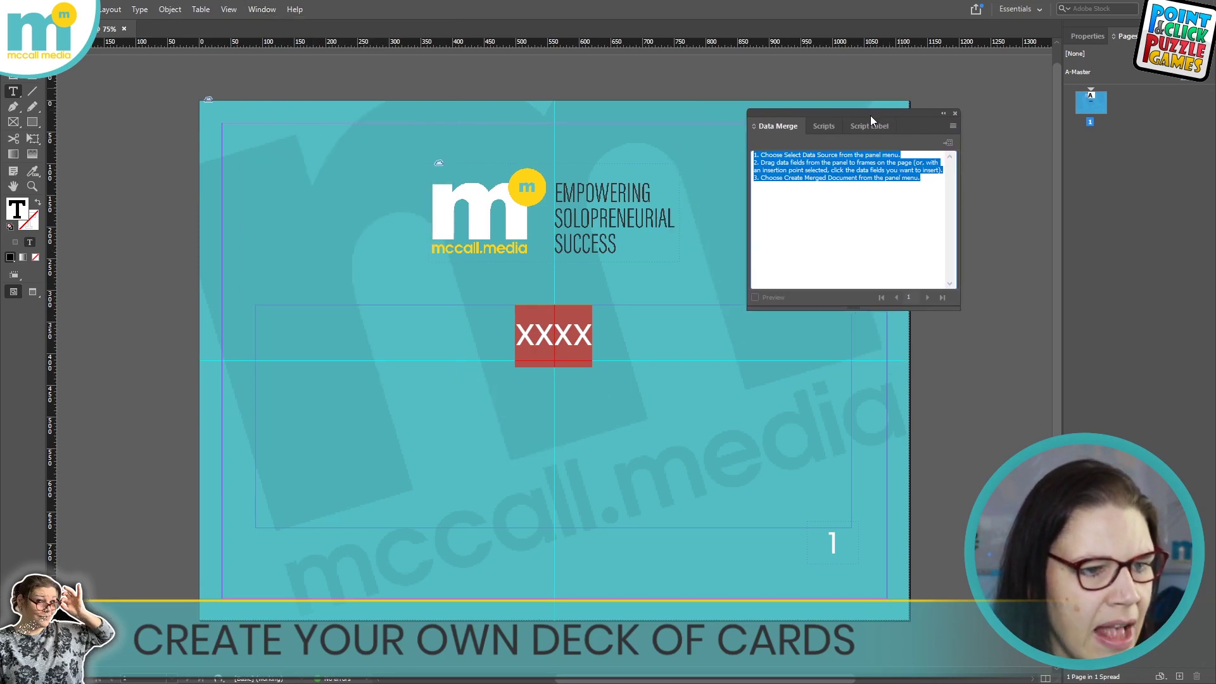
click(954, 125)
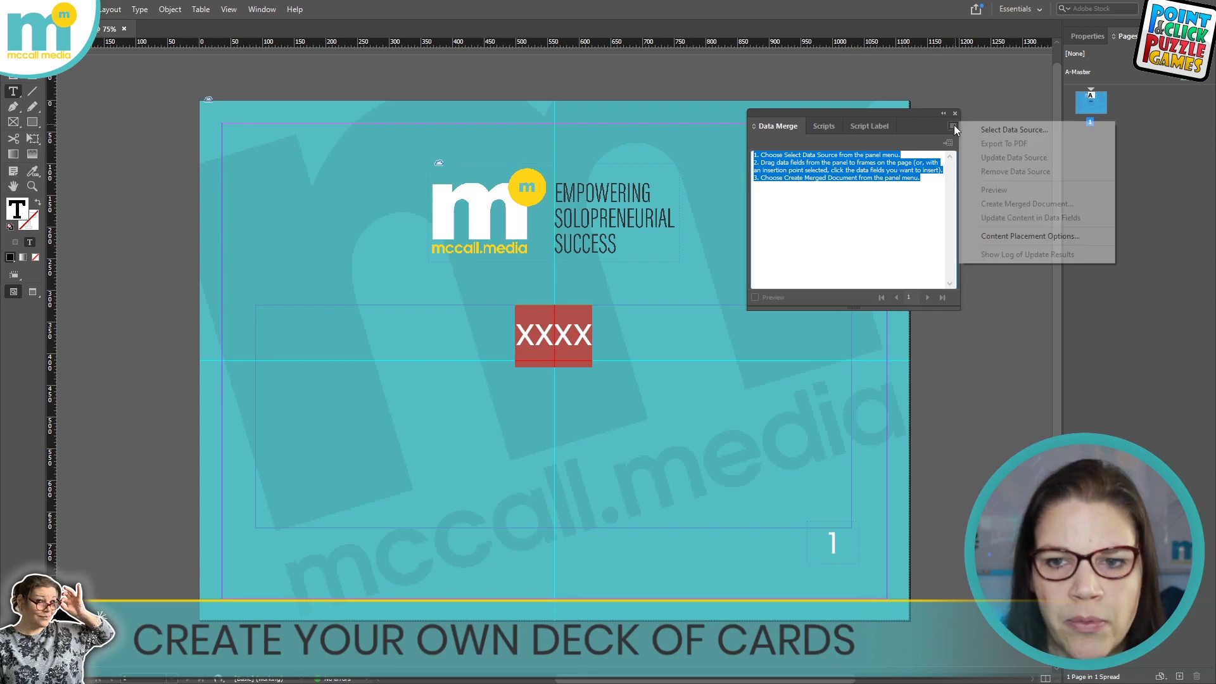
click(1005, 132)
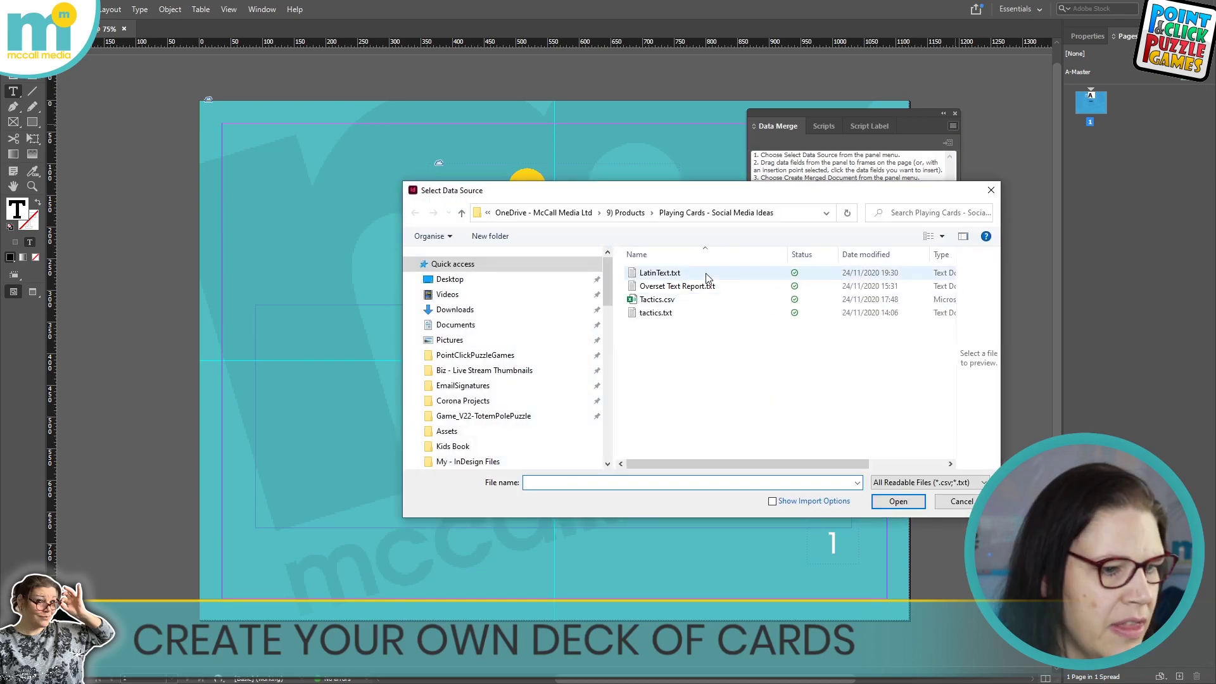
click(706, 276)
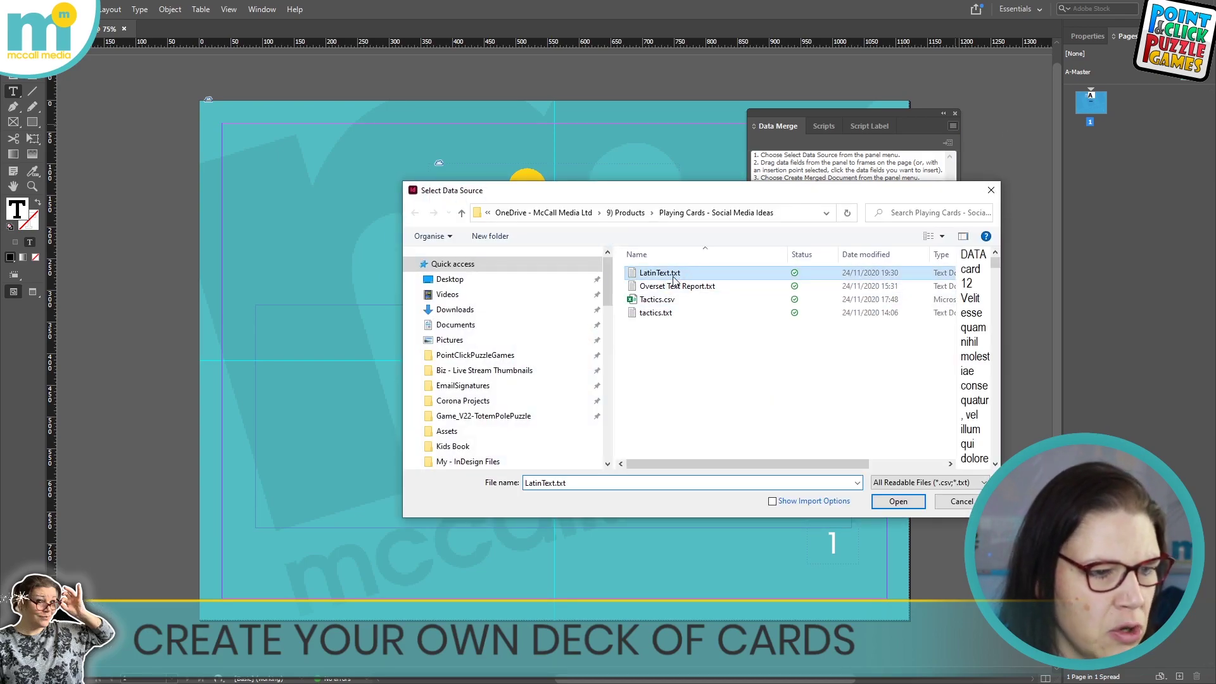
click(912, 506)
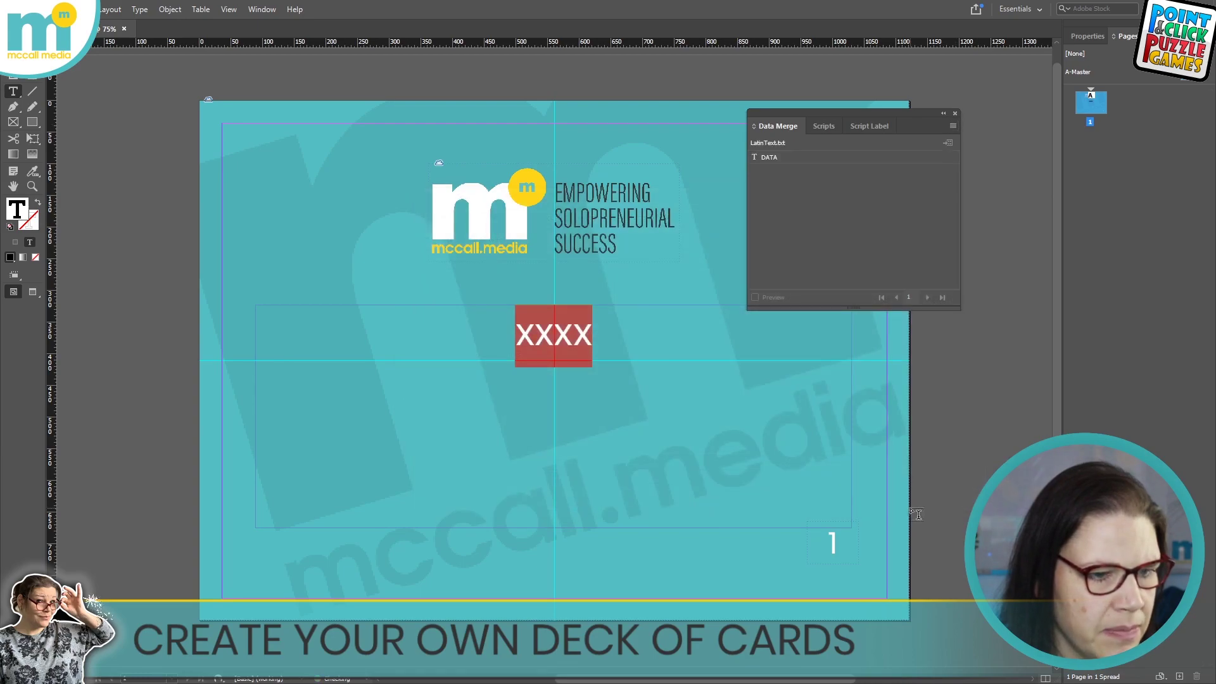
- Replace the placeholder with the DATA field and create a merged document from all records, with a single record per page
click(770, 157)
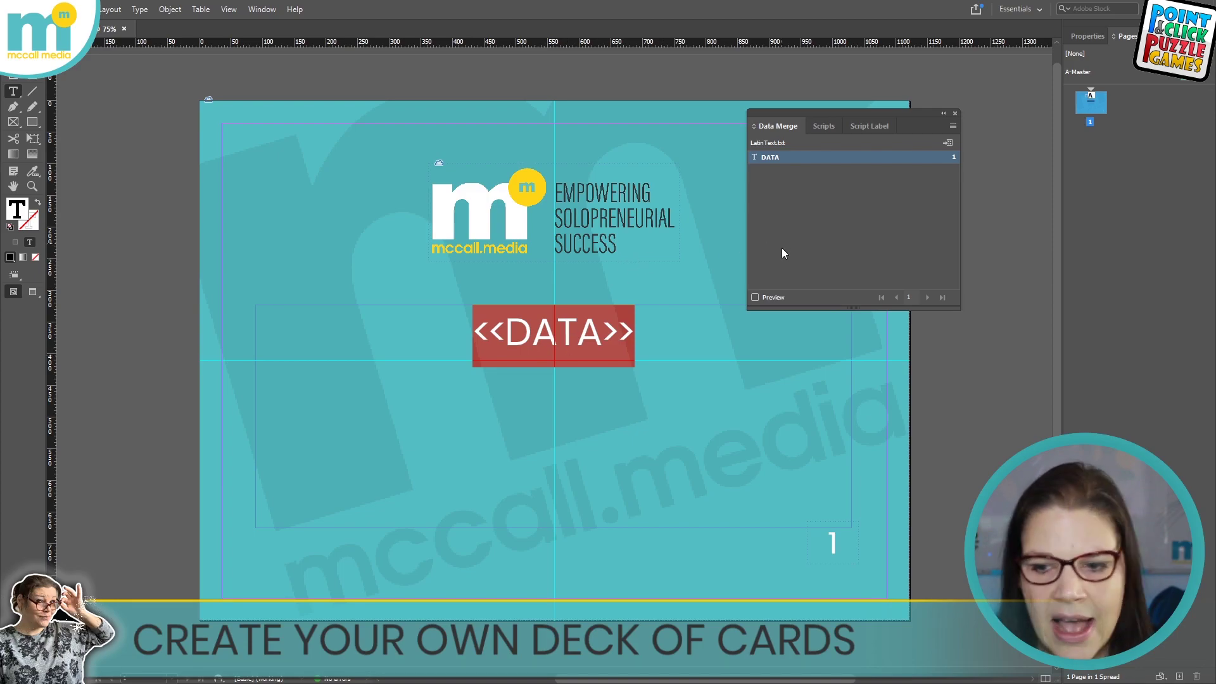
click(953, 125)
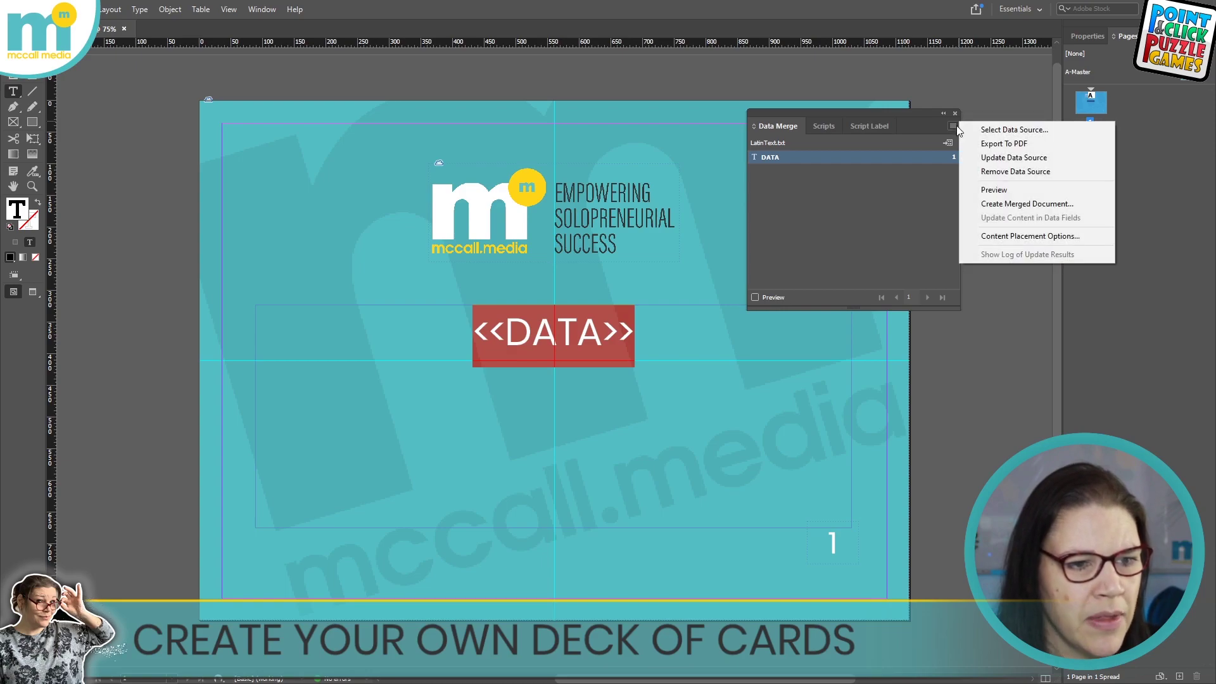
click(982, 204)
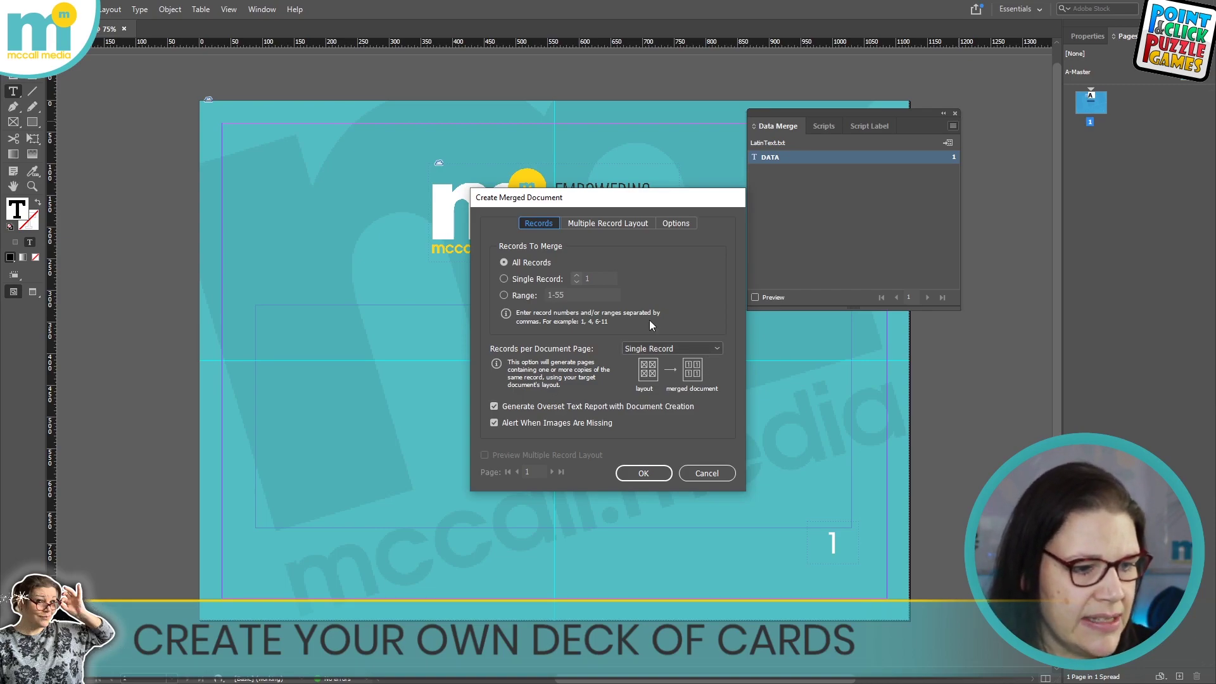
click(634, 480)
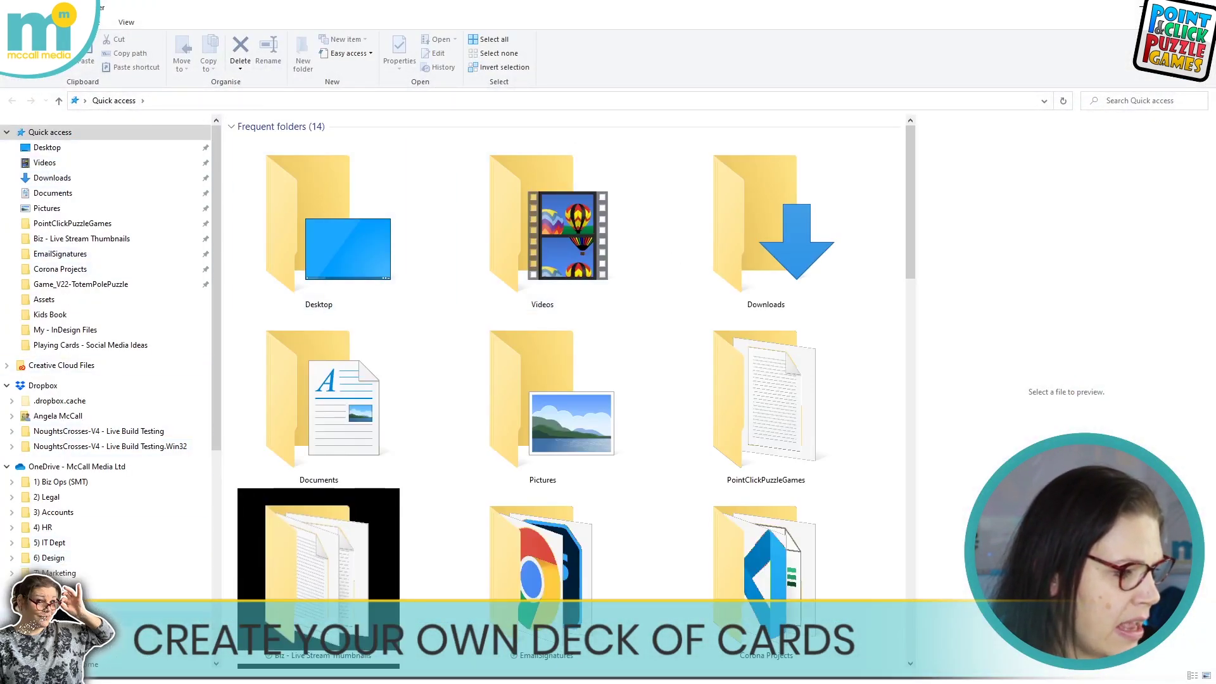
- Create a folder named "latin text individual cards" inside 9) Products > Playing Cards - Social Media Ideas and open it
click(57, 601)
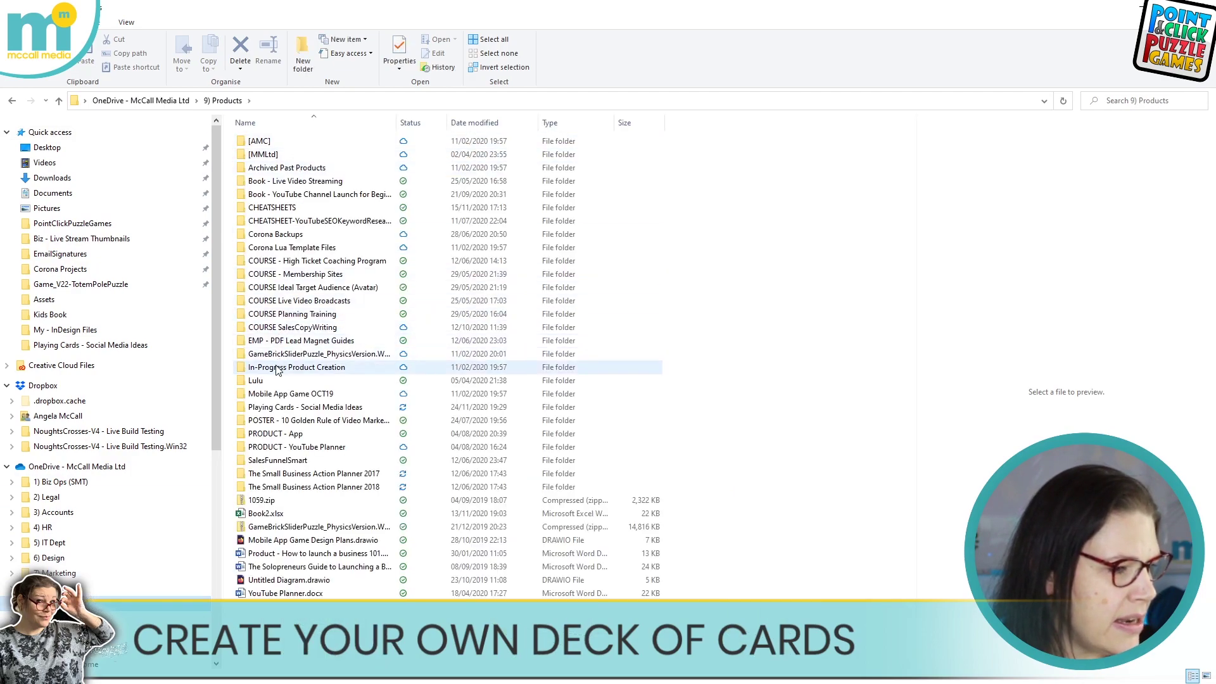
click(288, 407)
key(Return)
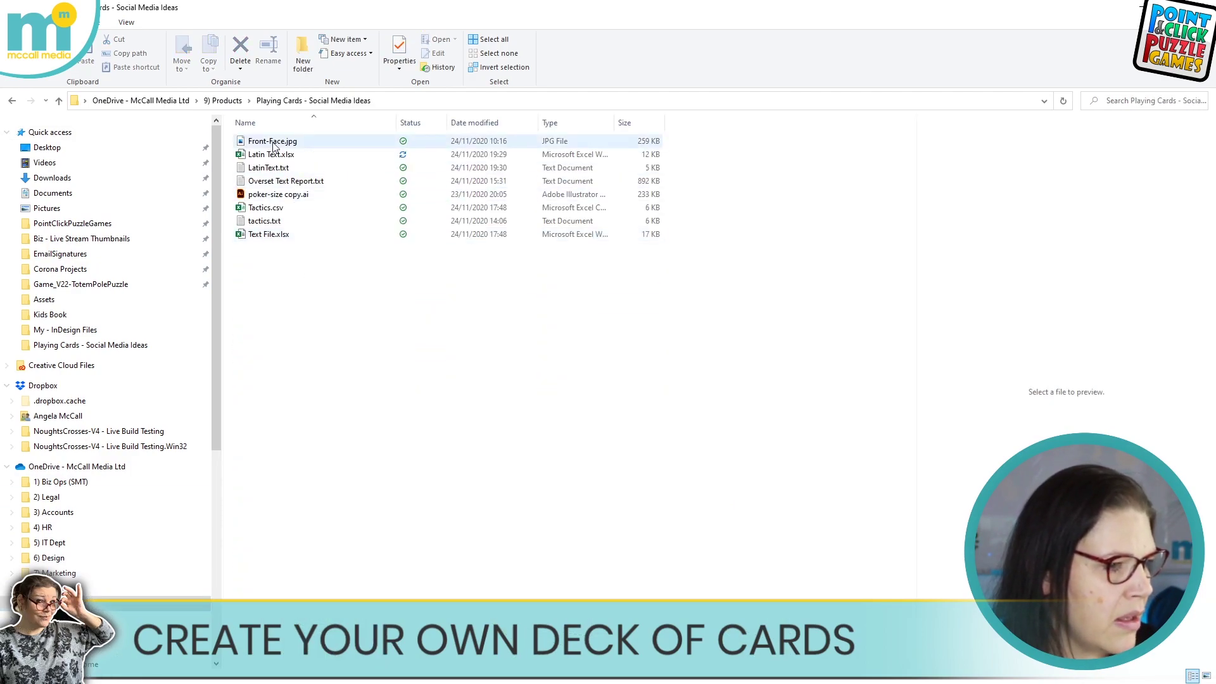
key(ctrl+shift+n)
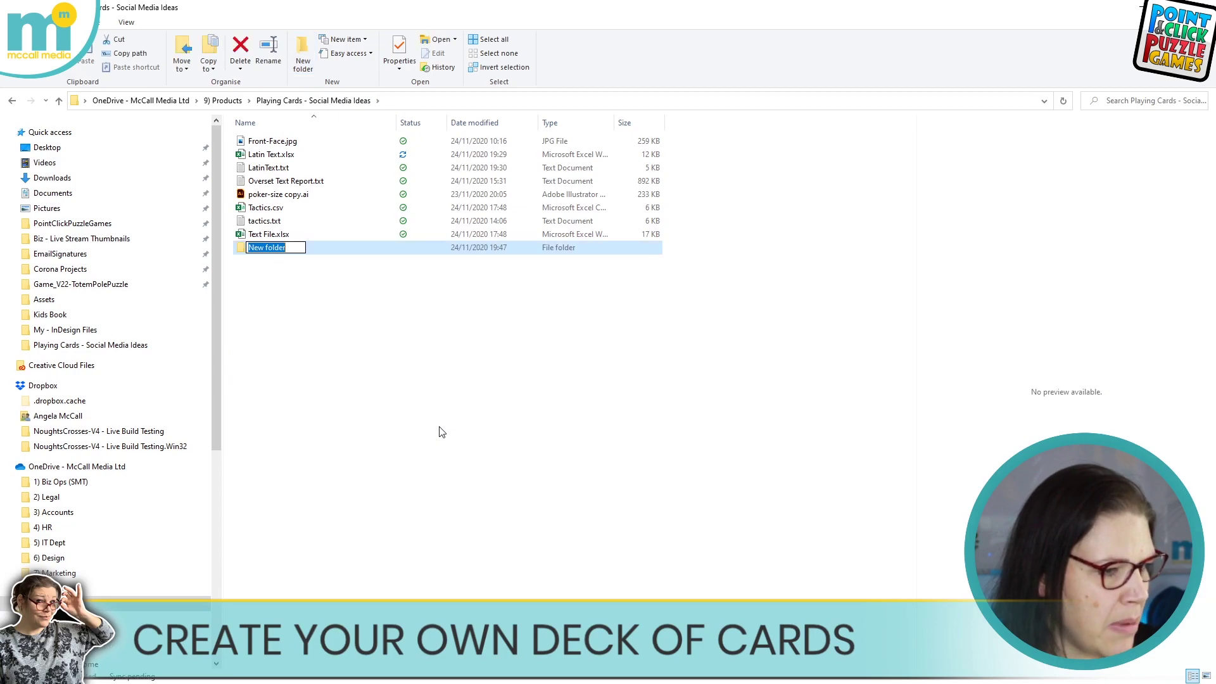
text(latin )
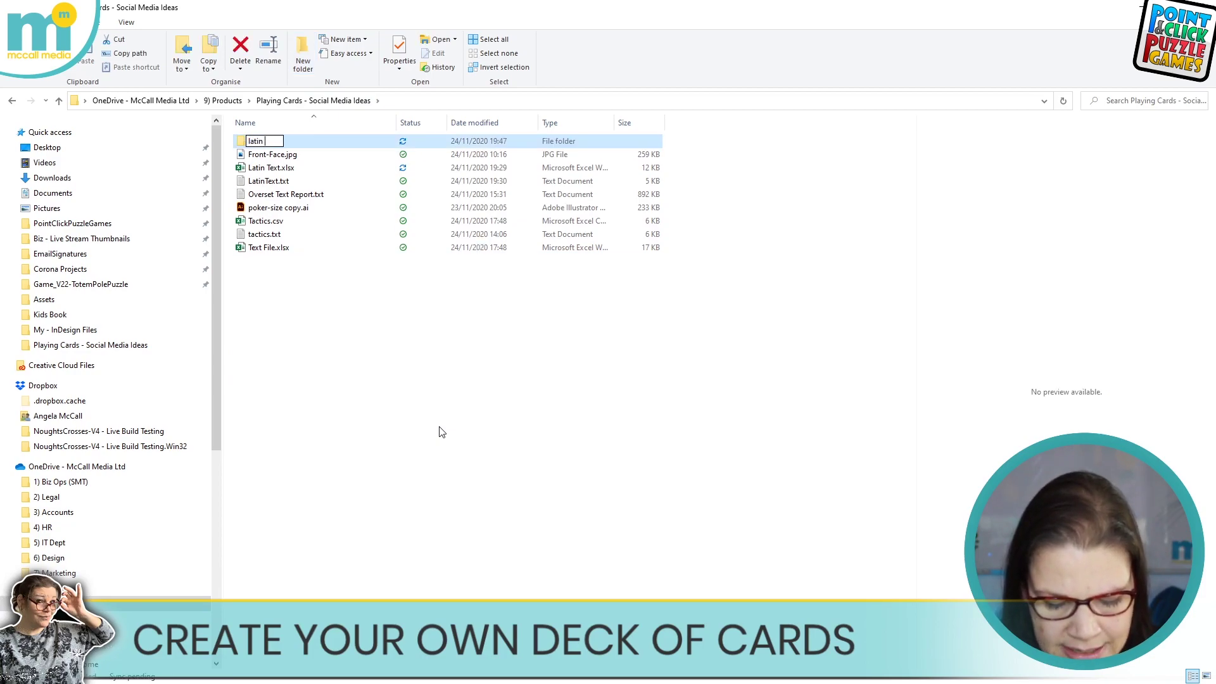
text(text in)
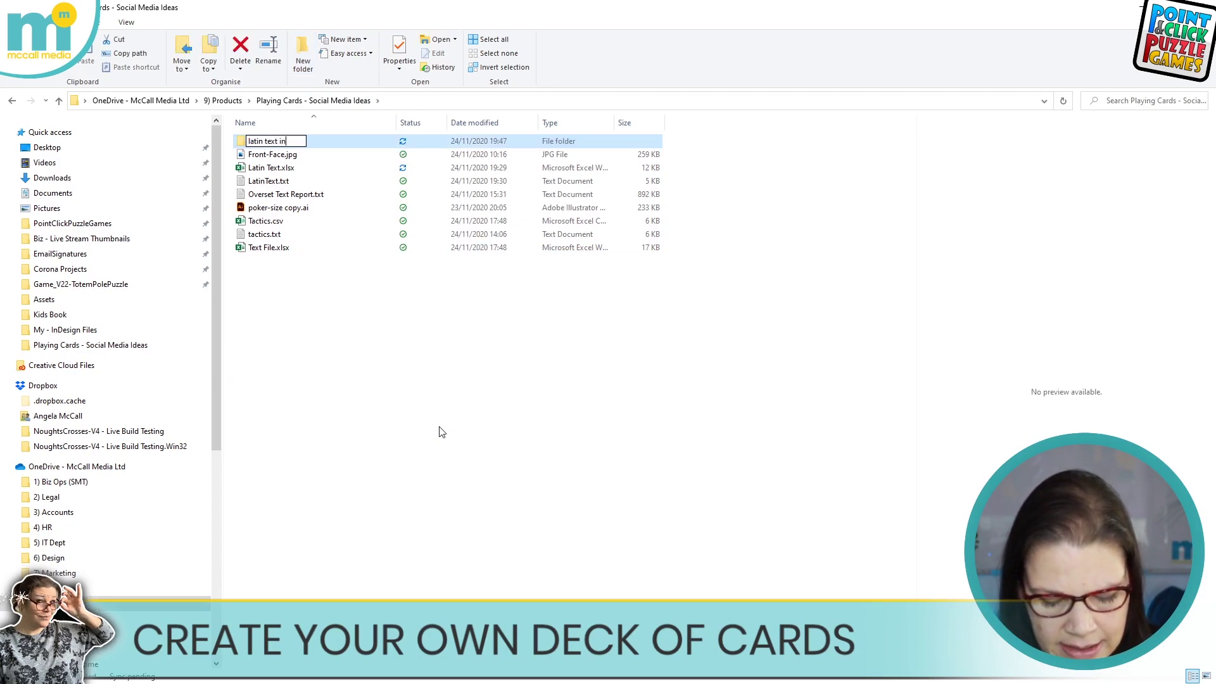
text(dividual cards)
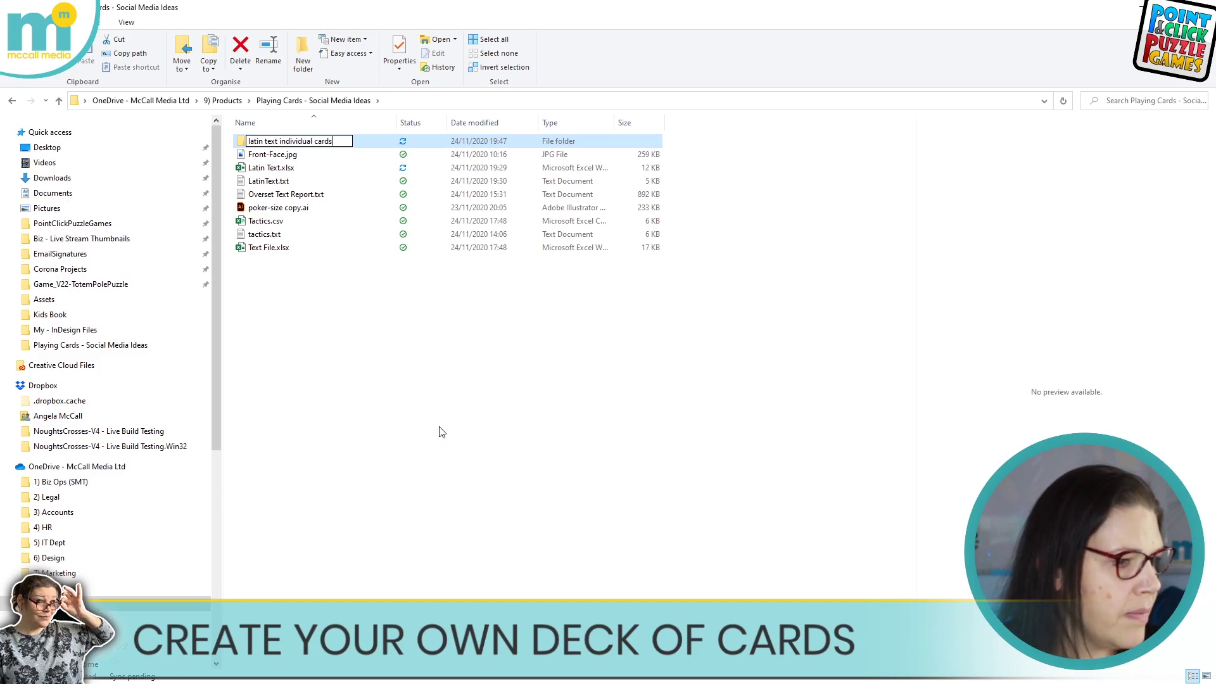
key(Return)
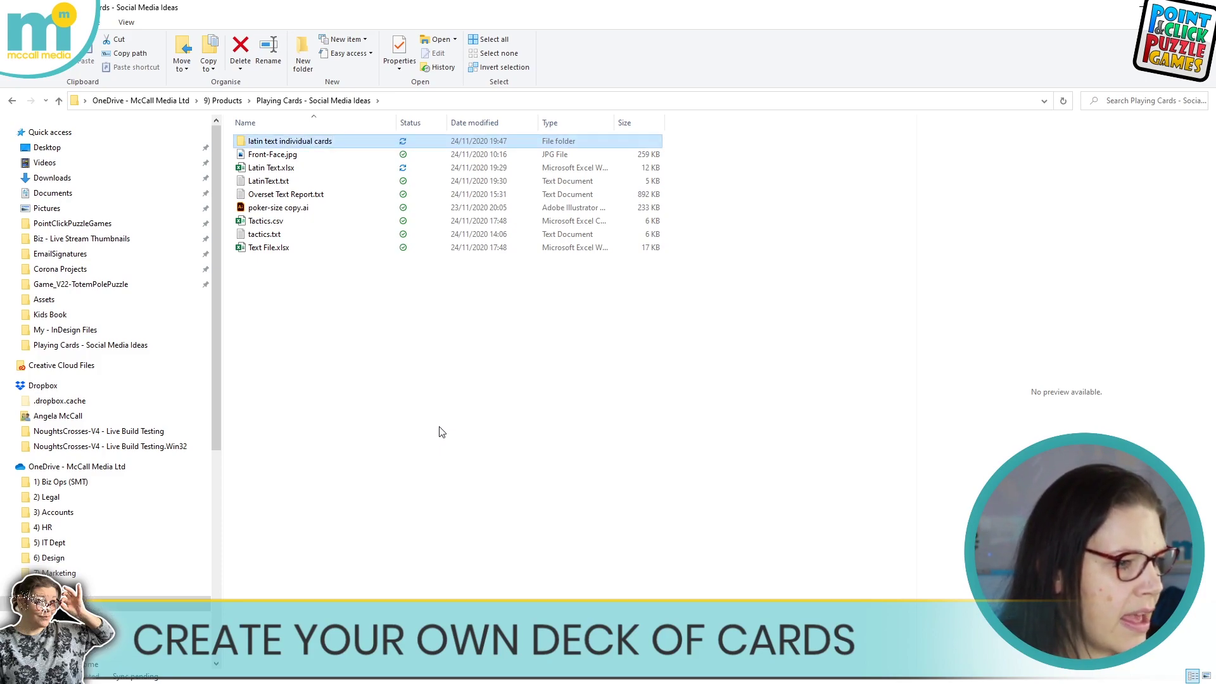
double_click(309, 143)
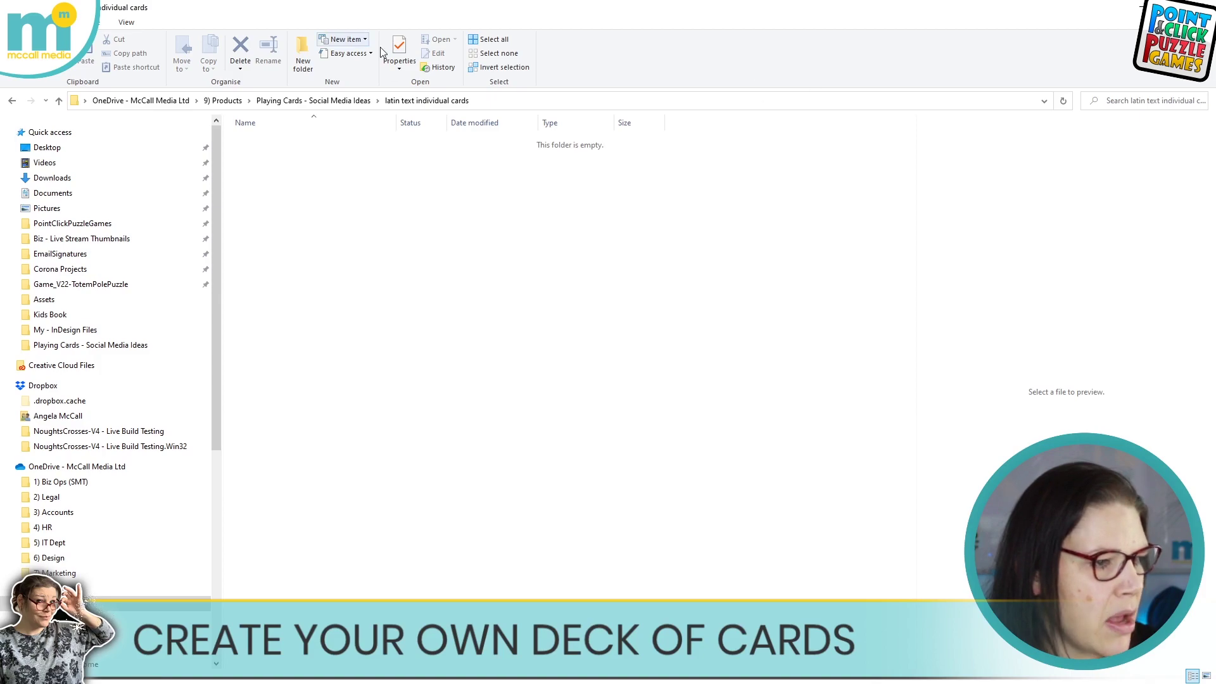
- Return to InDesign, generate the merged document from all records, and dismiss the overset text report
click(1136, 12)
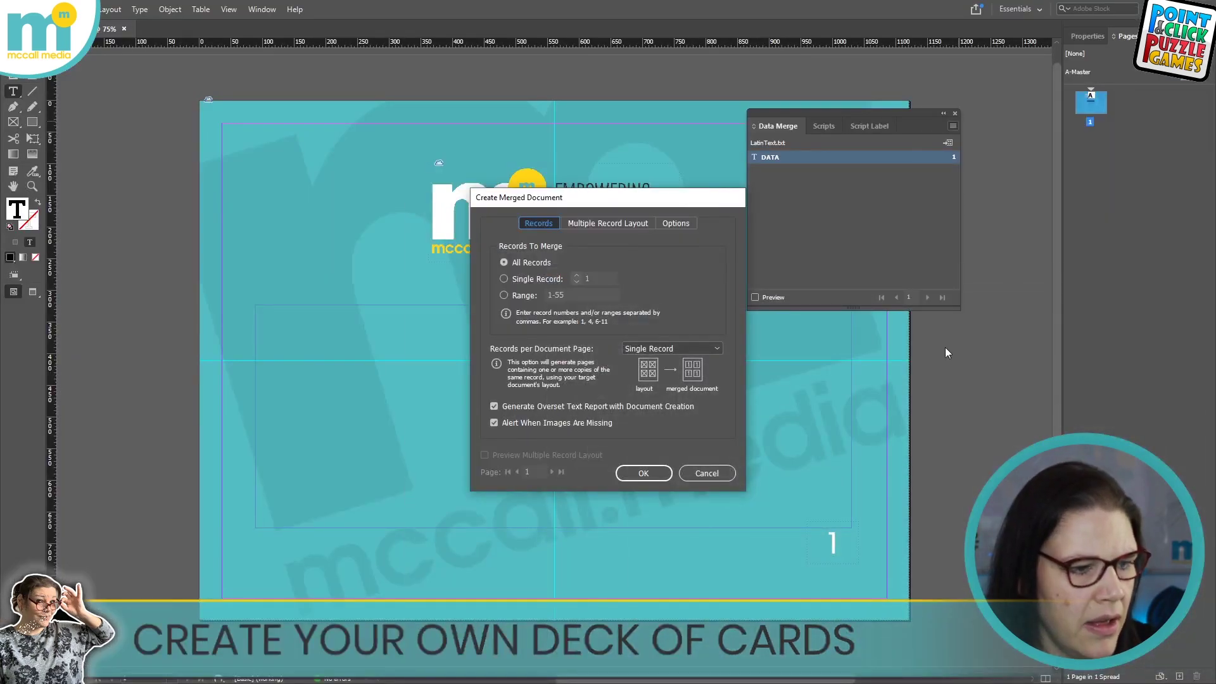
click(659, 469)
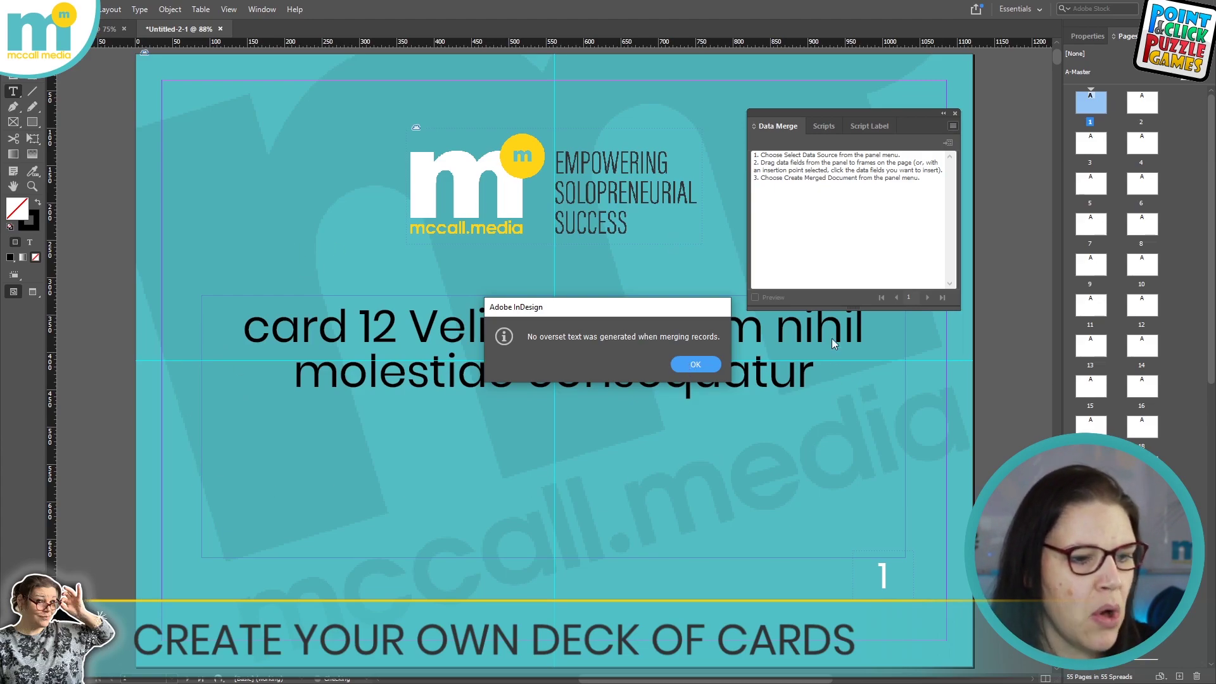
click(694, 365)
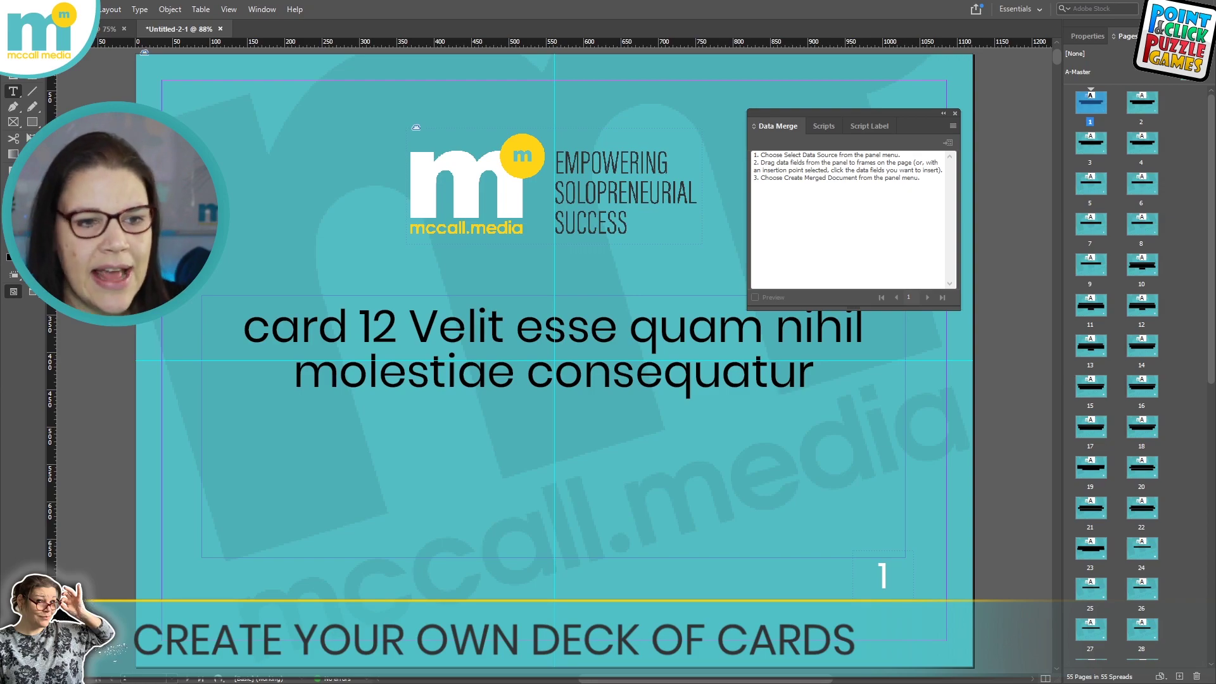
- Examine the merged pages through to the end, comparing card numbers with page numbers on pages 34, 39, 50, 55 and 30
scroll(1149, 357, down, 1)
scroll(1149, 357, down, 8)
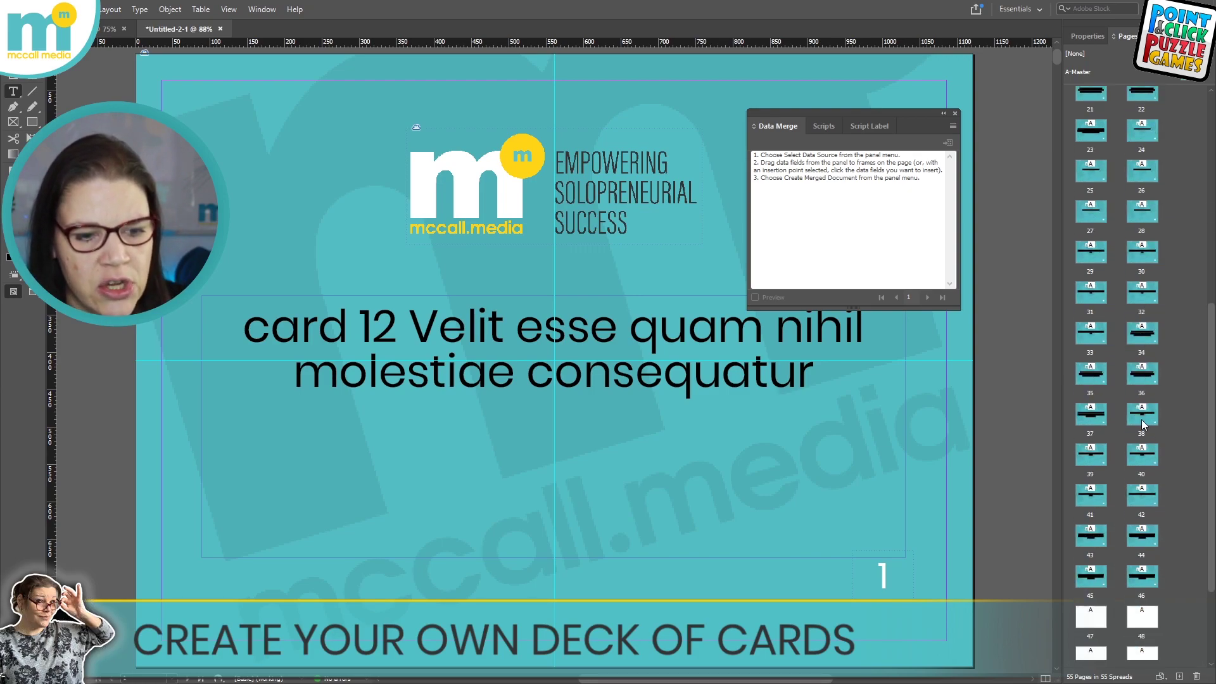
scroll(1141, 423, down, 4)
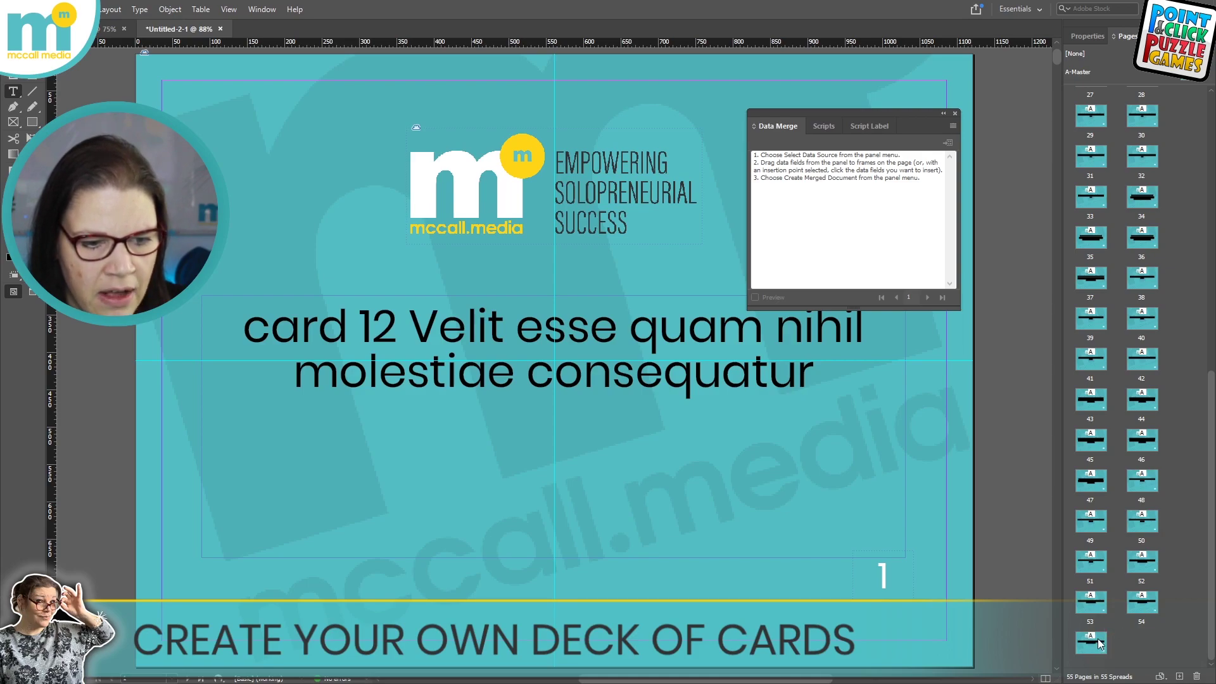
double_click(1143, 196)
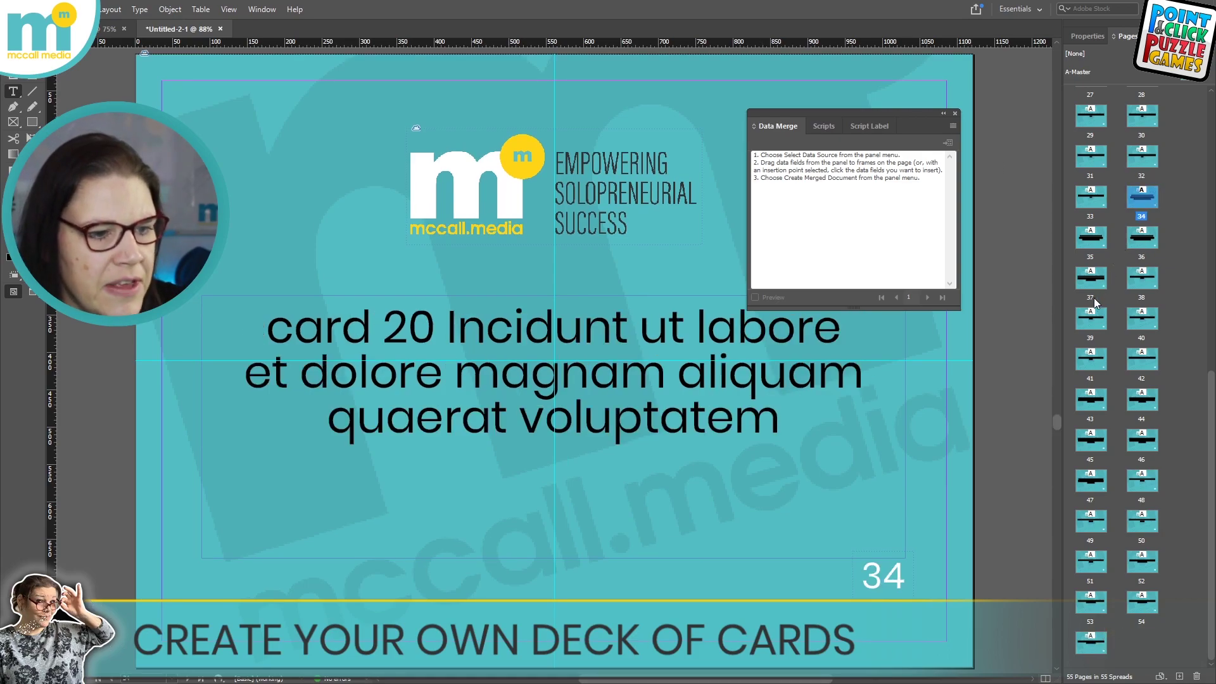
double_click(1094, 322)
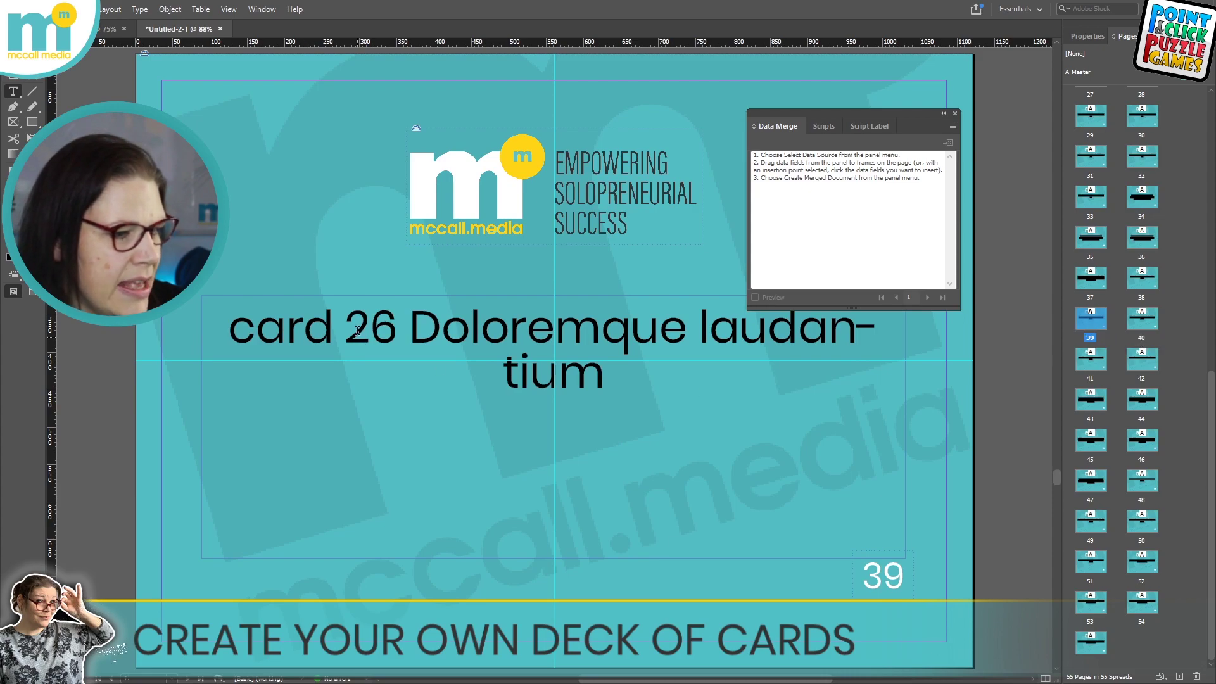
drag(358, 330, 417, 332)
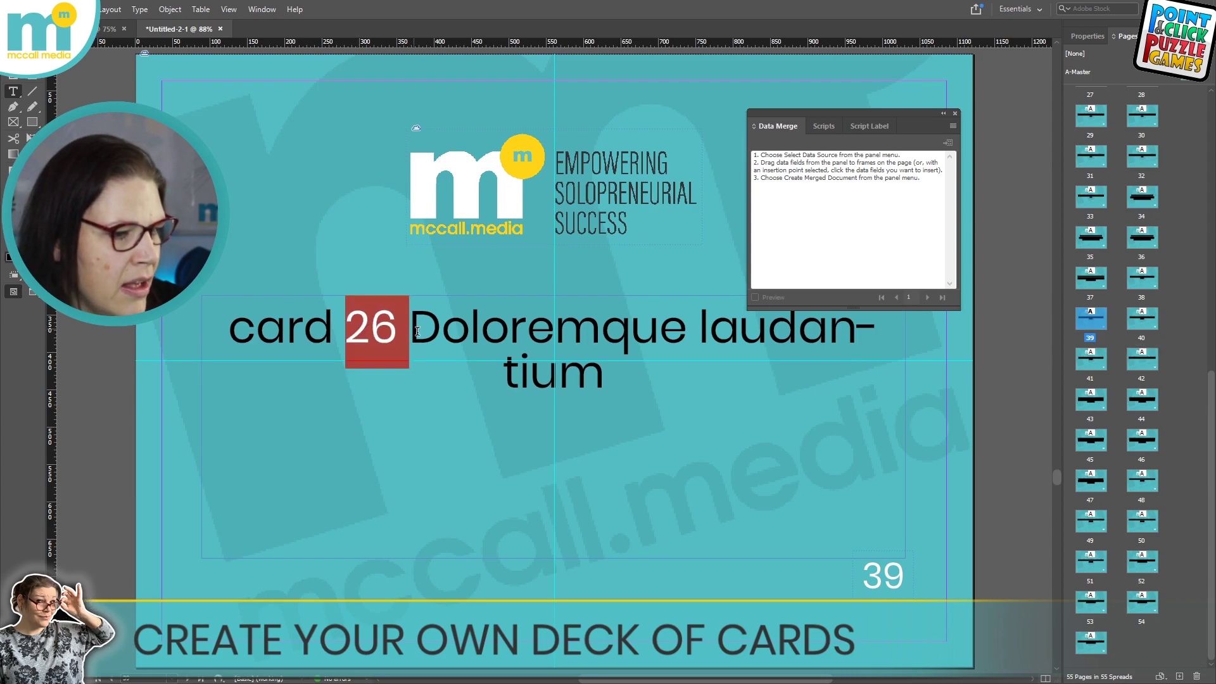
double_click(1149, 526)
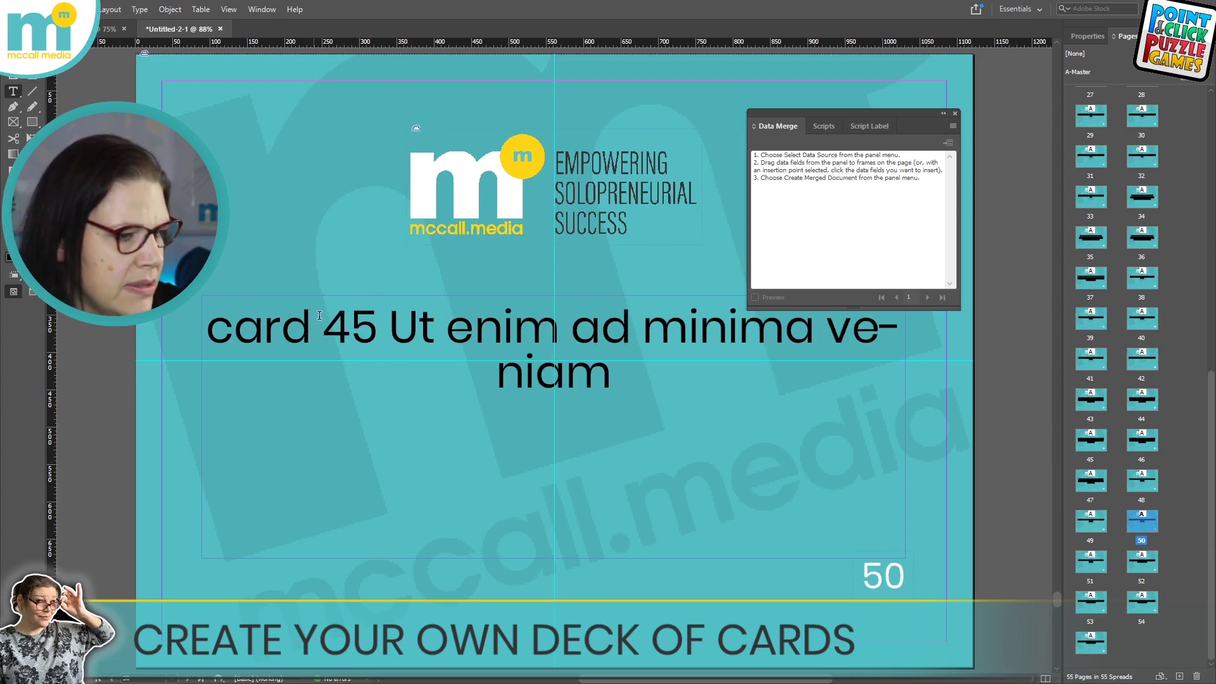
drag(320, 315, 383, 314)
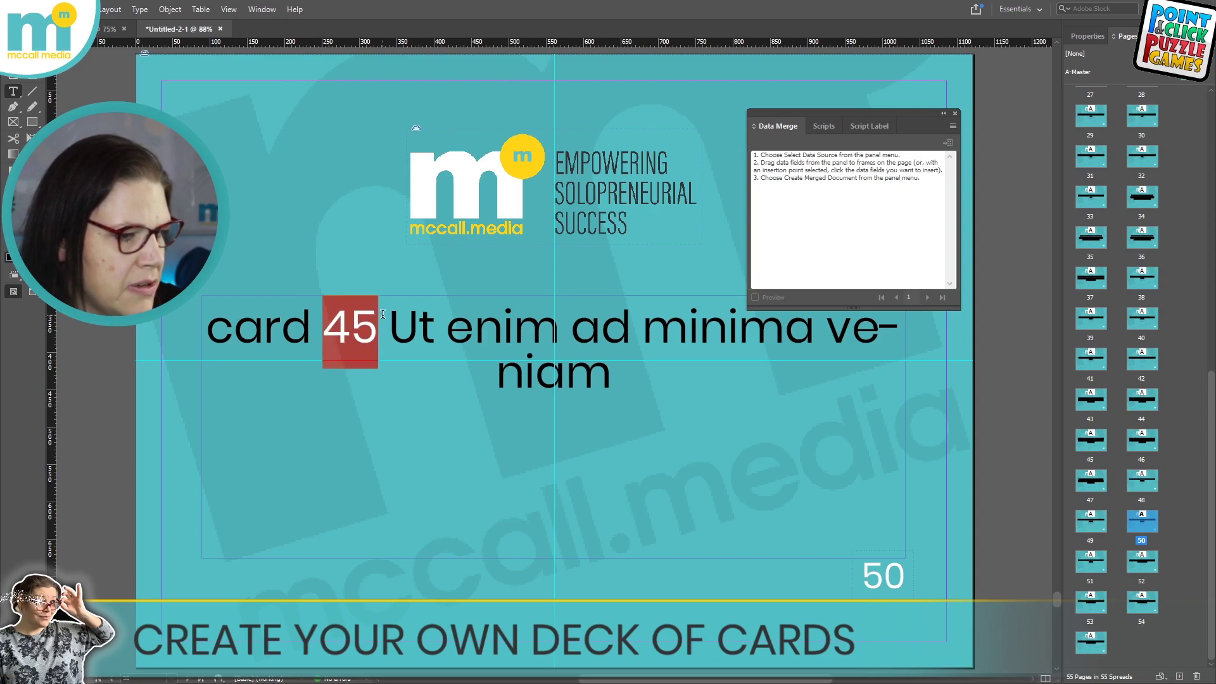
double_click(1096, 648)
drag(324, 324, 393, 342)
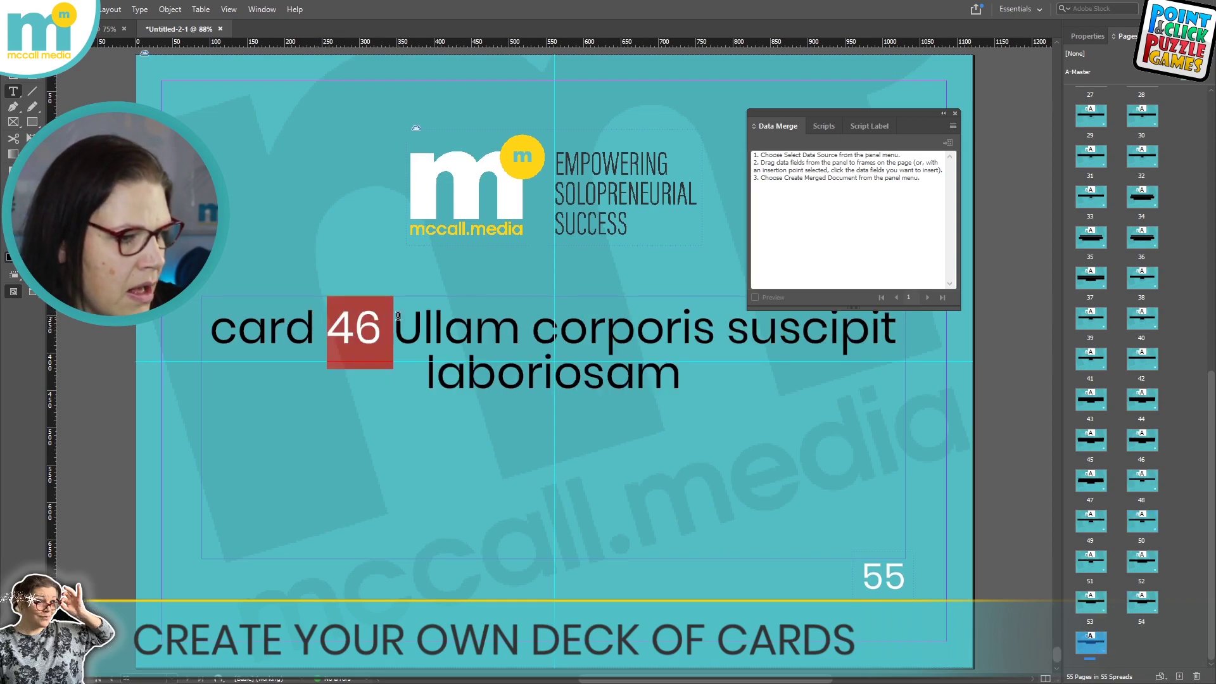
double_click(1154, 116)
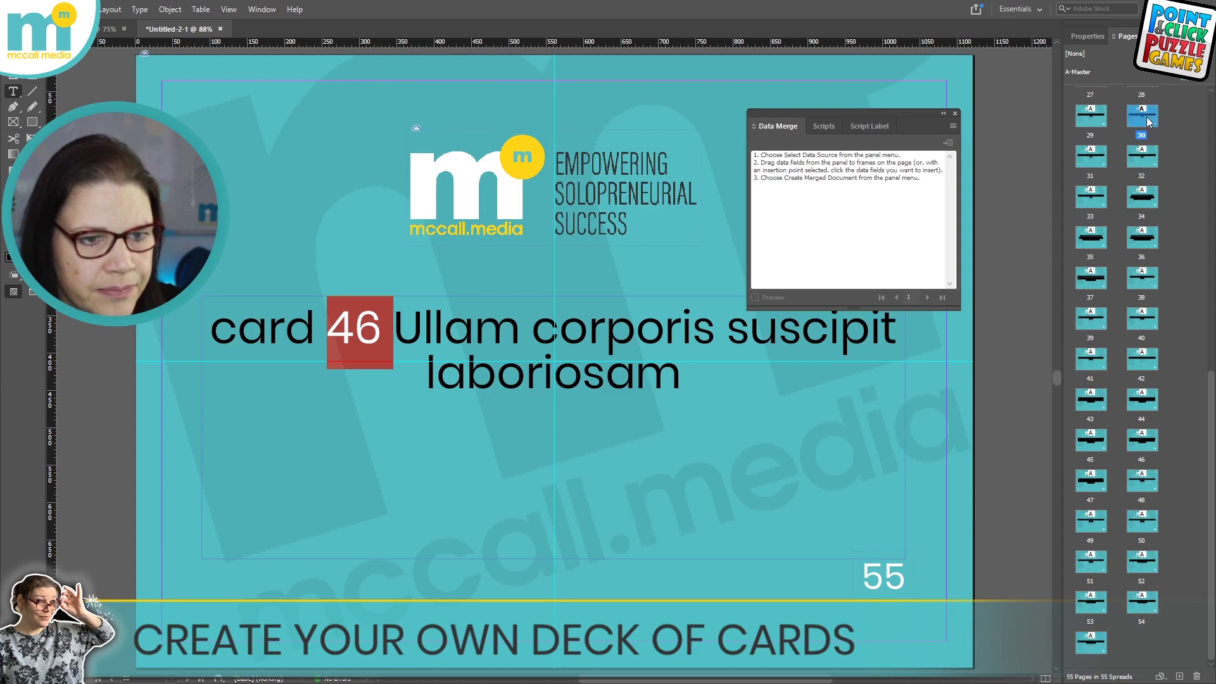
double_click(347, 320)
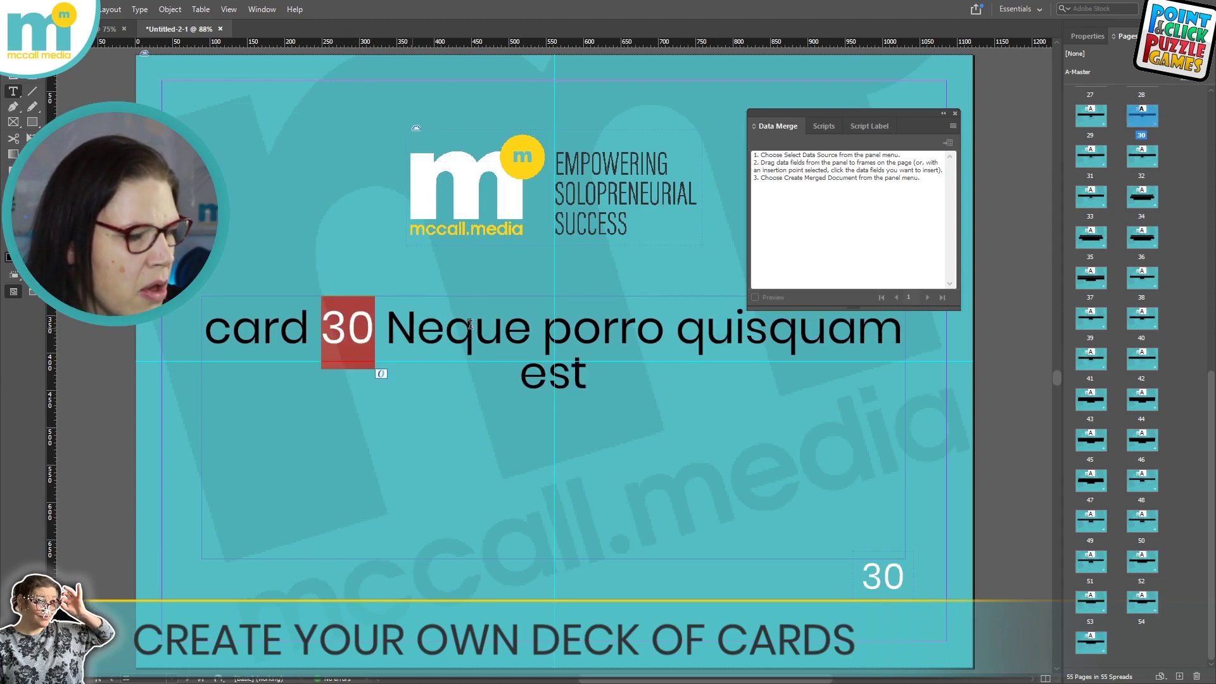
- Close the Data Merge panel and start exporting the merged document in JPEG format
click(954, 115)
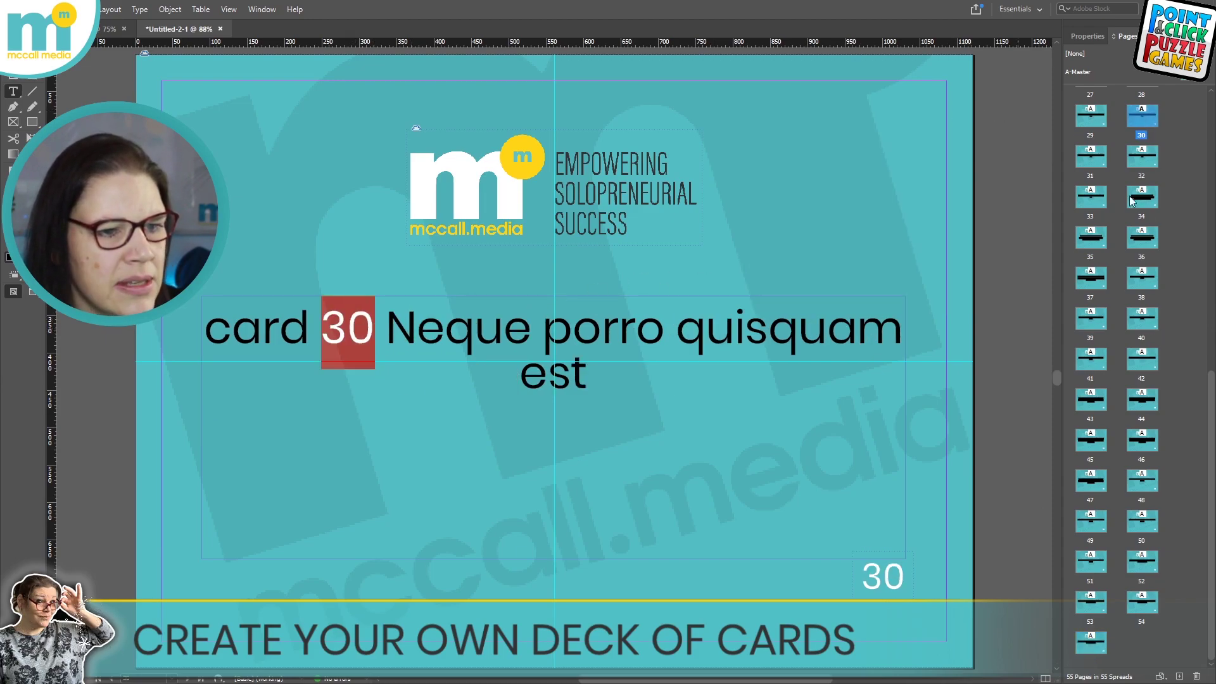
key(alt+f)
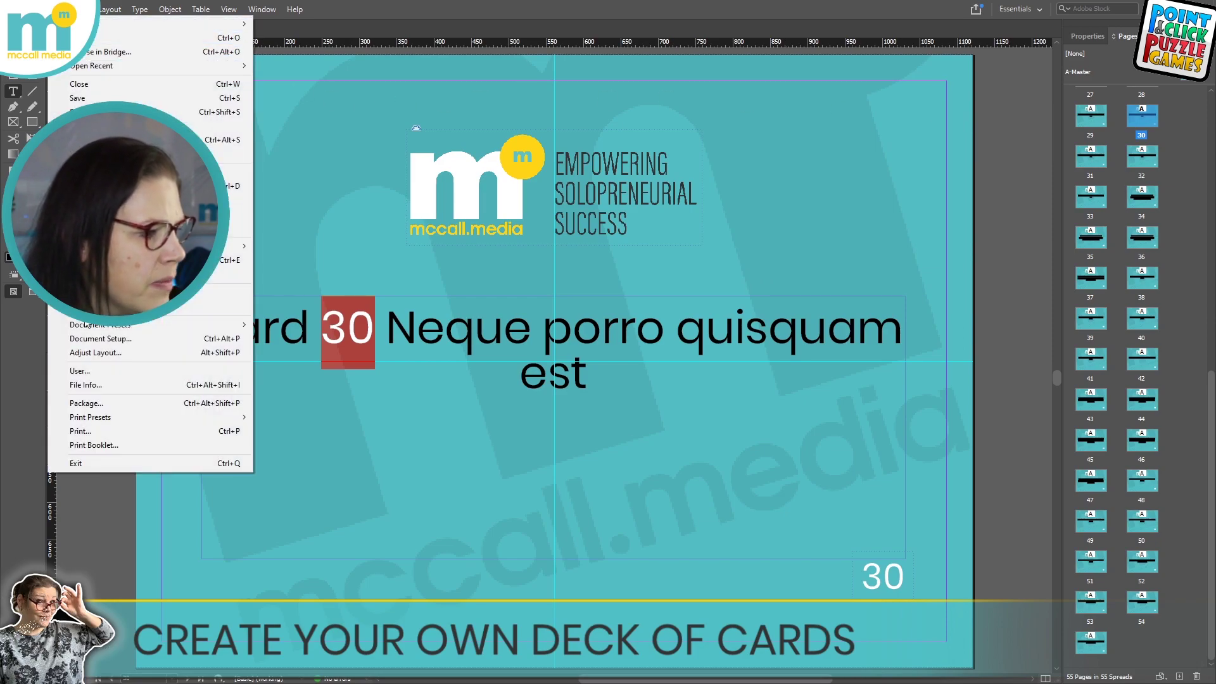
click(88, 259)
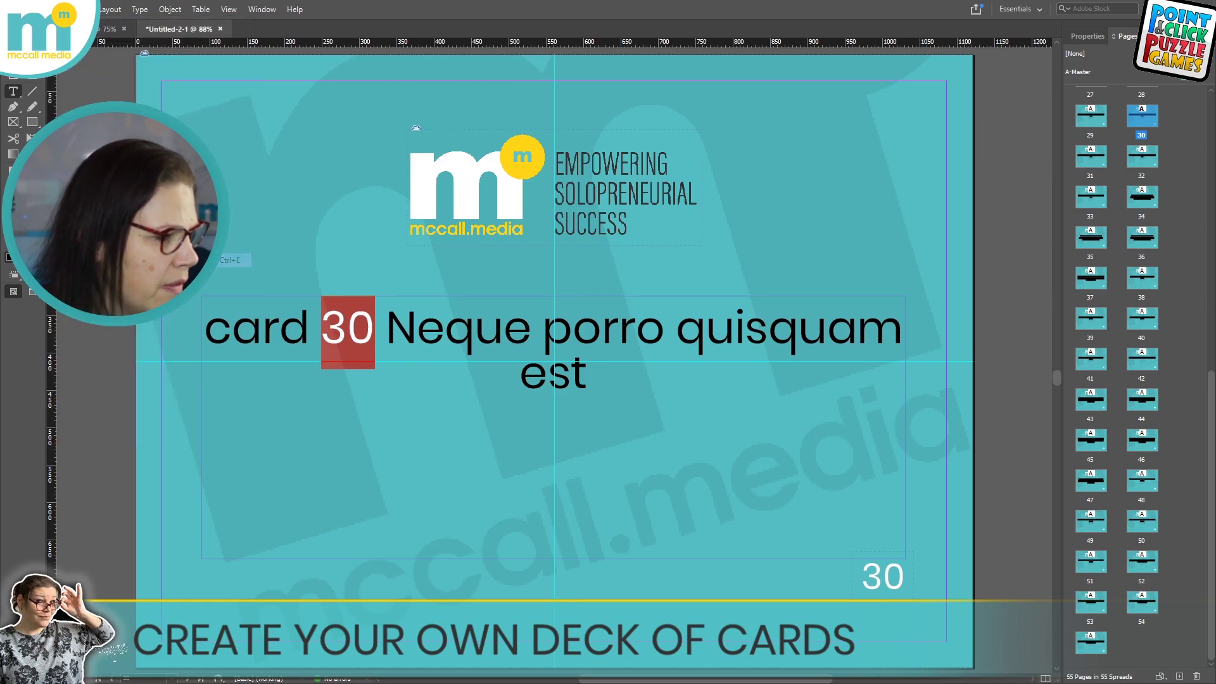
click(521, 474)
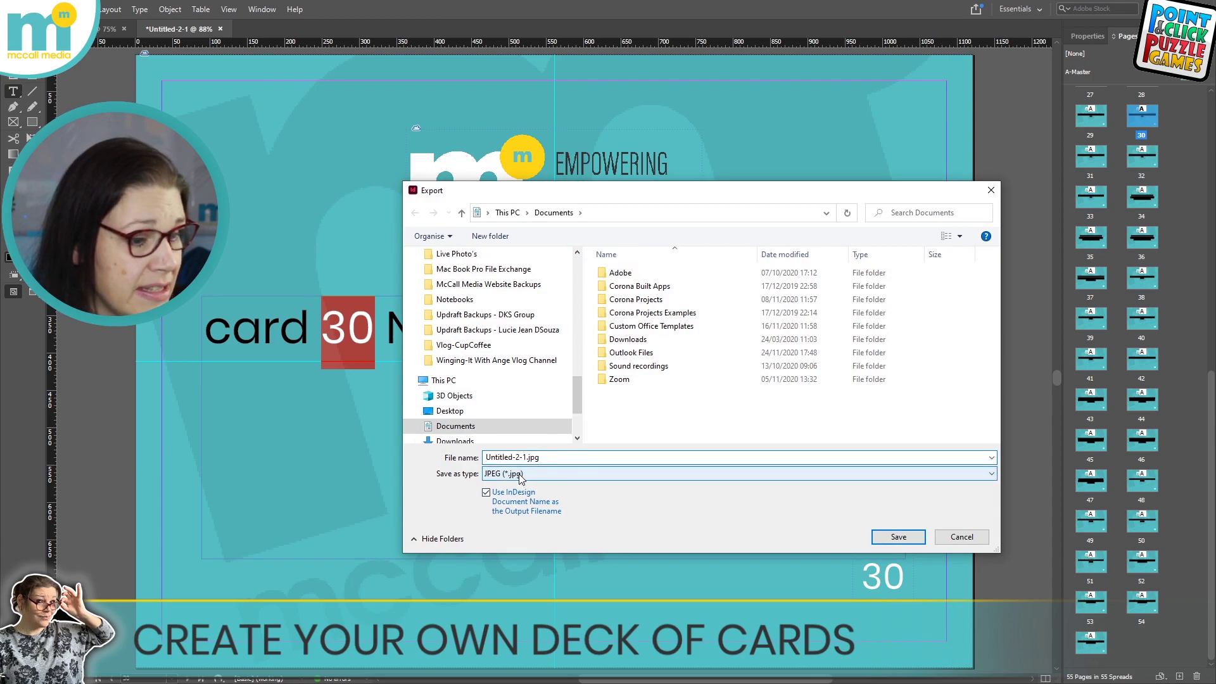
click(521, 474)
click(501, 586)
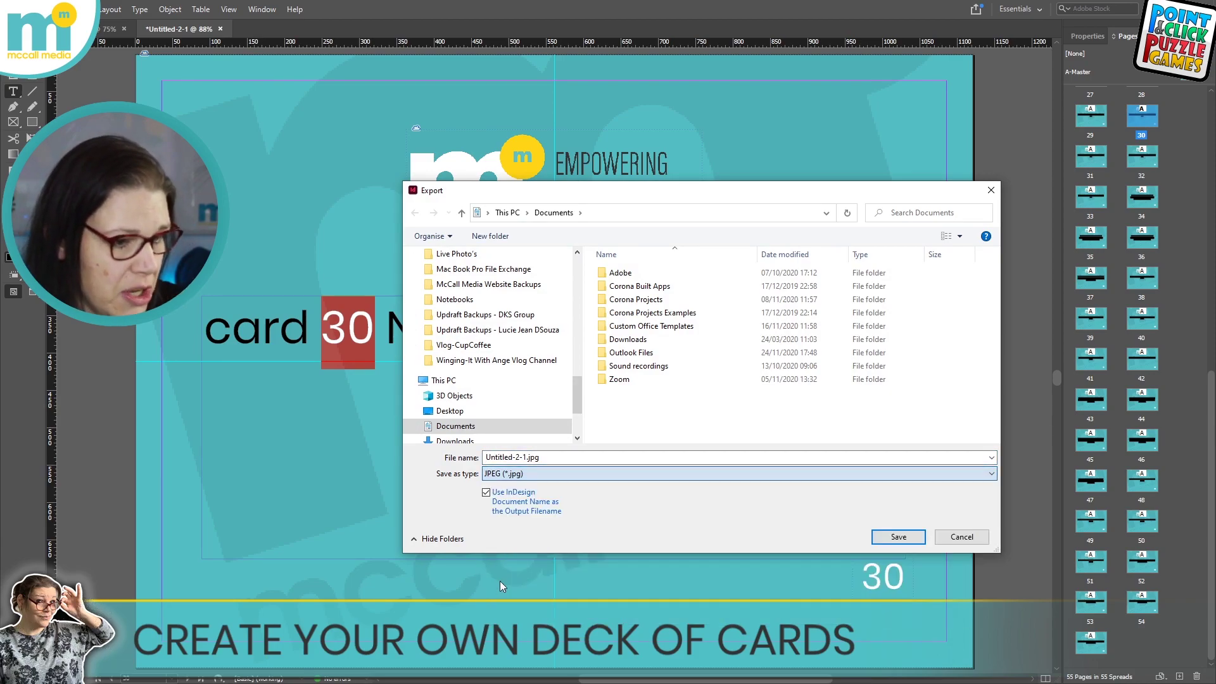
- Export all pages as Untitled-2-1.jpg into the "latin text individual cards" folder, at maximum quality, 300 ppi and CMYK
scroll(482, 291, up, 3)
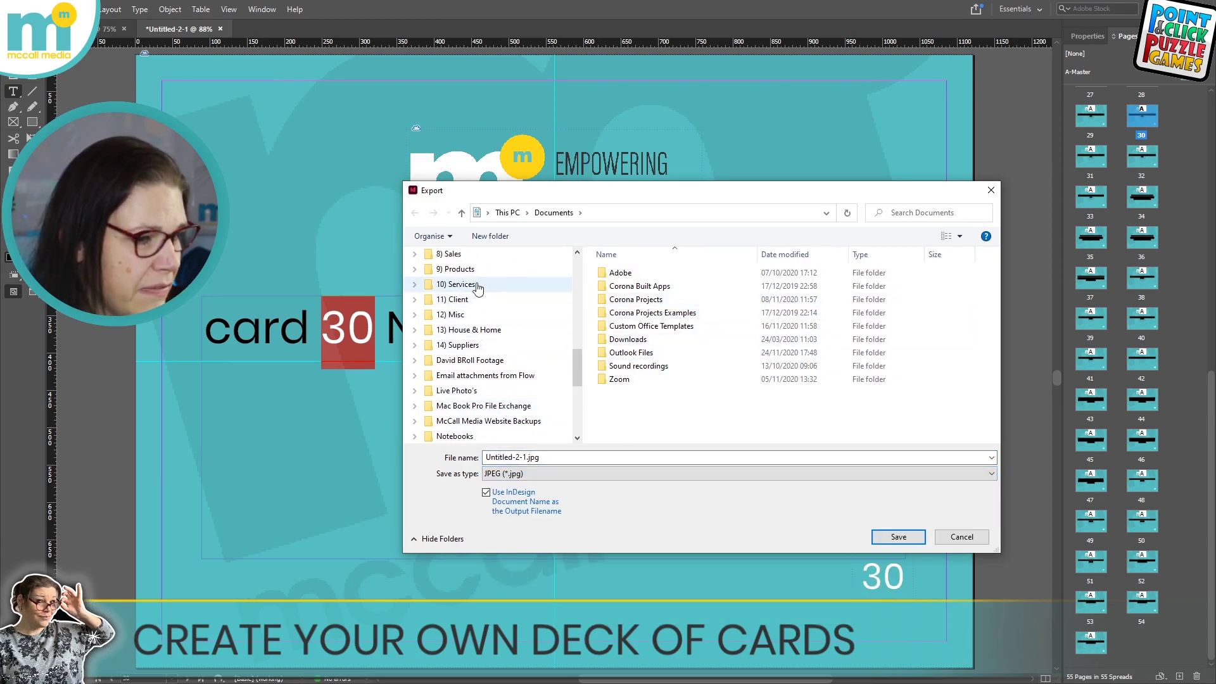
click(459, 269)
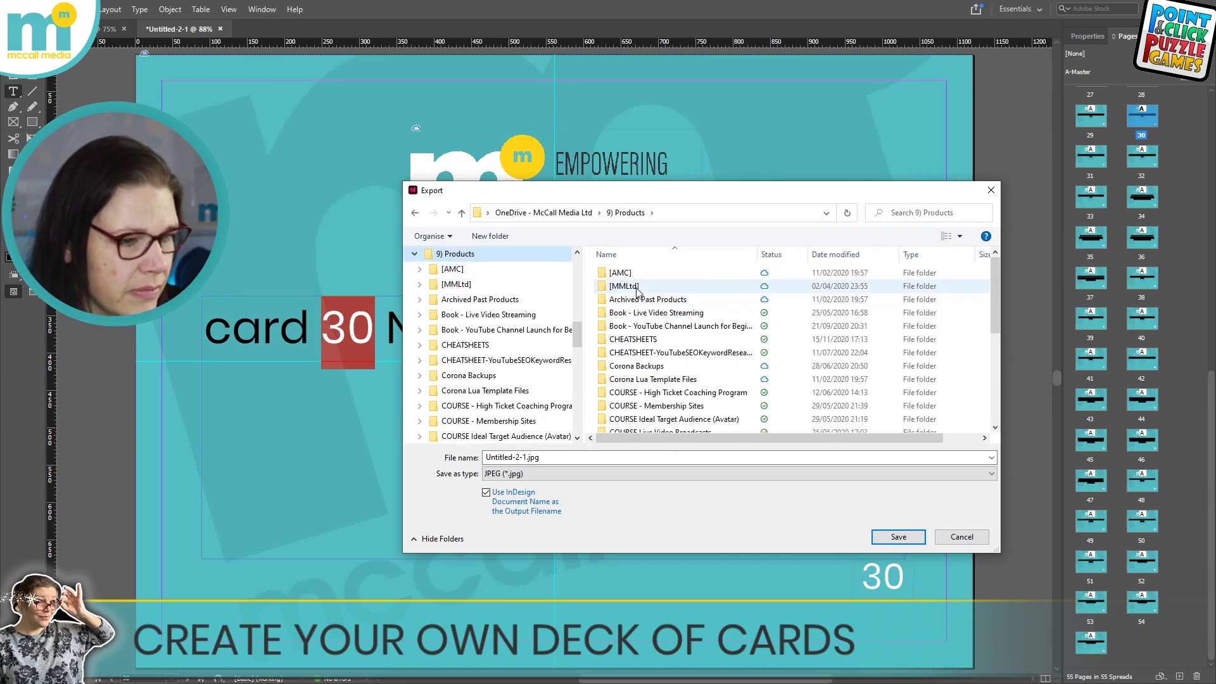
scroll(636, 292, down, 5)
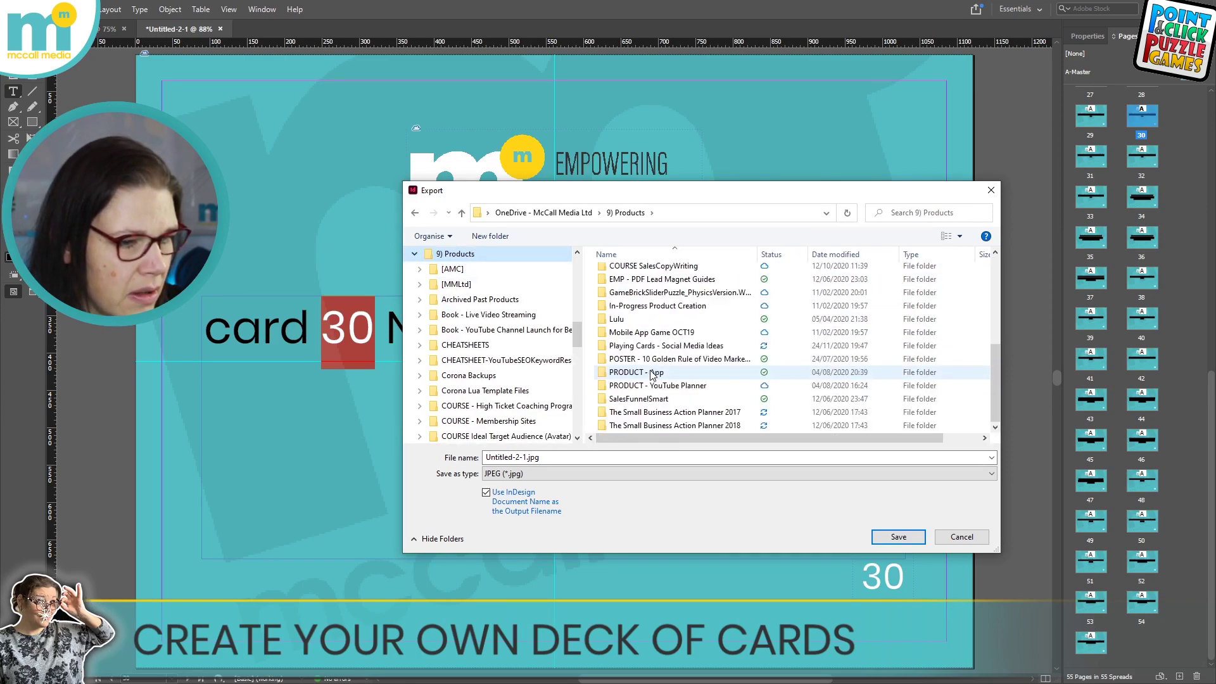
double_click(624, 345)
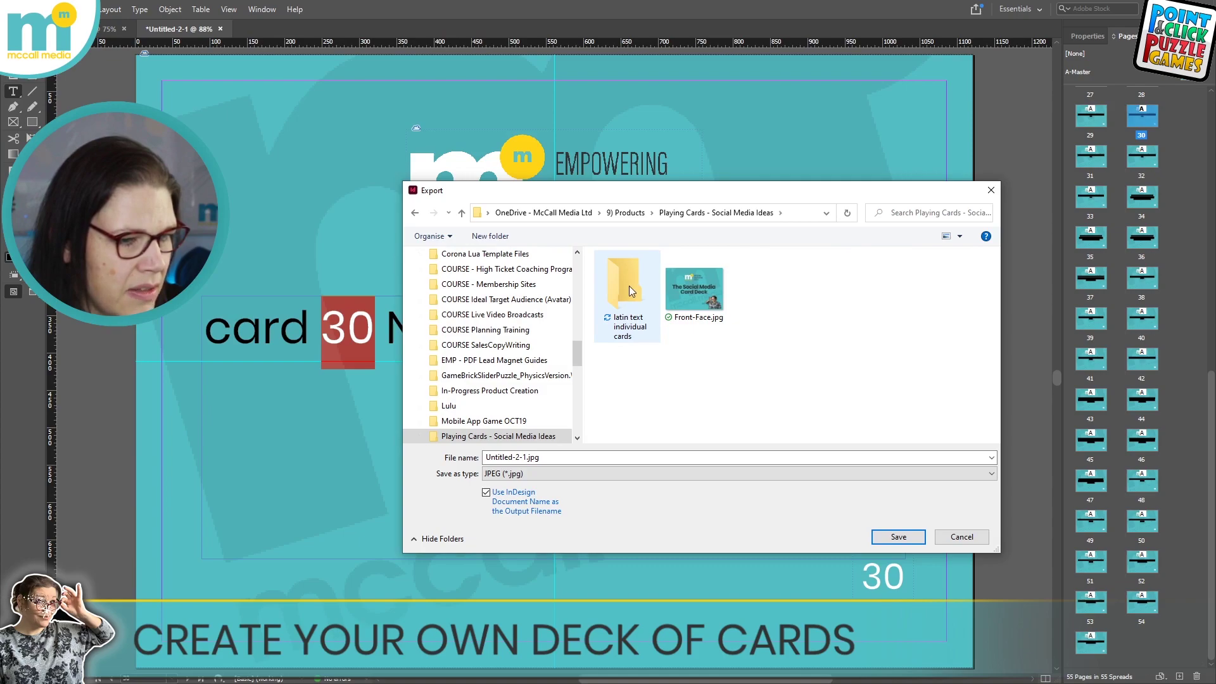
double_click(629, 286)
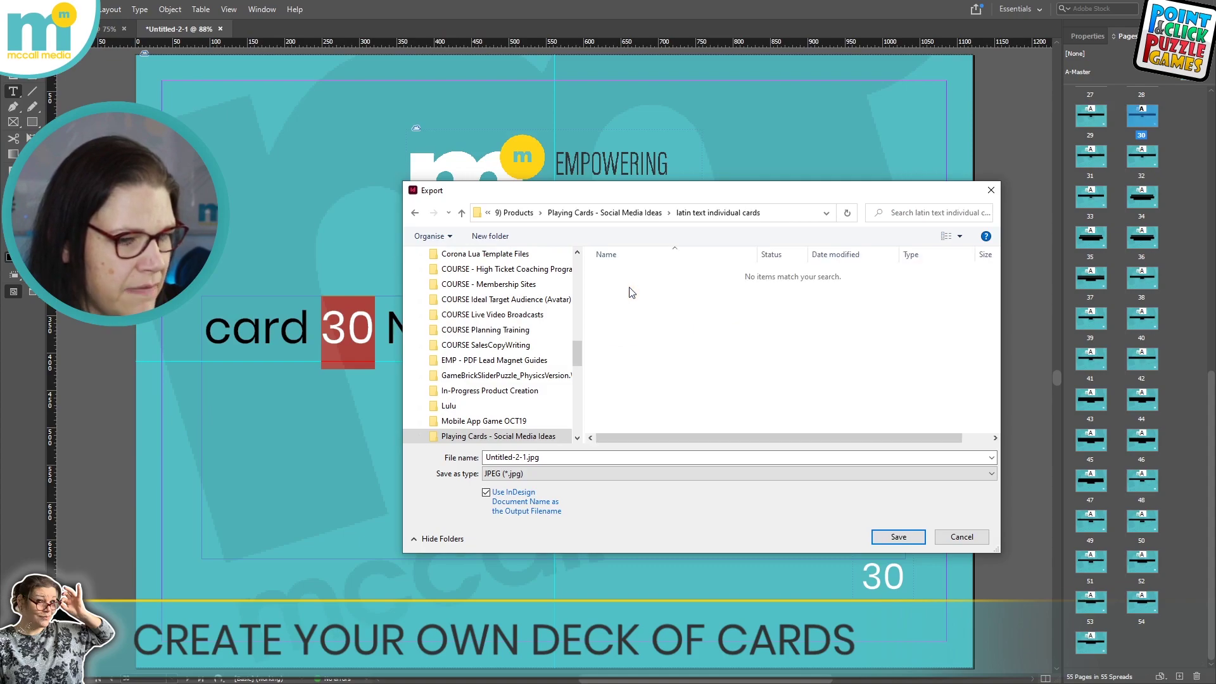
click(899, 537)
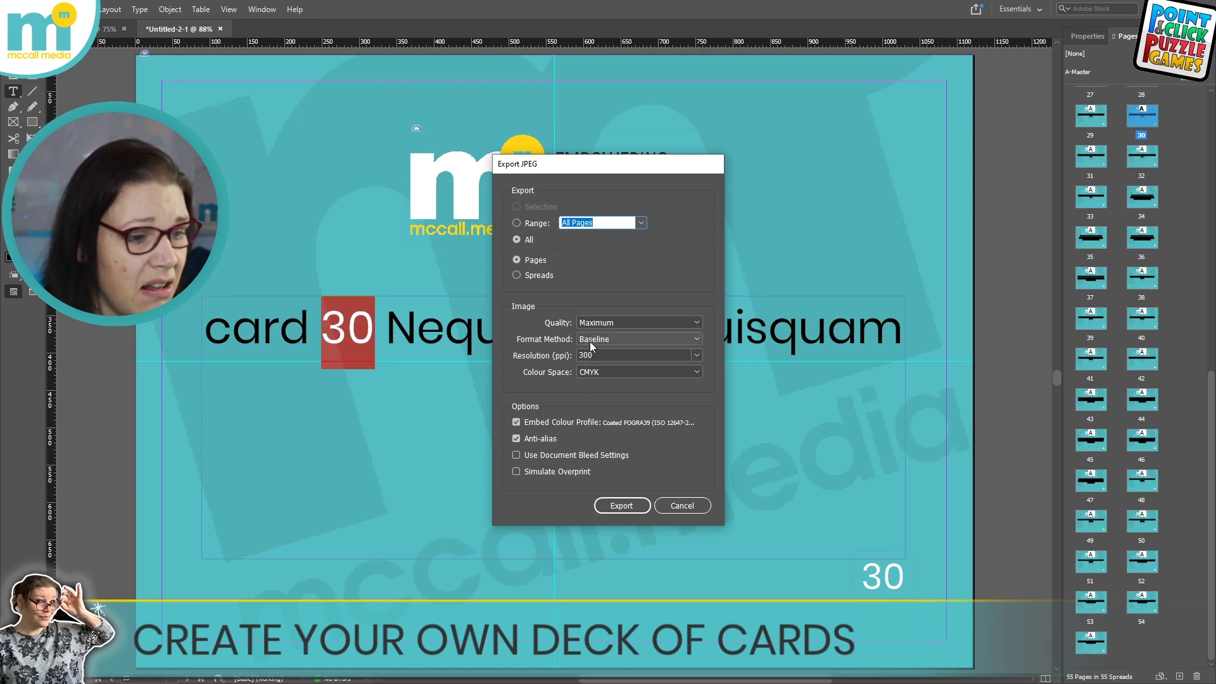
click(621, 506)
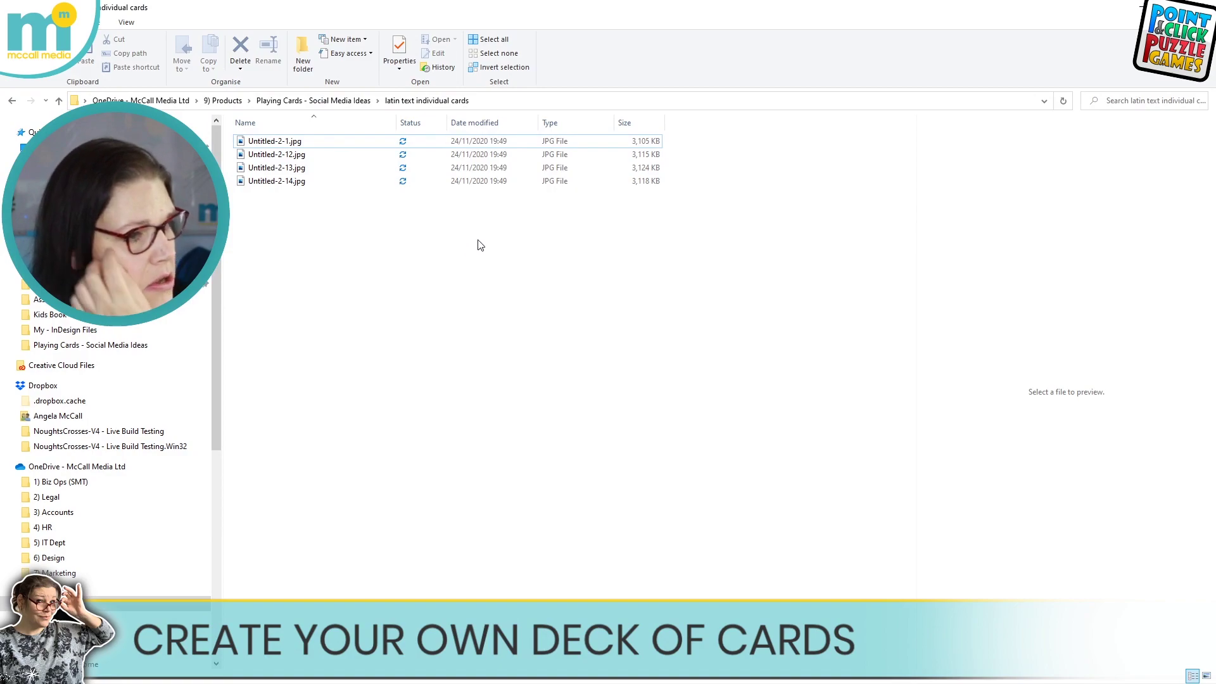
- Switch to File Explorer and display the exported card images in the "latin text individual cards" folder as large icons
right_click(509, 241)
mouse_move(481, 247)
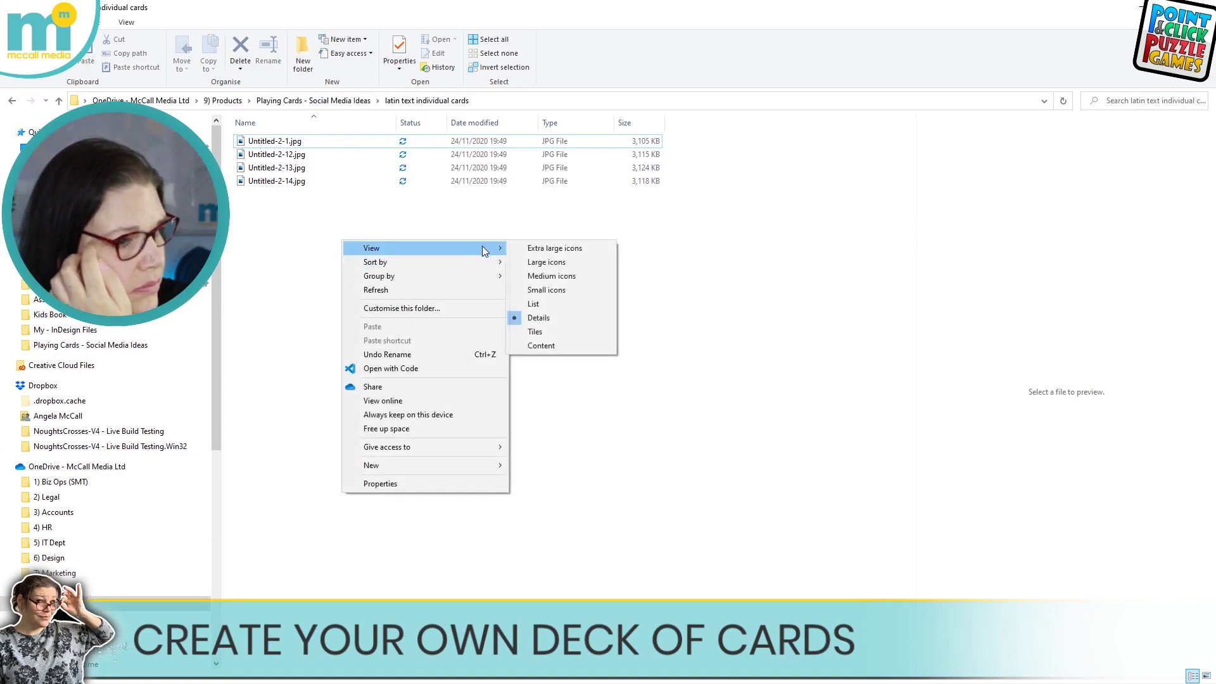
click(572, 261)
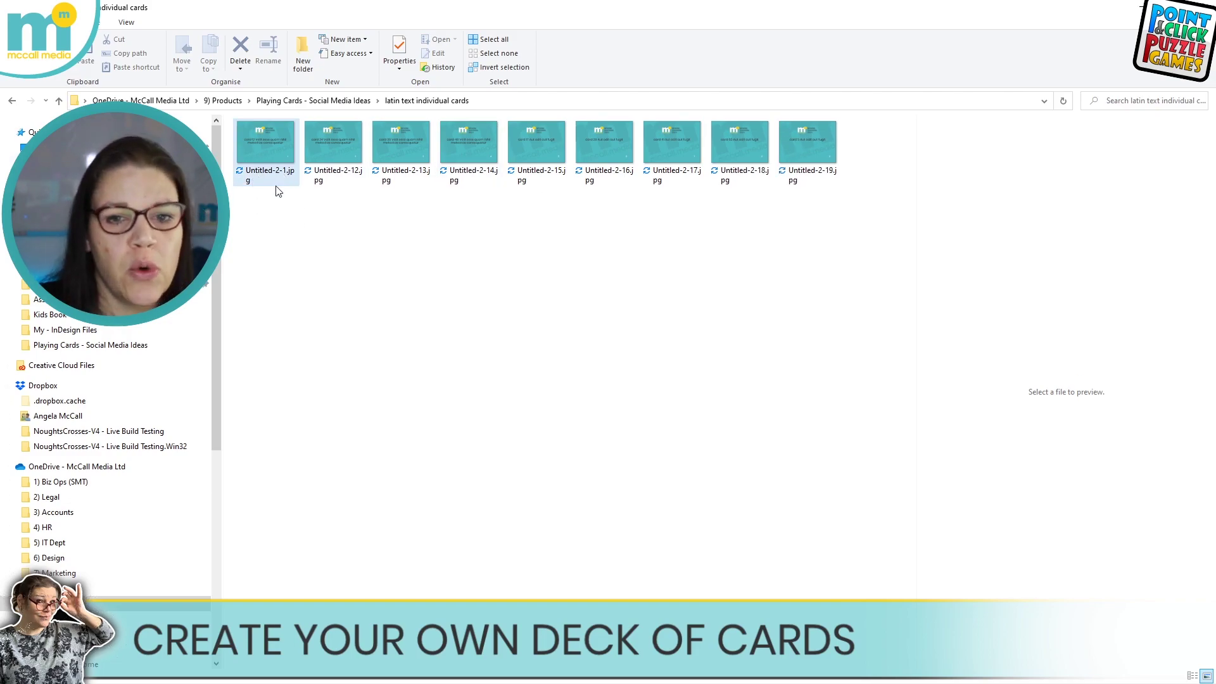
- Preview individual exported card images in the "latin text individual cards" folder, including Untitled-2-125.jpg
mouse_move(276, 191)
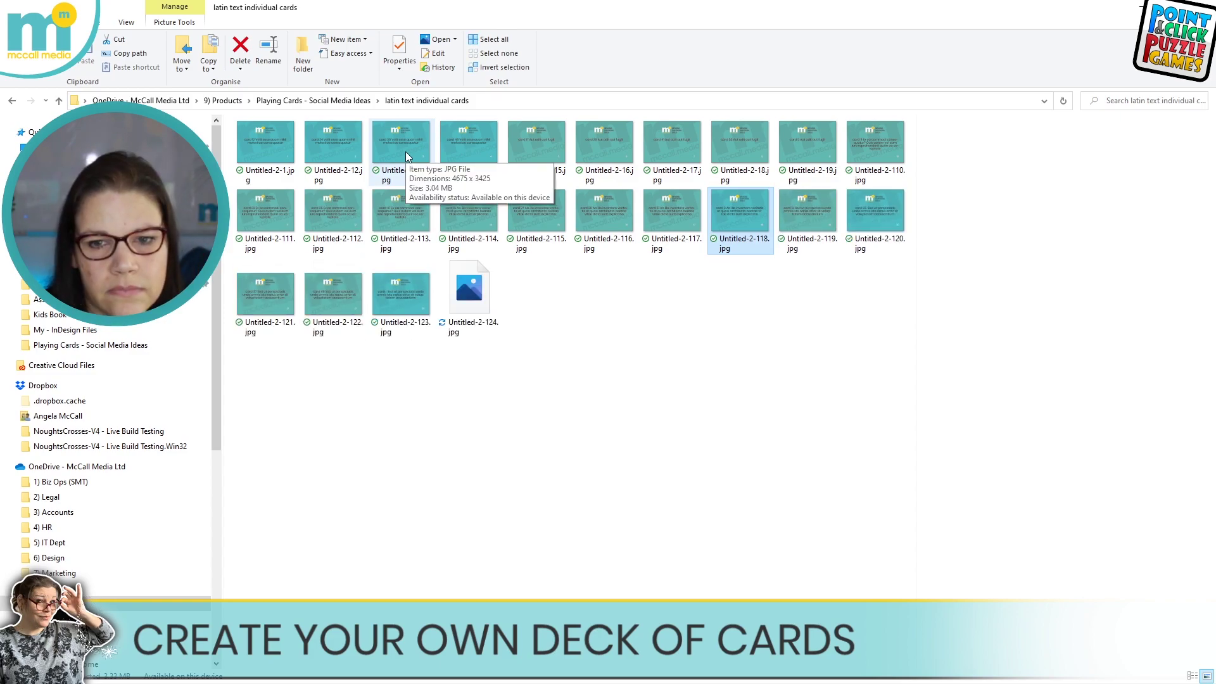
click(809, 410)
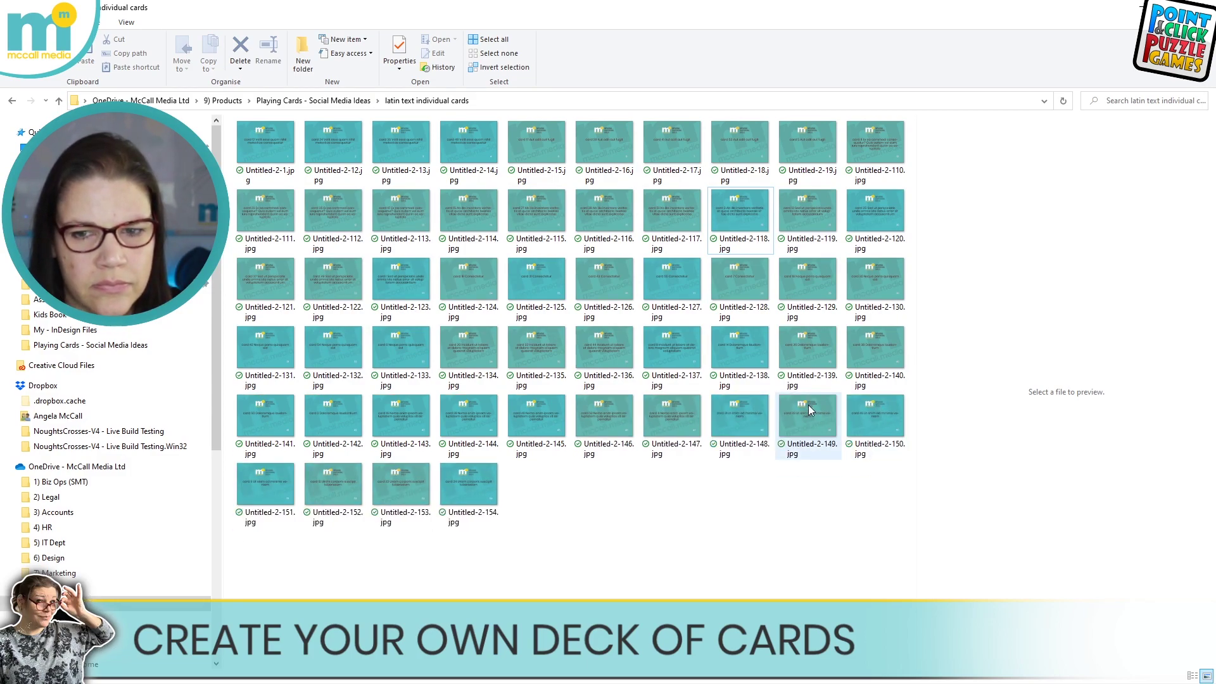
key(Right)
click(546, 287)
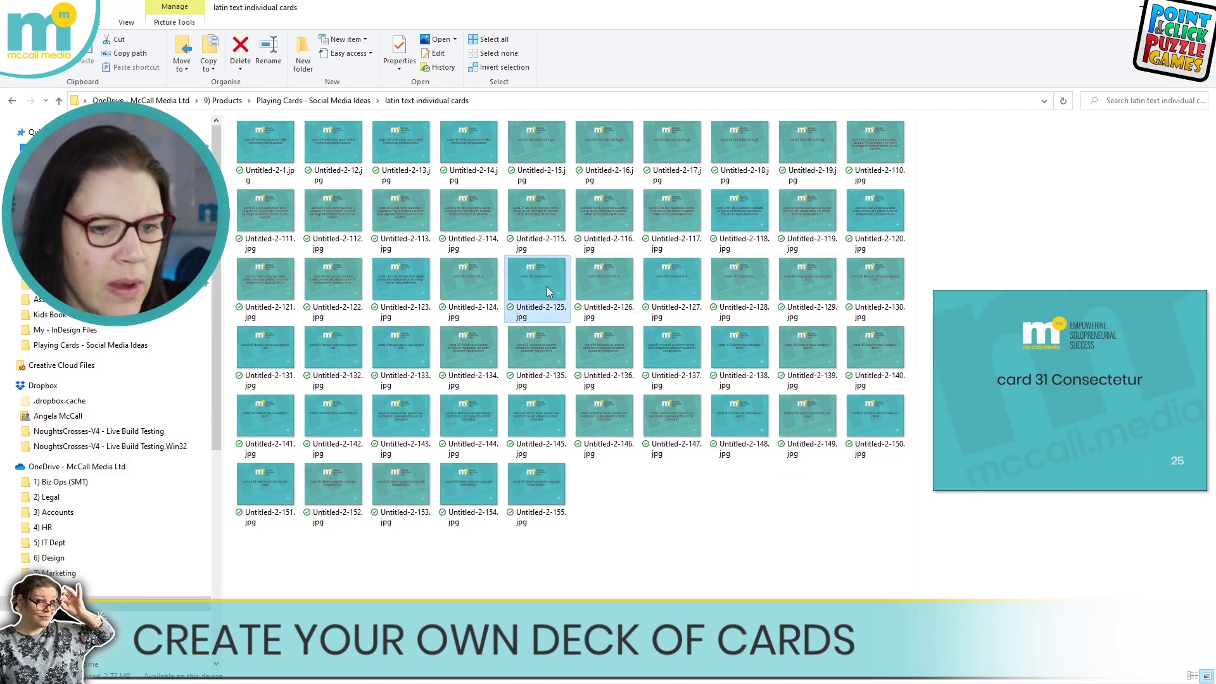
click(605, 354)
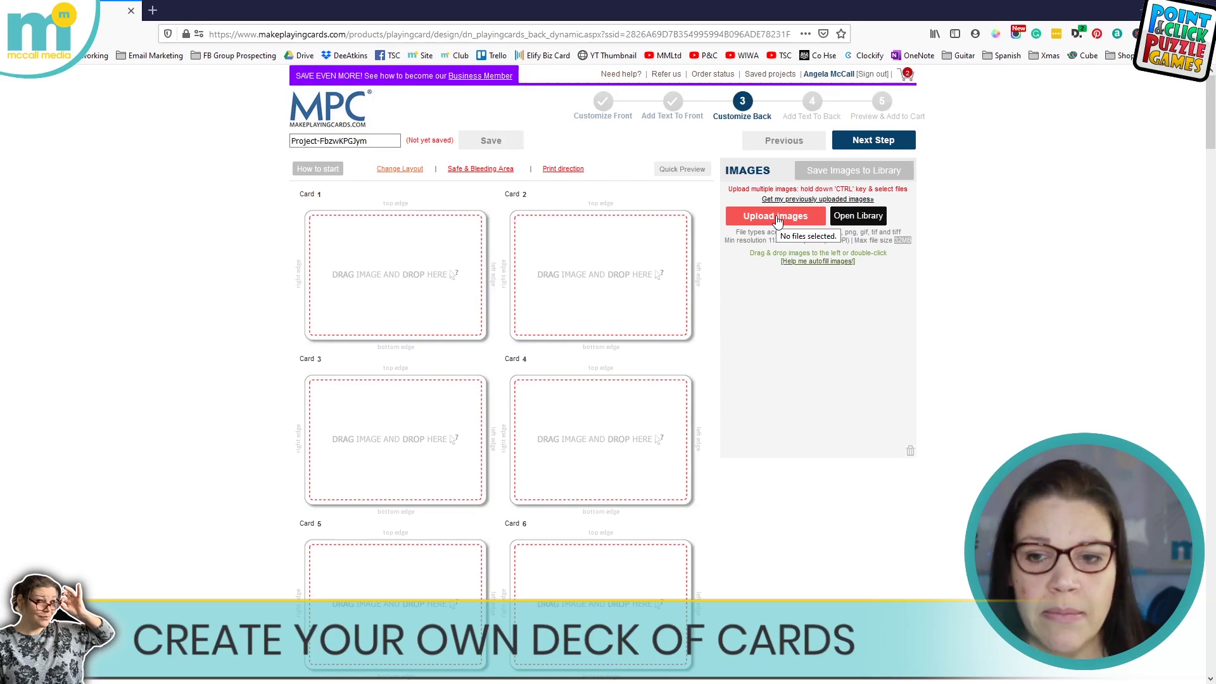
- On the MakePlayingCards Customize Back page, upload all card images from Untitled-2-1.jpg to Untitled-2-155.jpg in the "latin text individual cards" folder
click(777, 219)
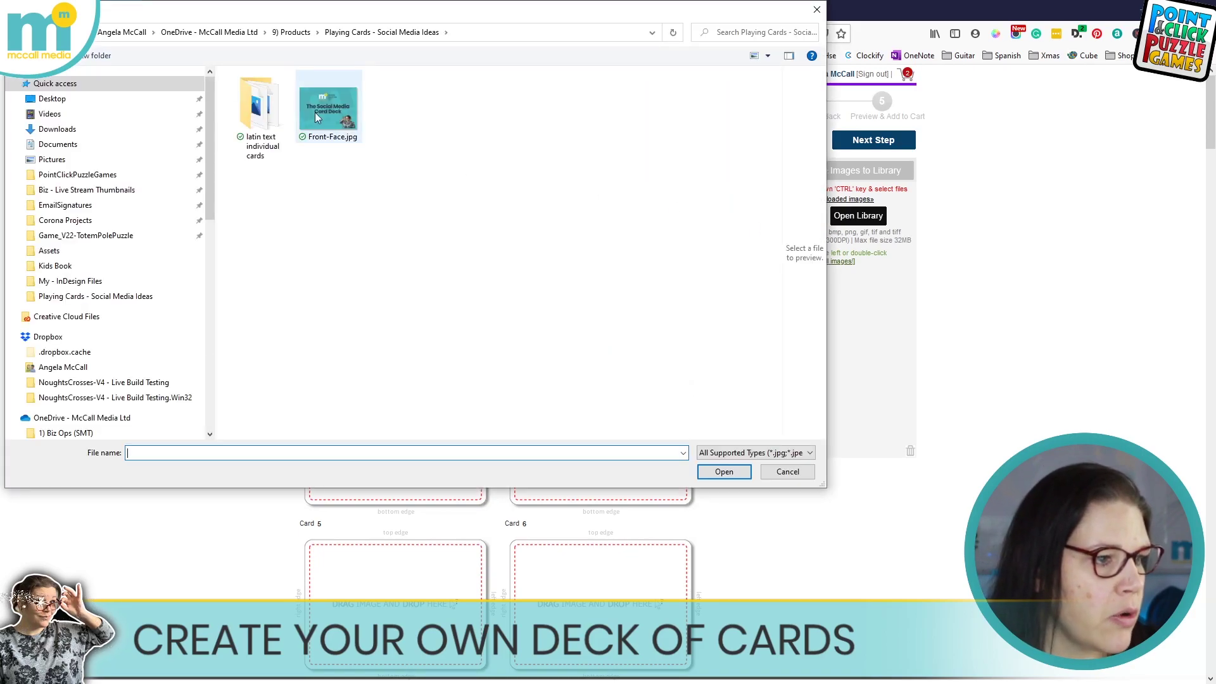
double_click(273, 108)
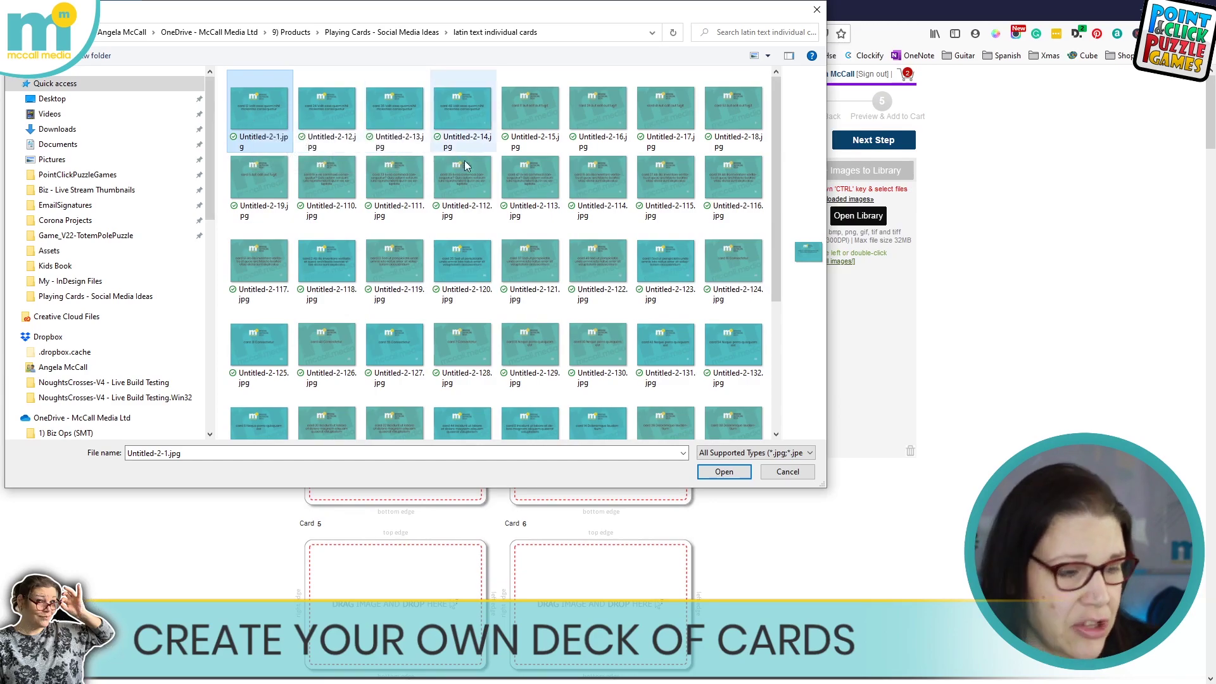
scroll(665, 266, down, 3)
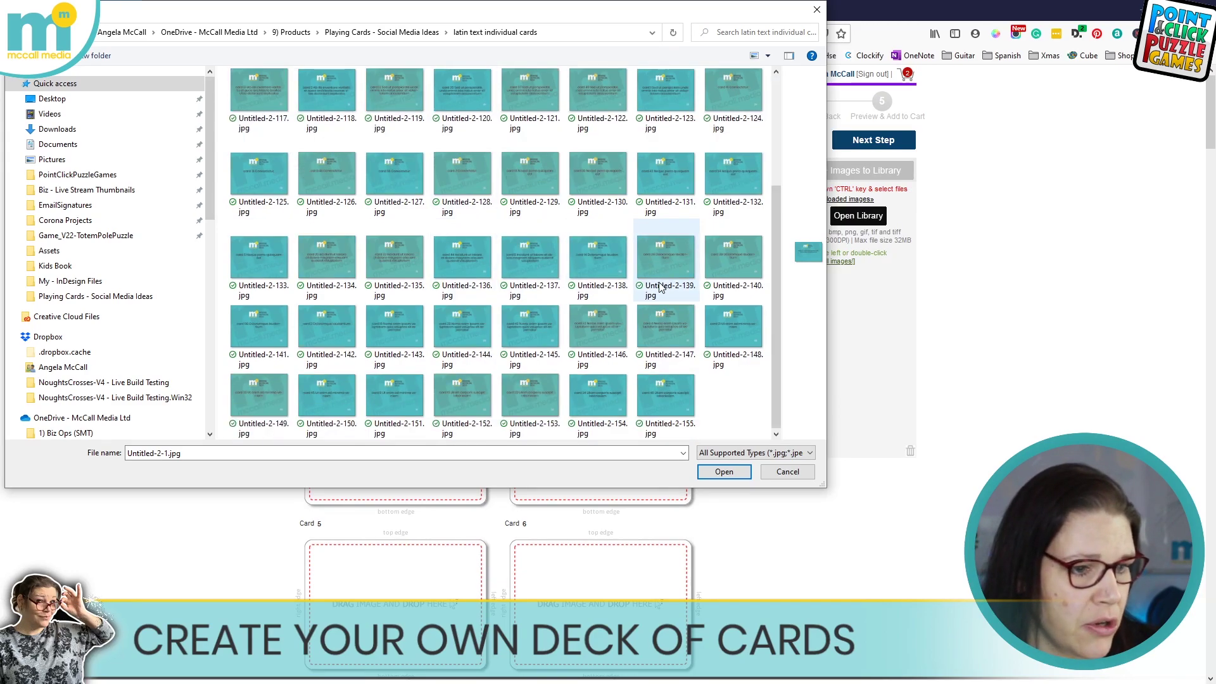
shift+click(680, 402)
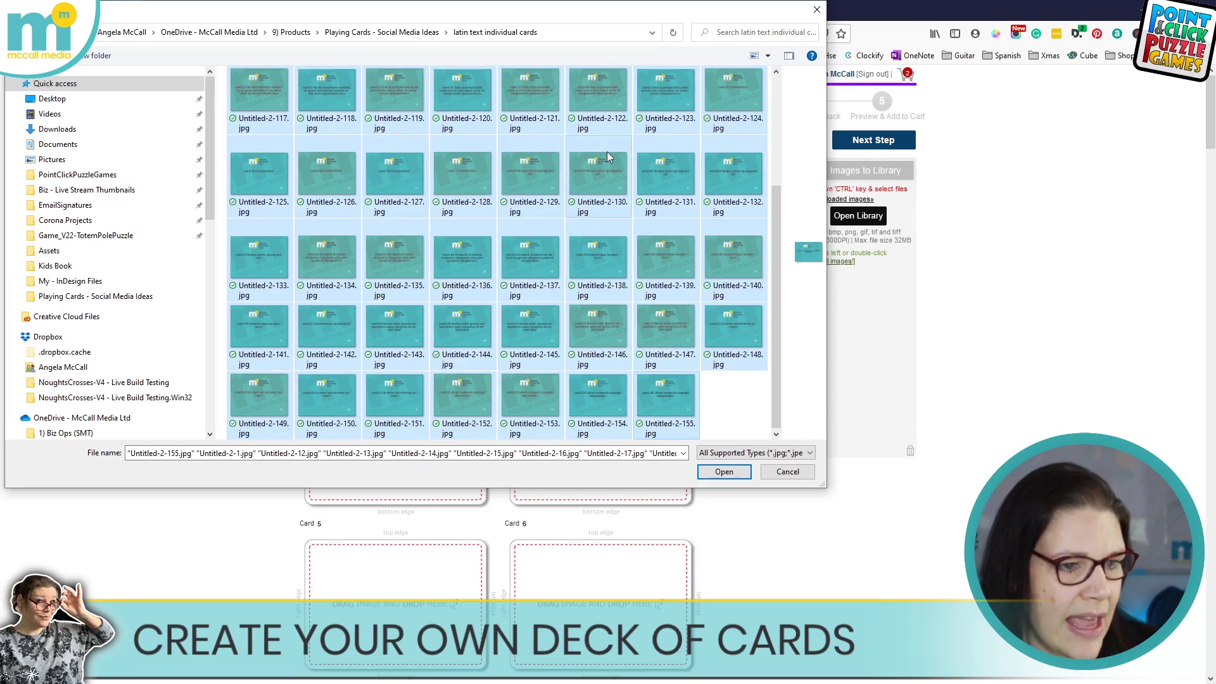
click(729, 474)
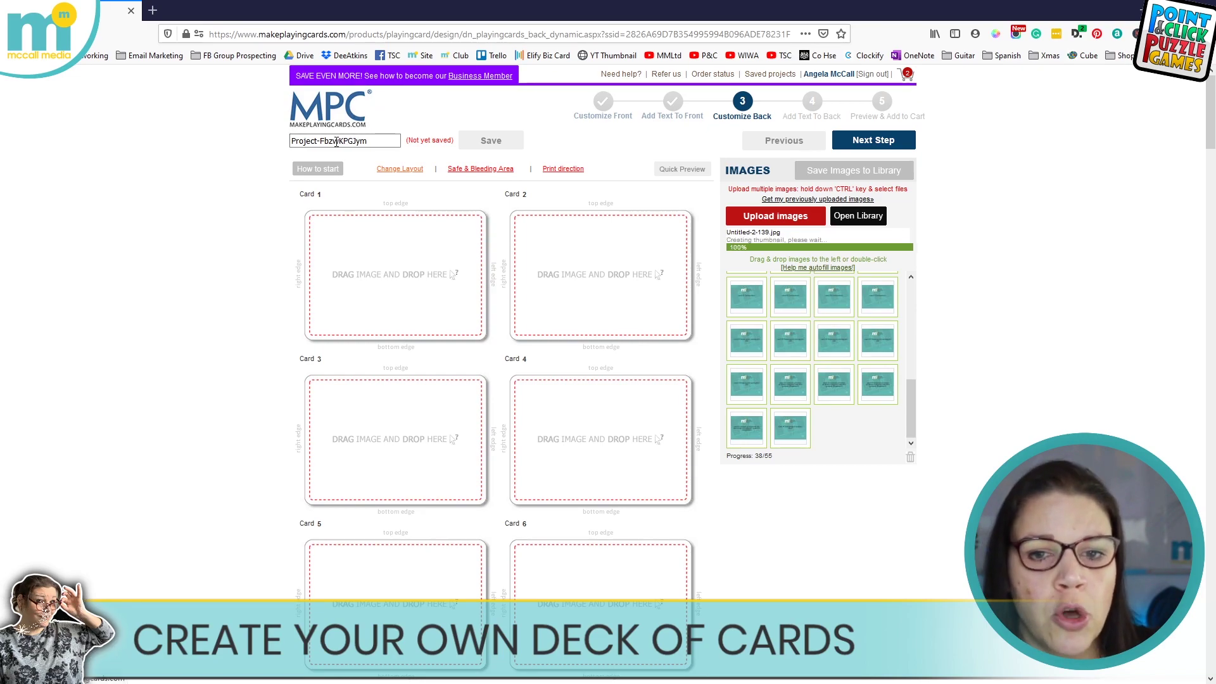
mouse_move(318, 175)
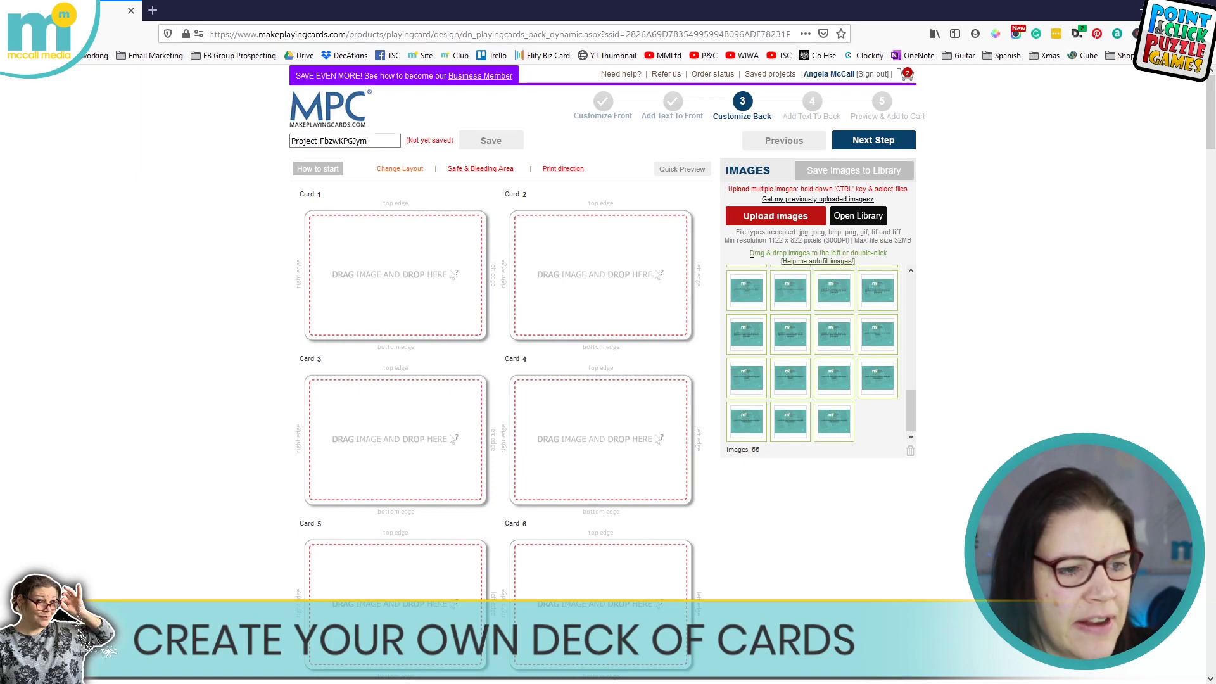
- Place the first four uploaded images, in order, on the backs of cards 1 to 4
drag(883, 251, 893, 257)
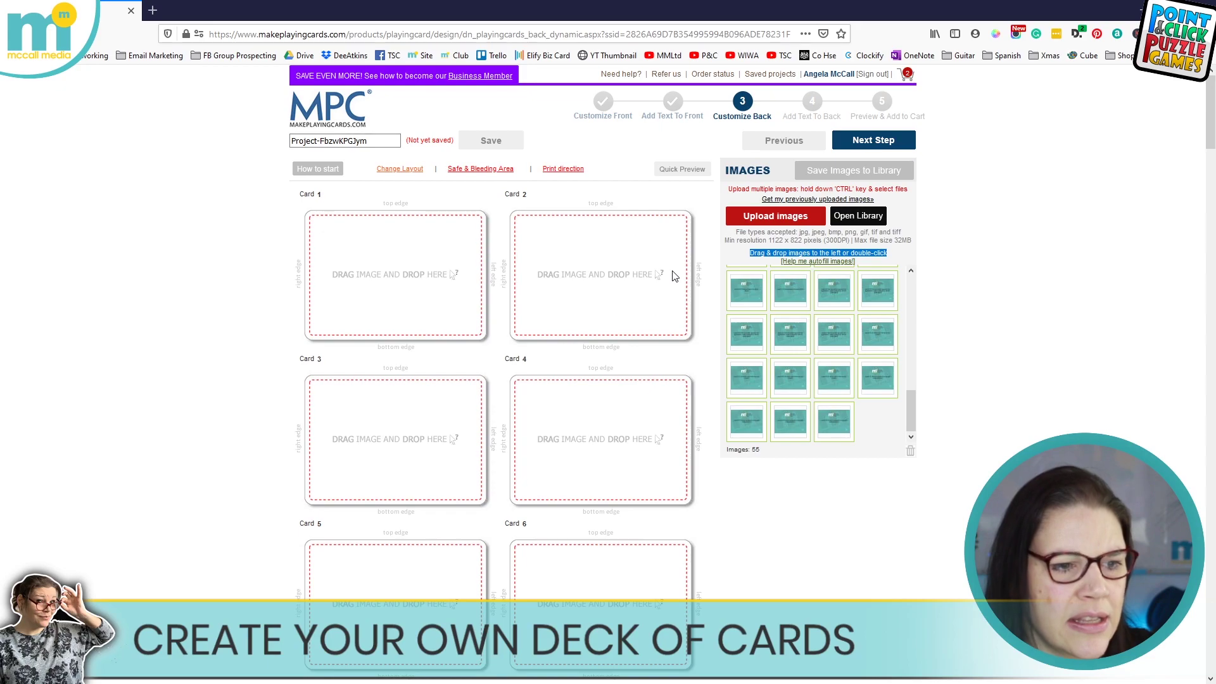
click(945, 260)
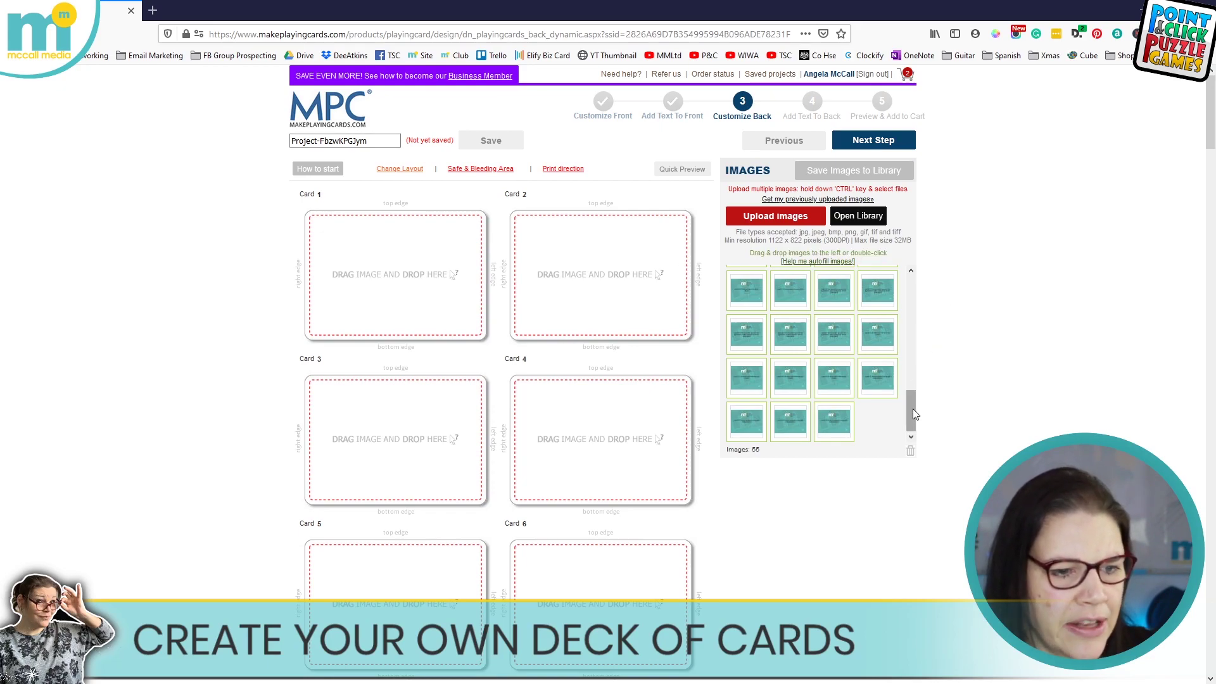
drag(913, 414, 914, 296)
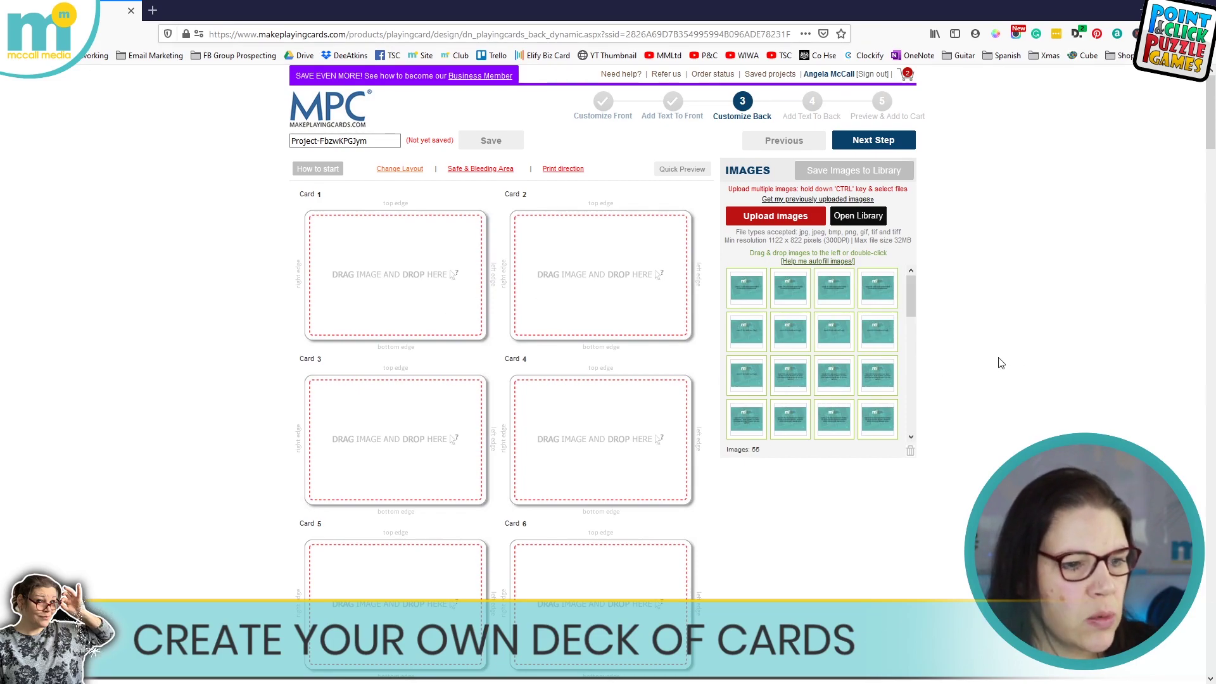
double_click(747, 289)
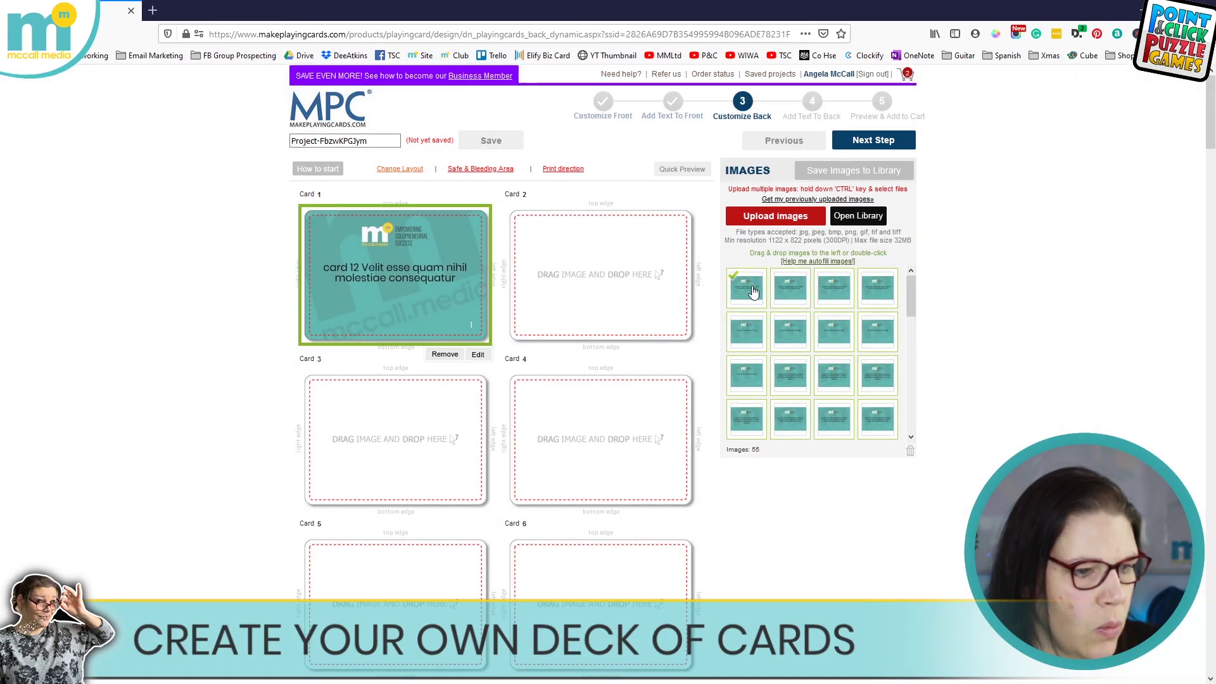
double_click(792, 286)
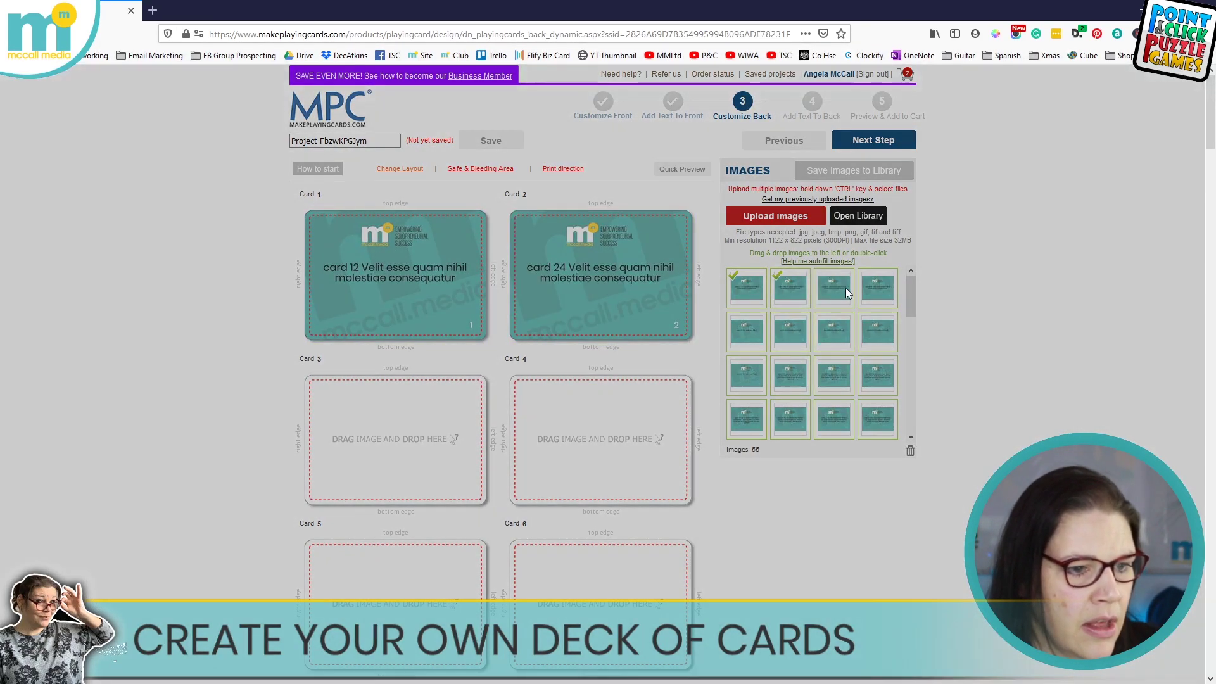
double_click(846, 288)
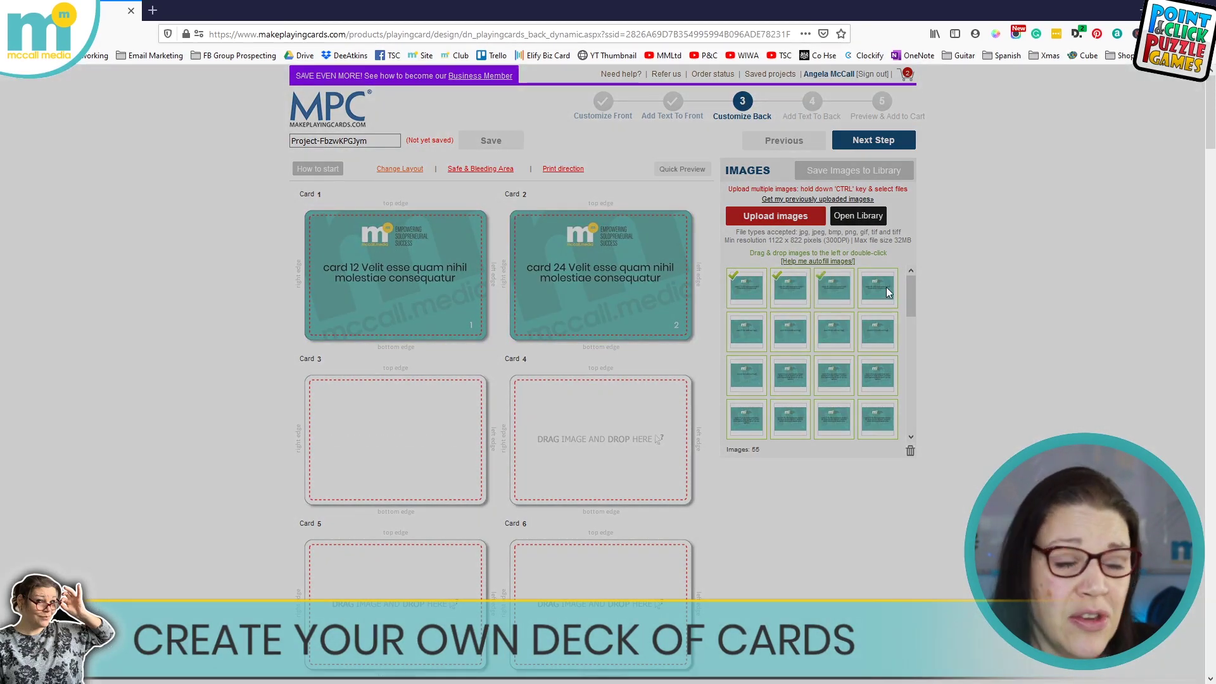
double_click(878, 288)
- Place the second row of uploaded images on cards 5 to 8, with the sixth image on card 5 and the fifth on card 6
click(746, 334)
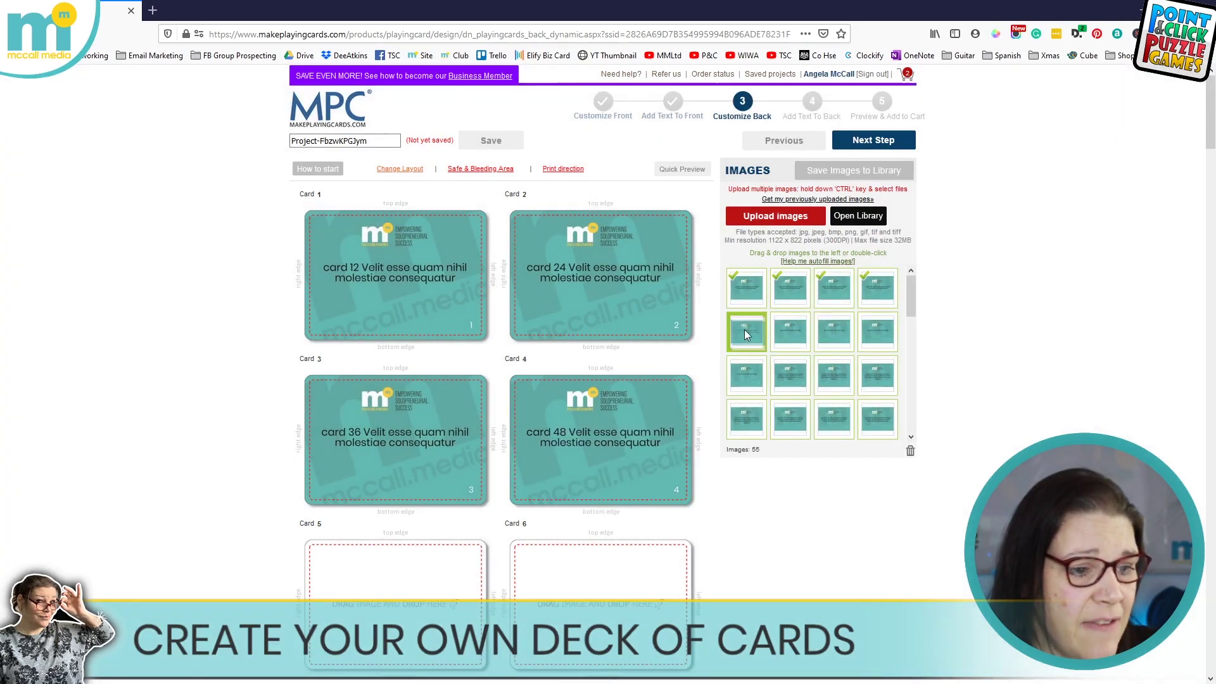
double_click(789, 330)
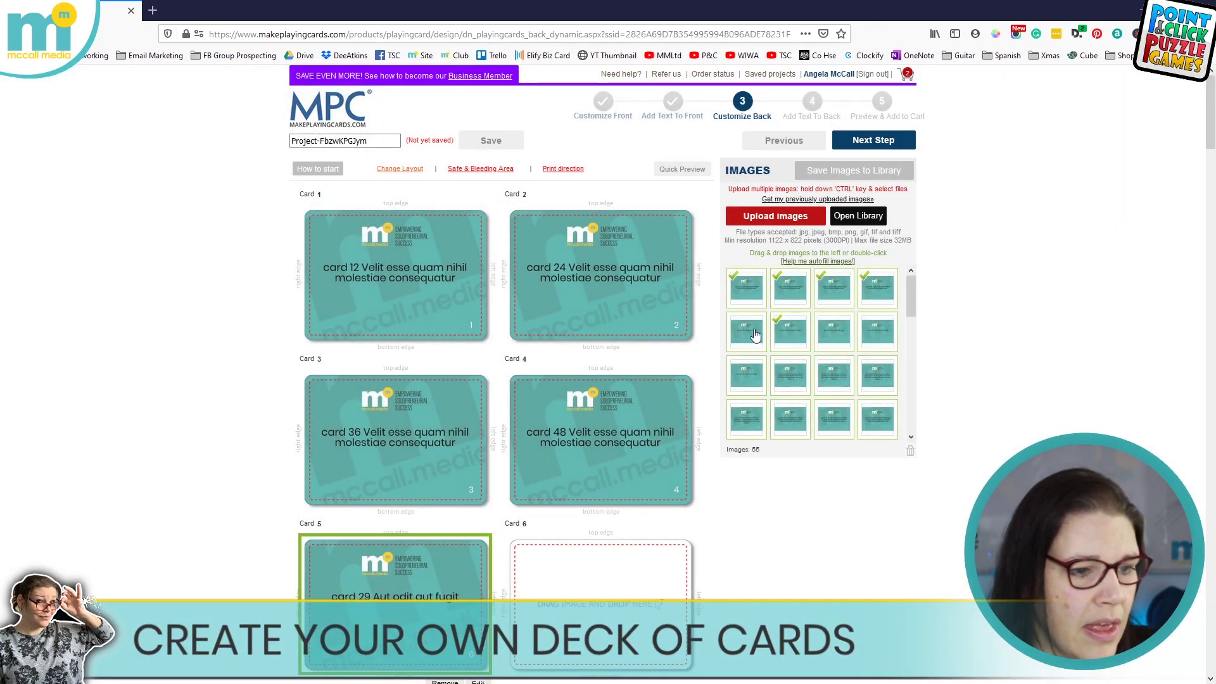
double_click(748, 332)
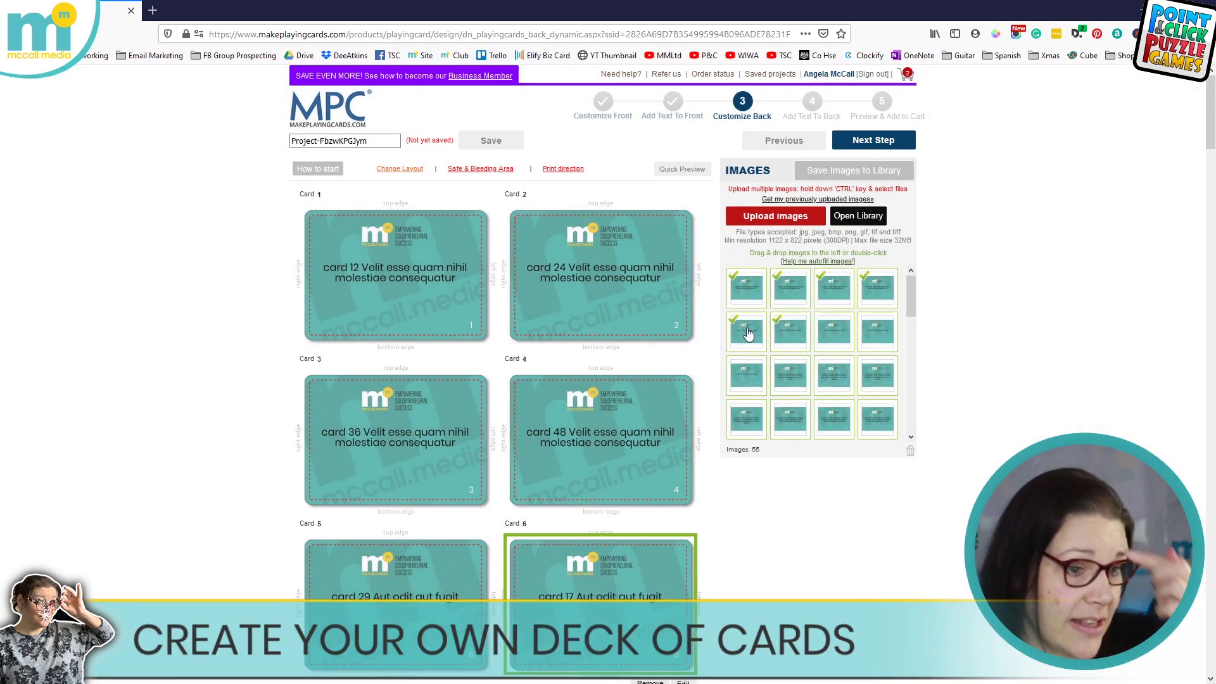
double_click(829, 331)
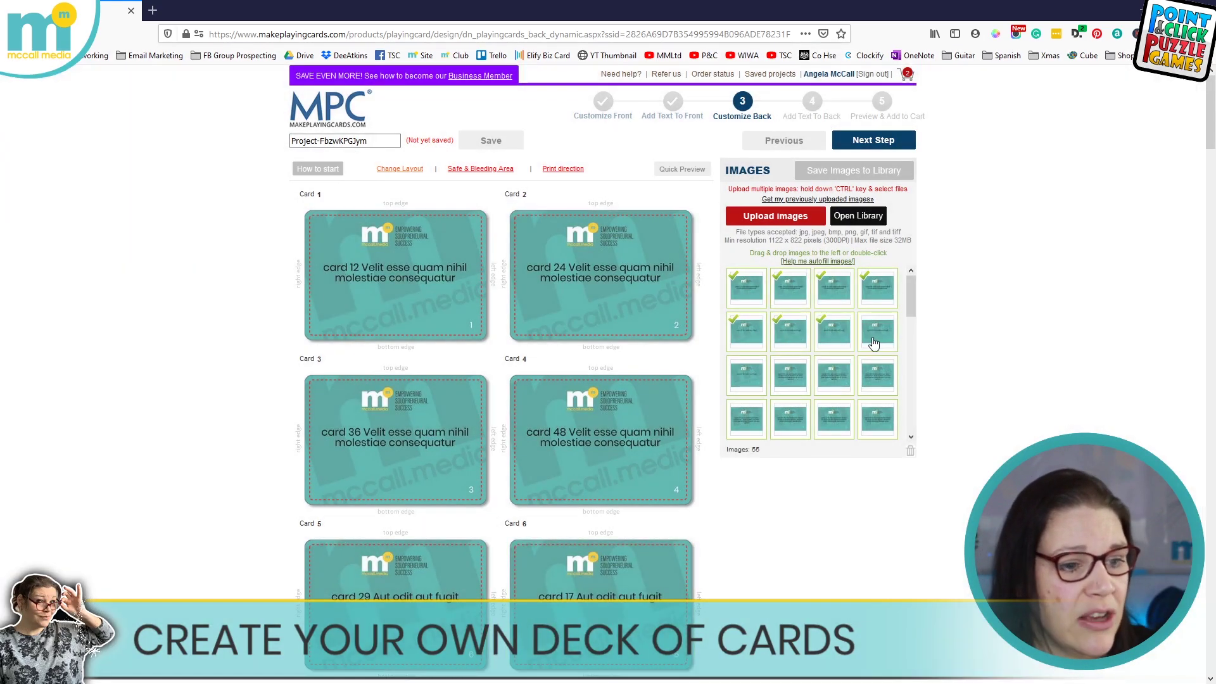
double_click(874, 343)
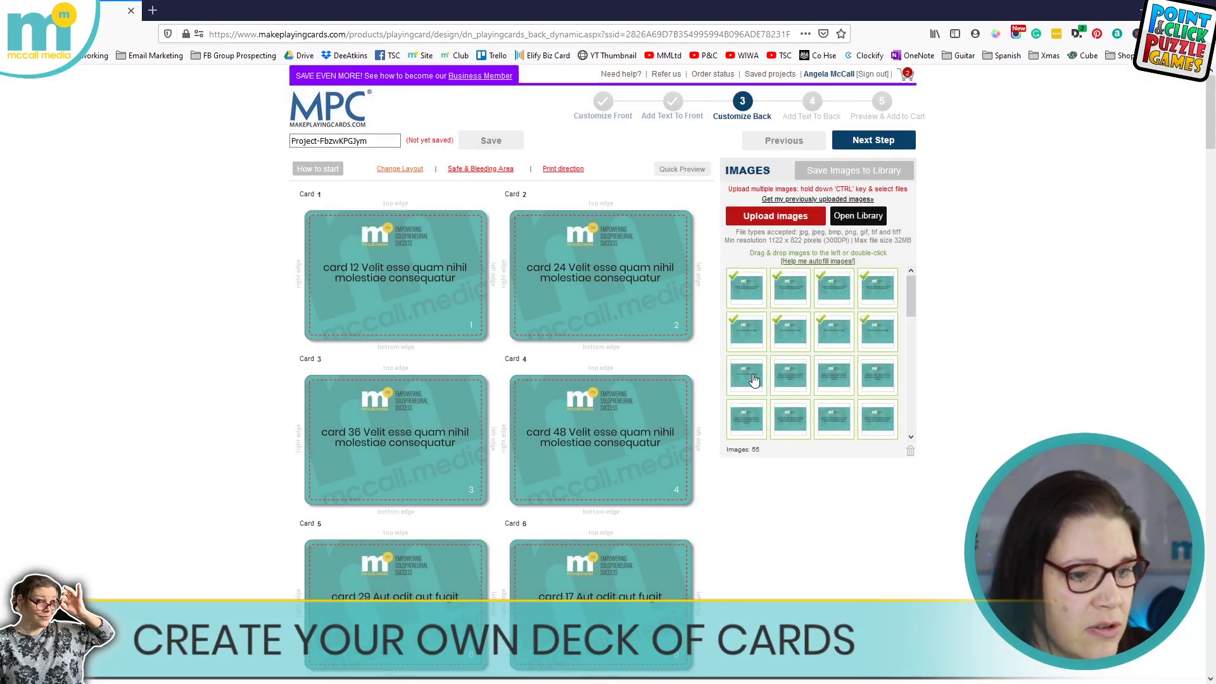
- Fill the next empty card backs, from card 9 onward, with the third and fourth rows of uploaded images in order
double_click(754, 379)
double_click(795, 375)
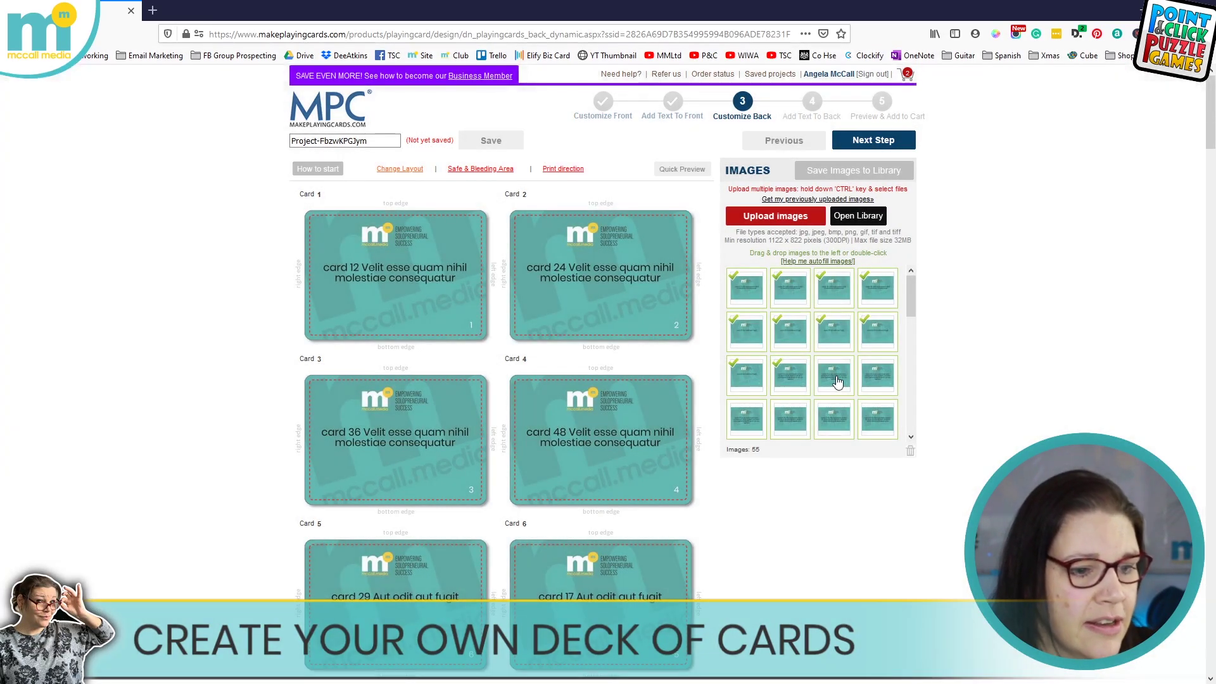
double_click(836, 375)
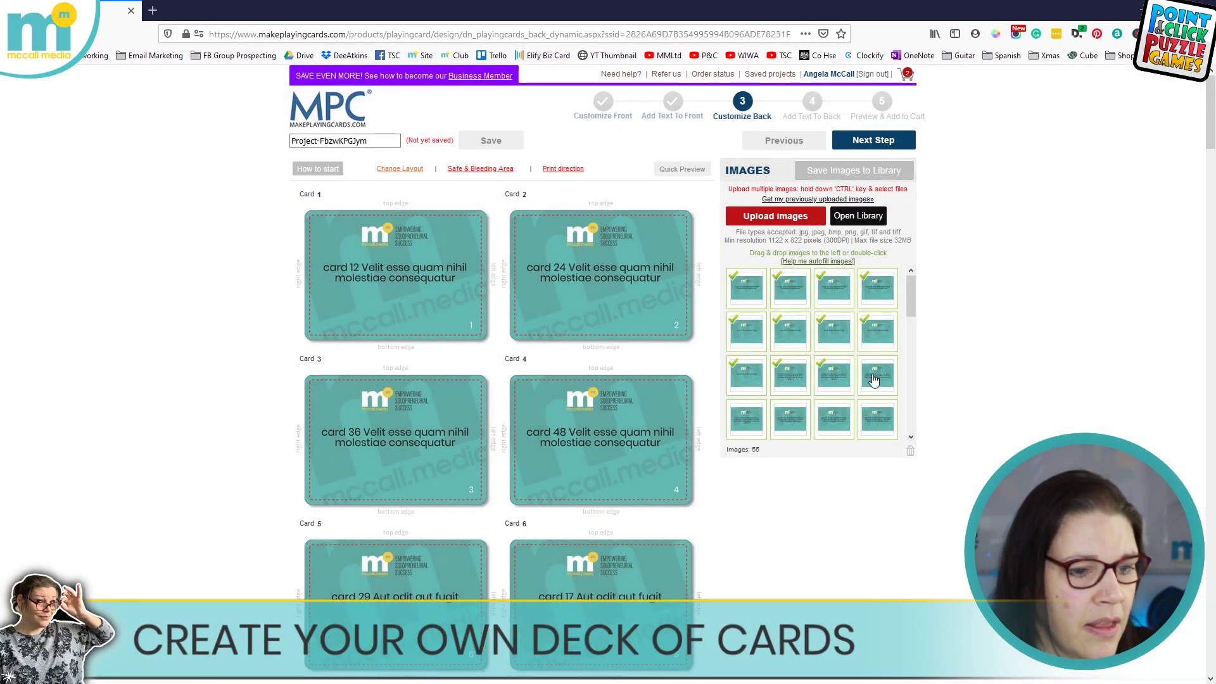
double_click(874, 379)
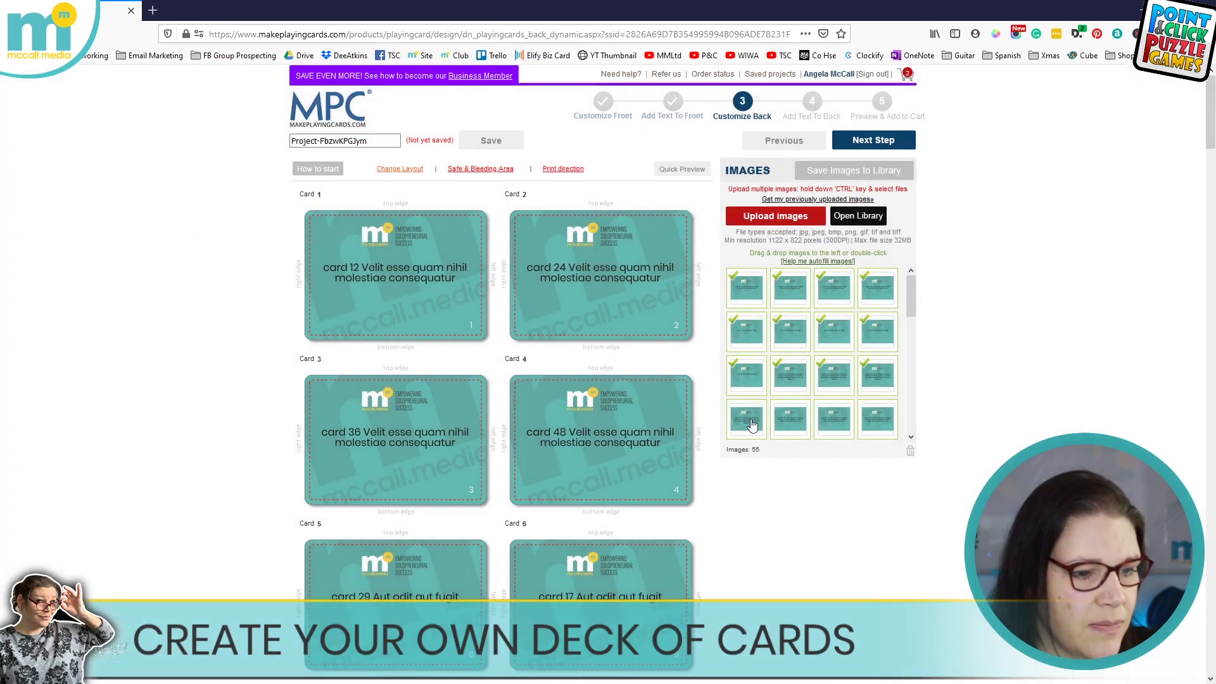
double_click(751, 420)
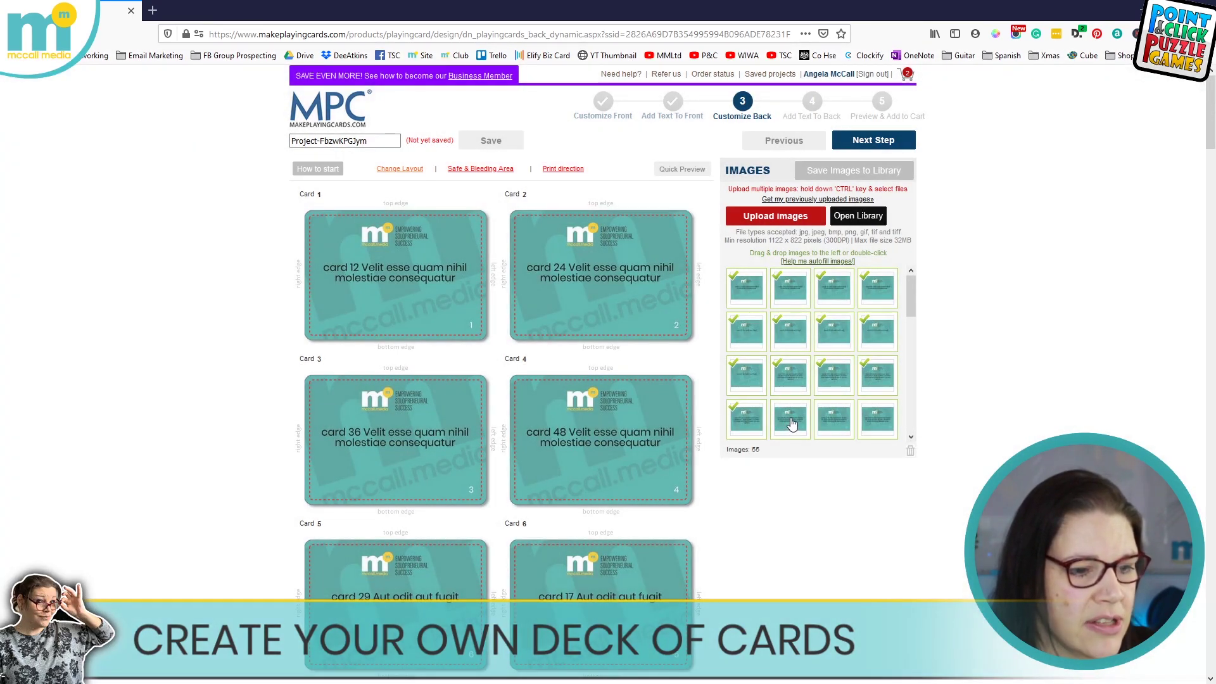
double_click(795, 421)
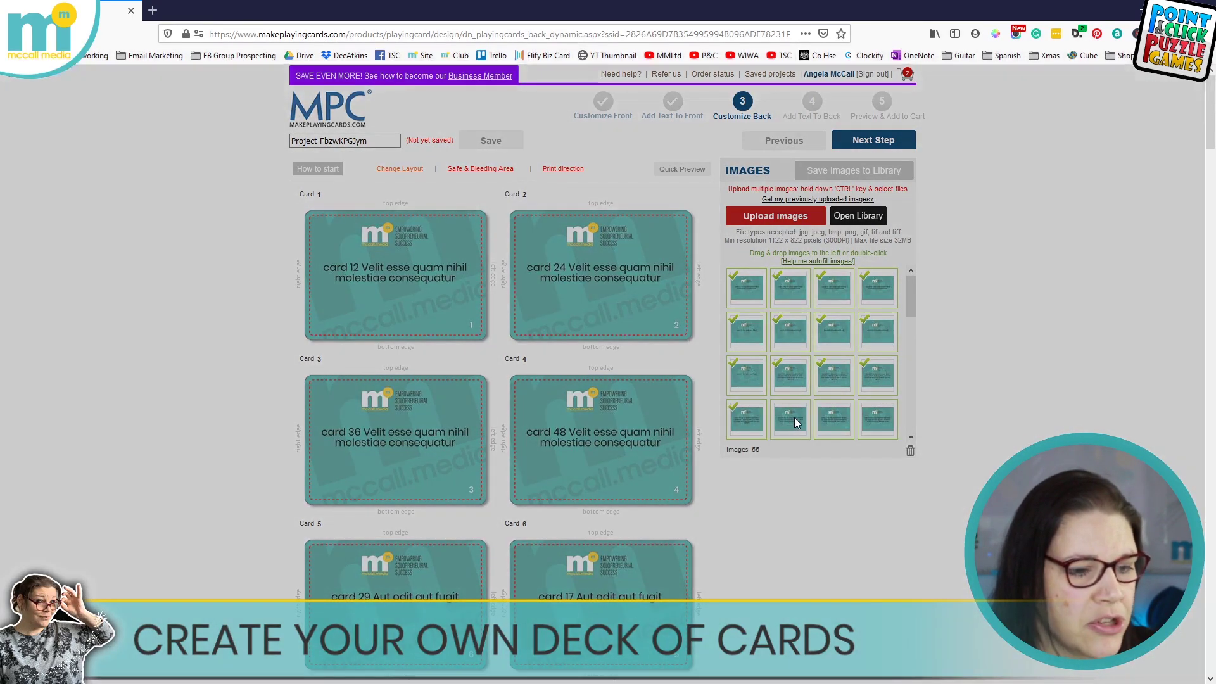
double_click(833, 426)
double_click(873, 420)
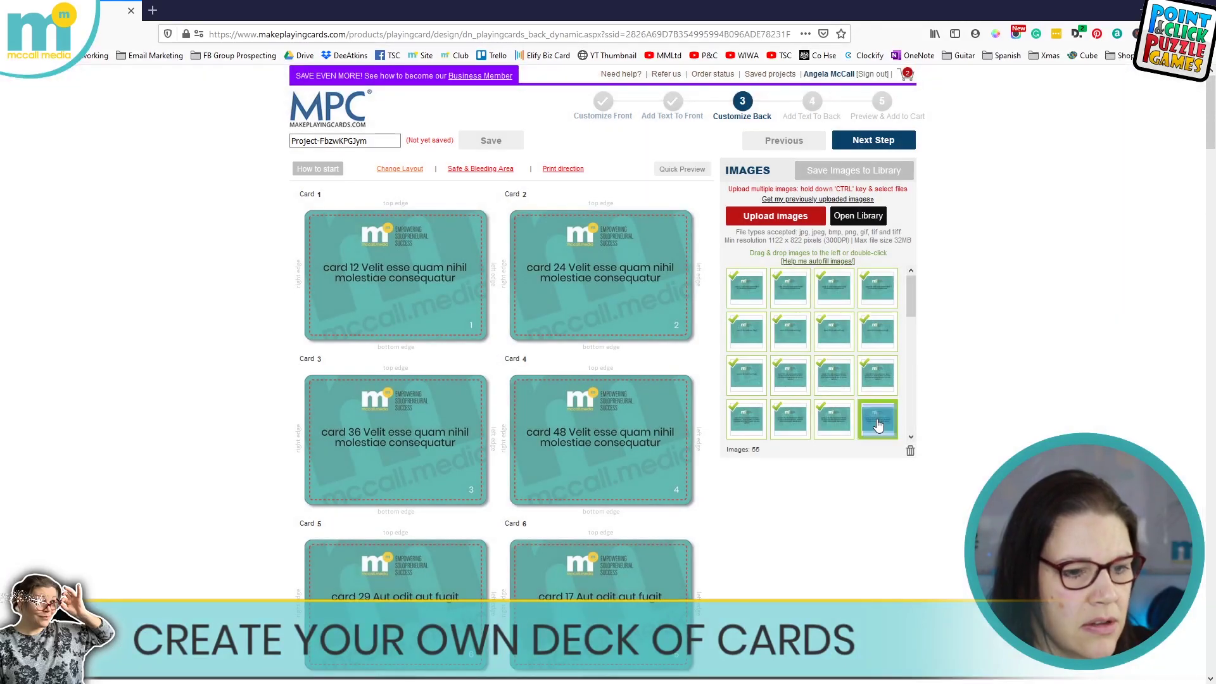
- Place the last four uploaded images, in order, on the backs of cards 51 to 54
scroll(911, 299, down, 5)
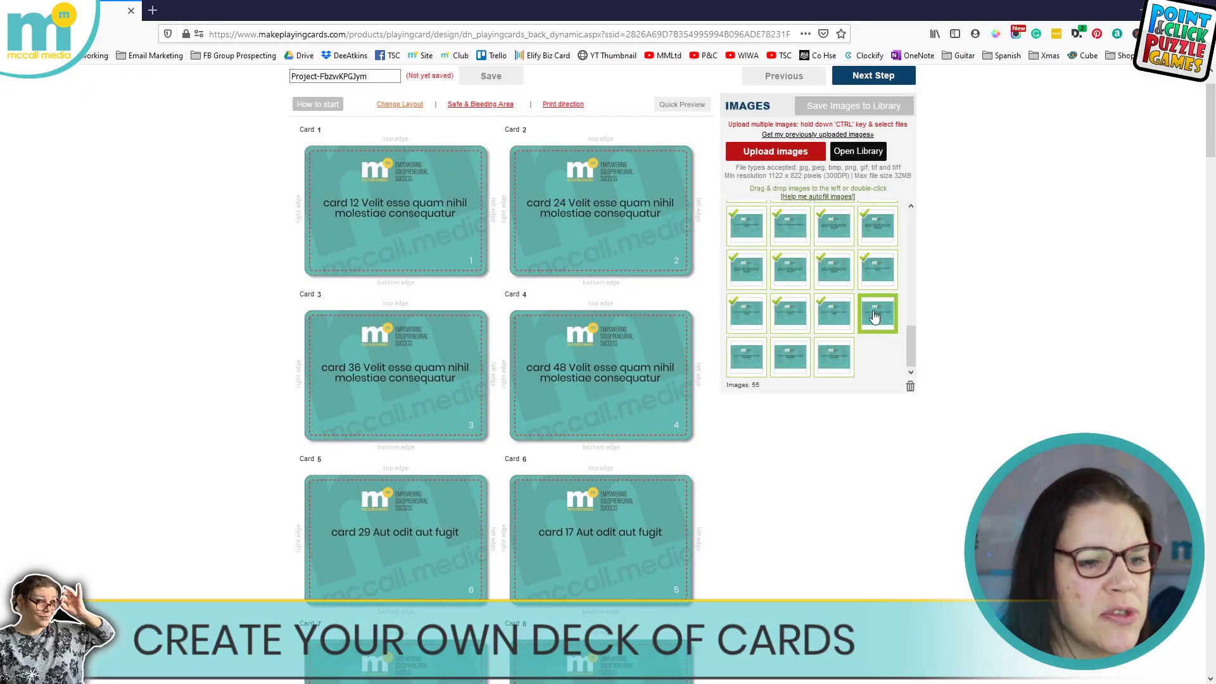
double_click(874, 314)
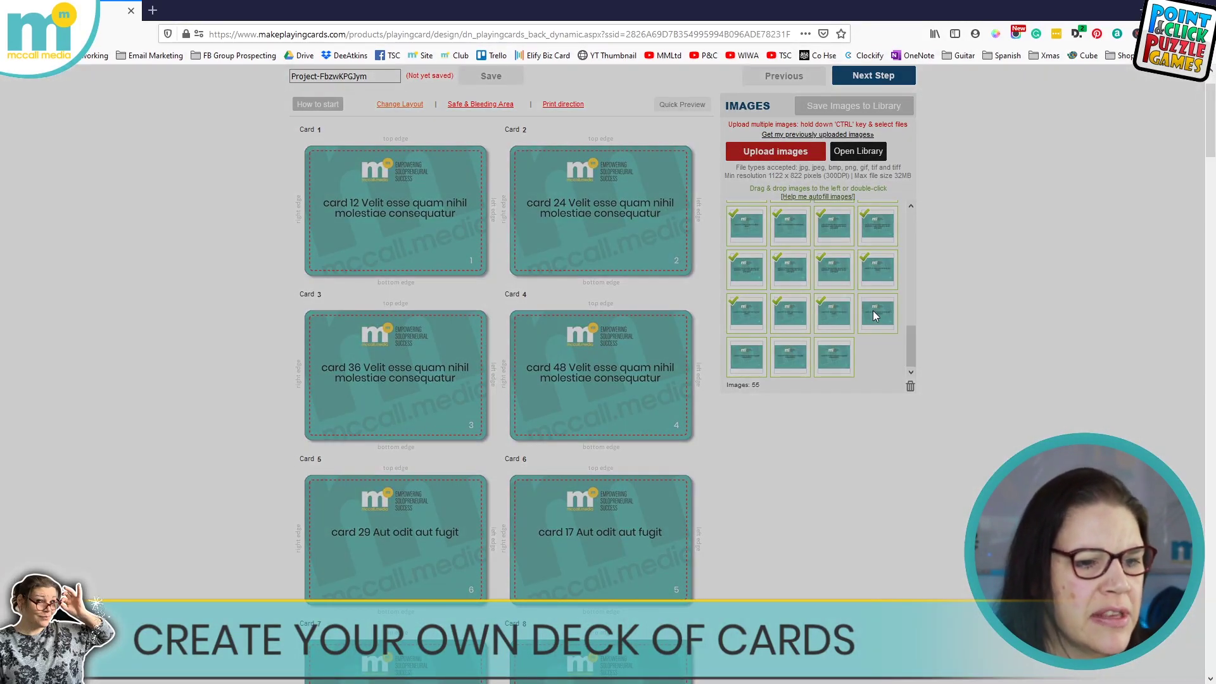
double_click(747, 353)
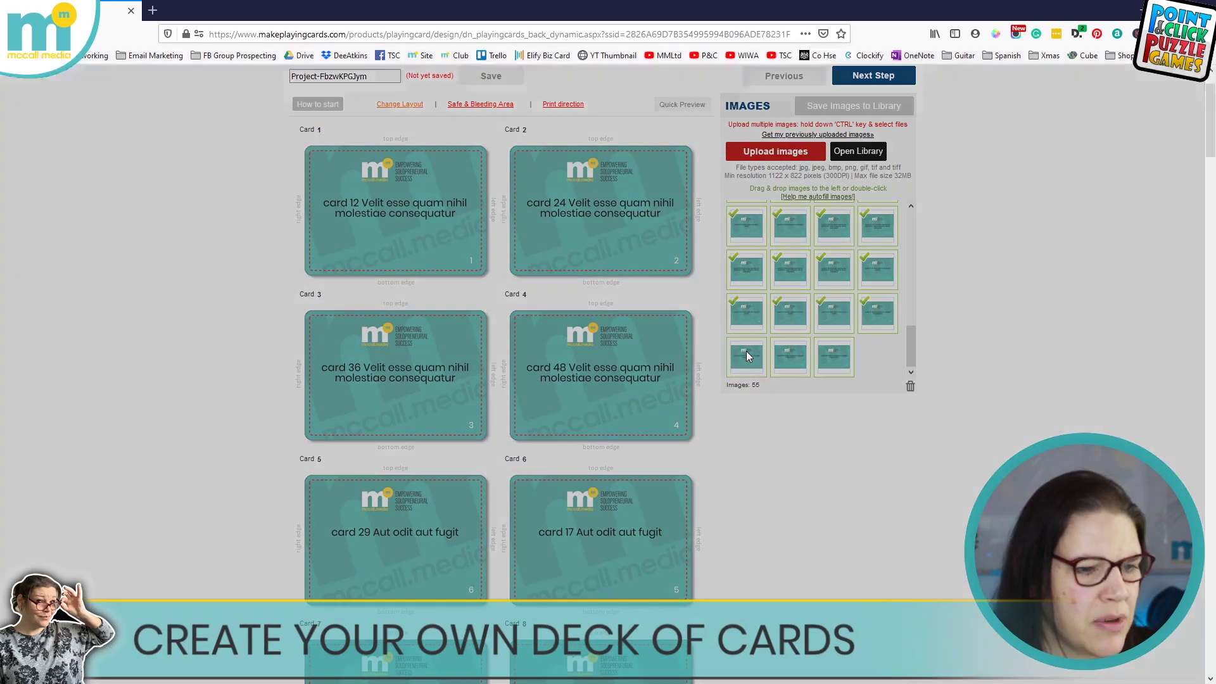
double_click(792, 352)
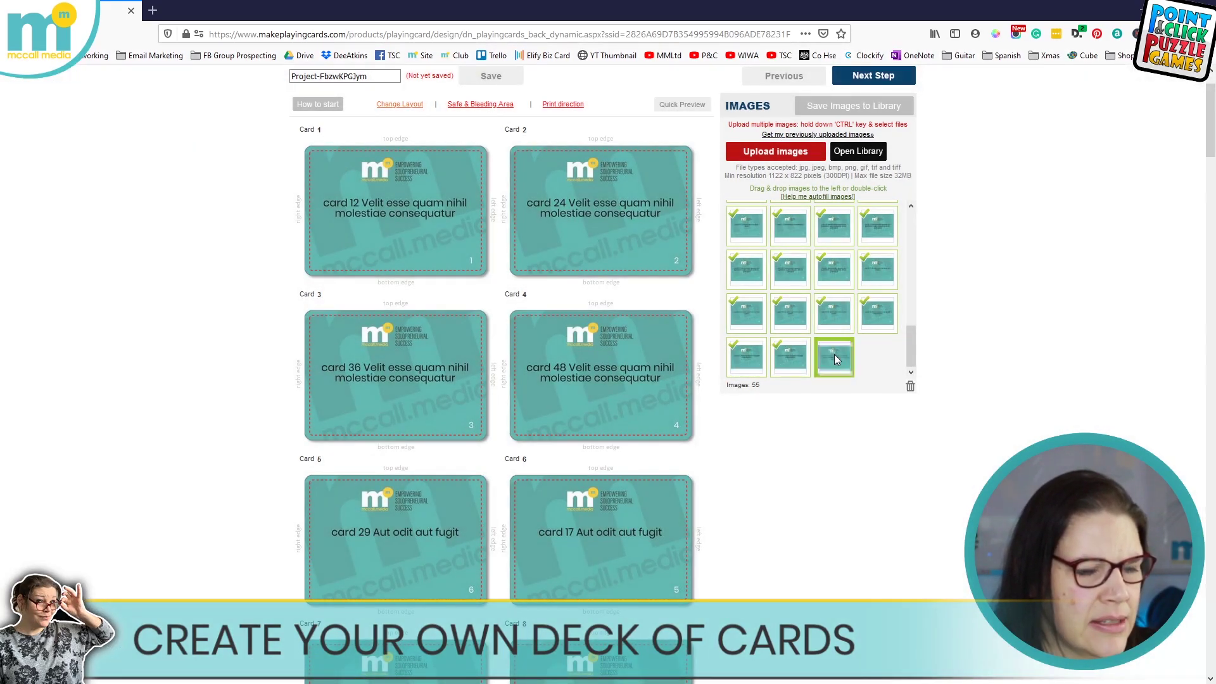
double_click(834, 355)
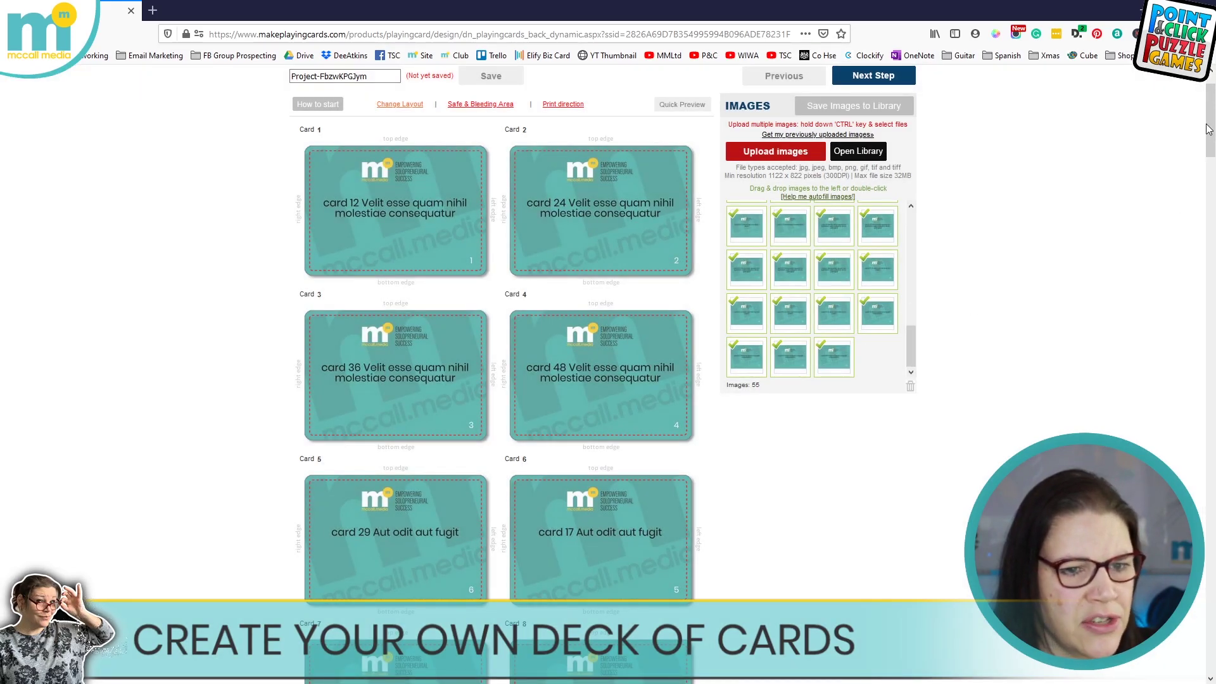
- Fill the empty back of card 55 with the uploaded "card 25 Sed ut perspiciatis" image
drag(1210, 127, 1169, 653)
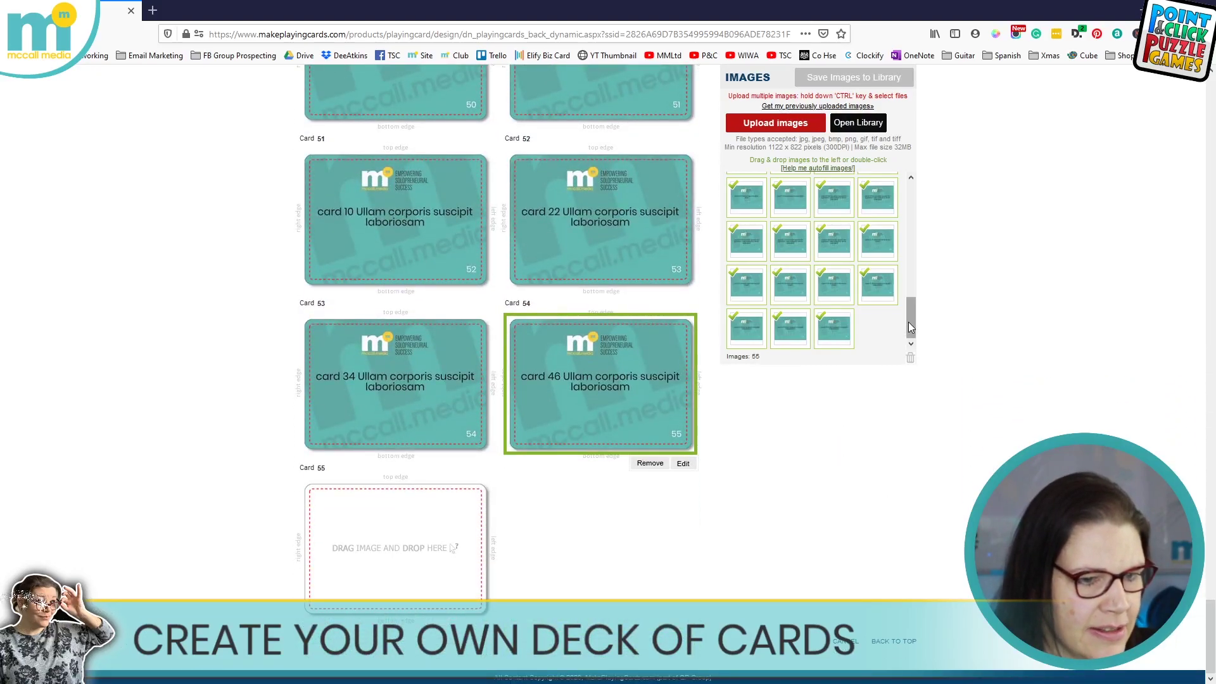
drag(910, 321, 910, 238)
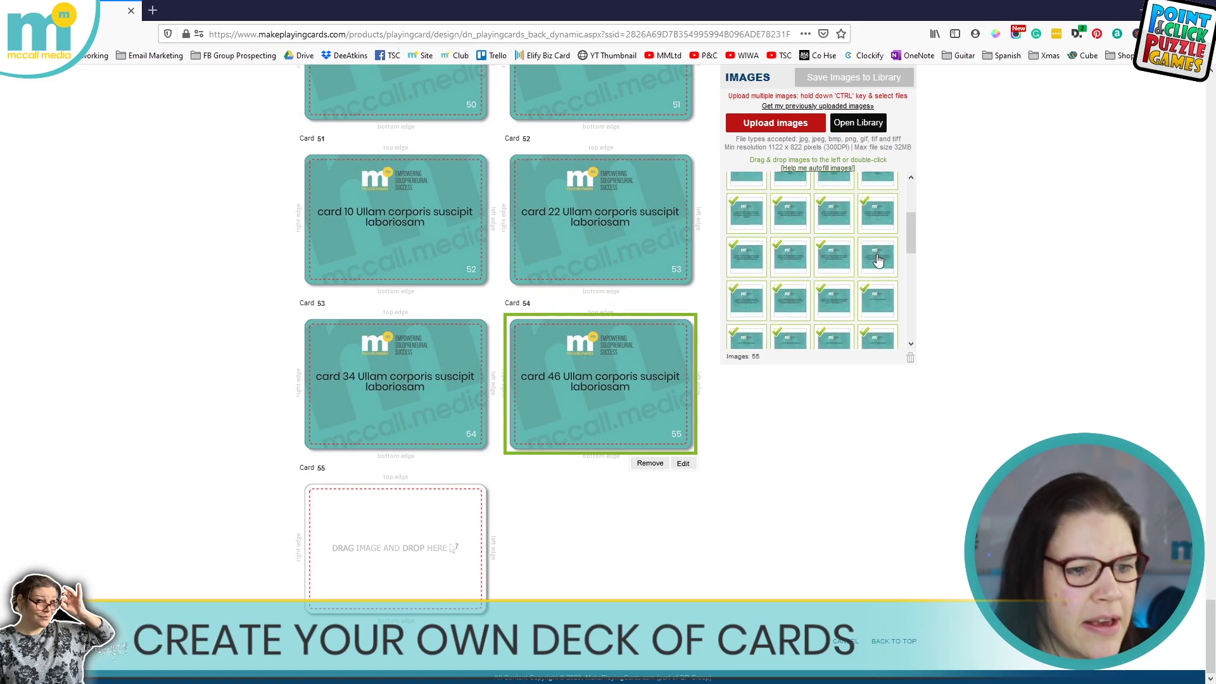
click(878, 258)
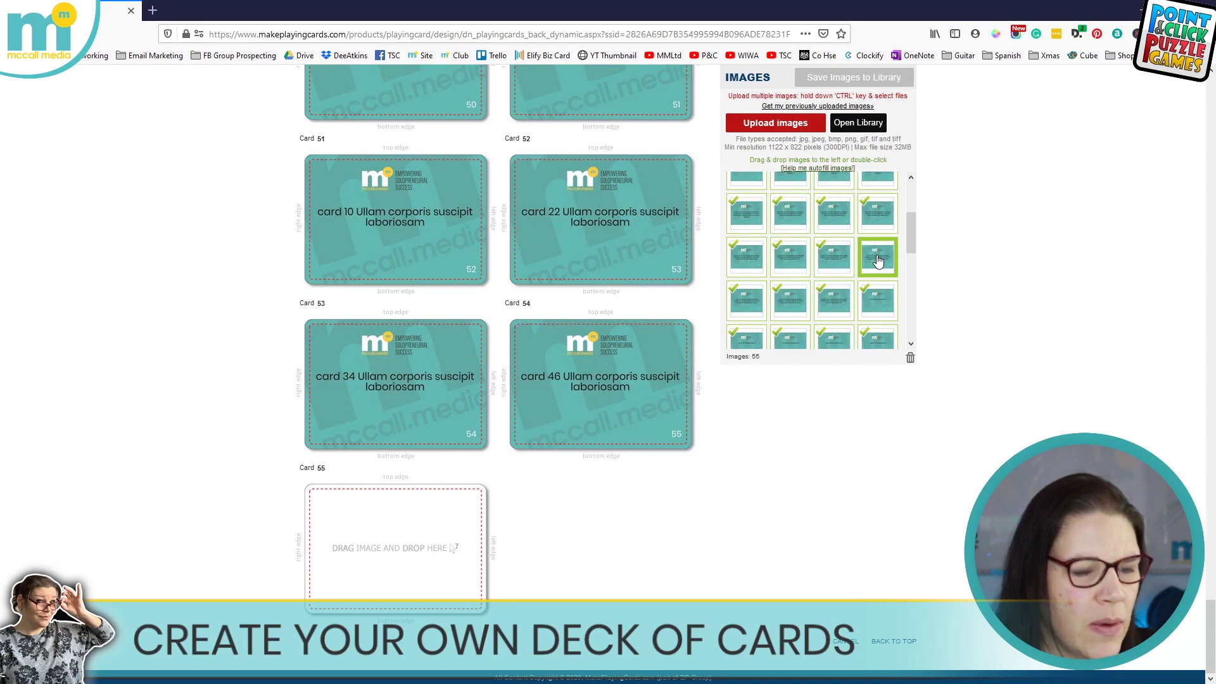
double_click(877, 258)
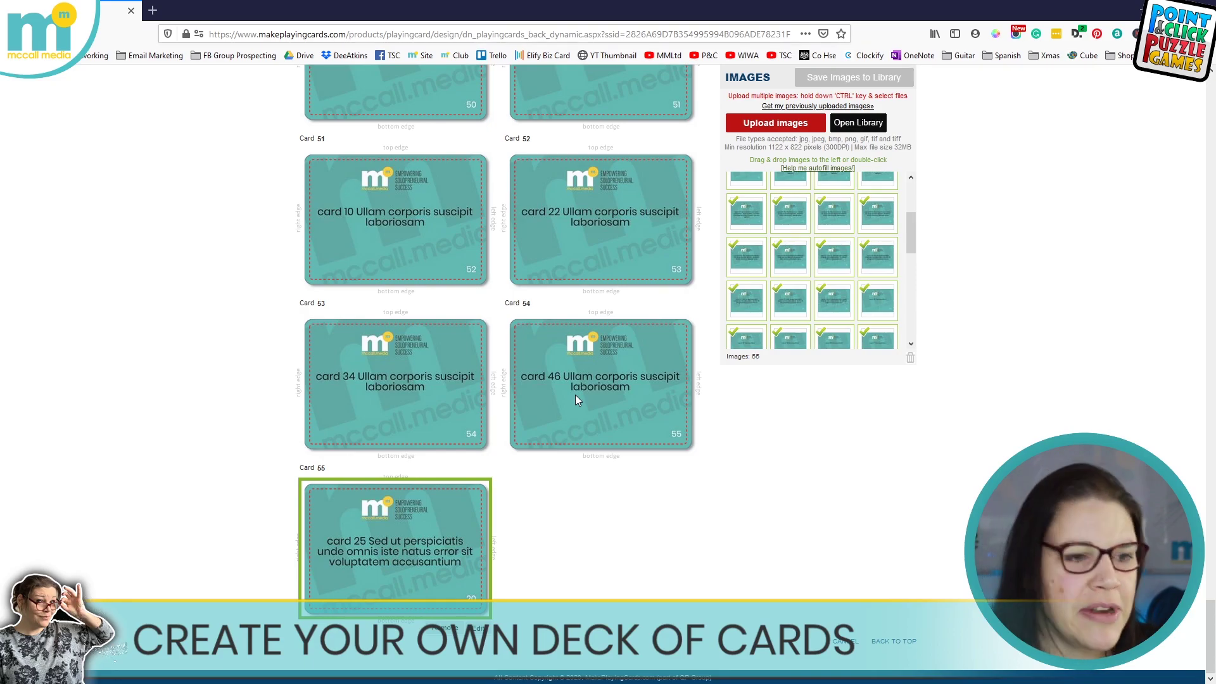
- Finish customizing the card backs and skip adding text to them, continuing to the deck preview
scroll(887, 315, up, 3)
scroll(1010, 331, up, 7)
scroll(1011, 331, up, 20)
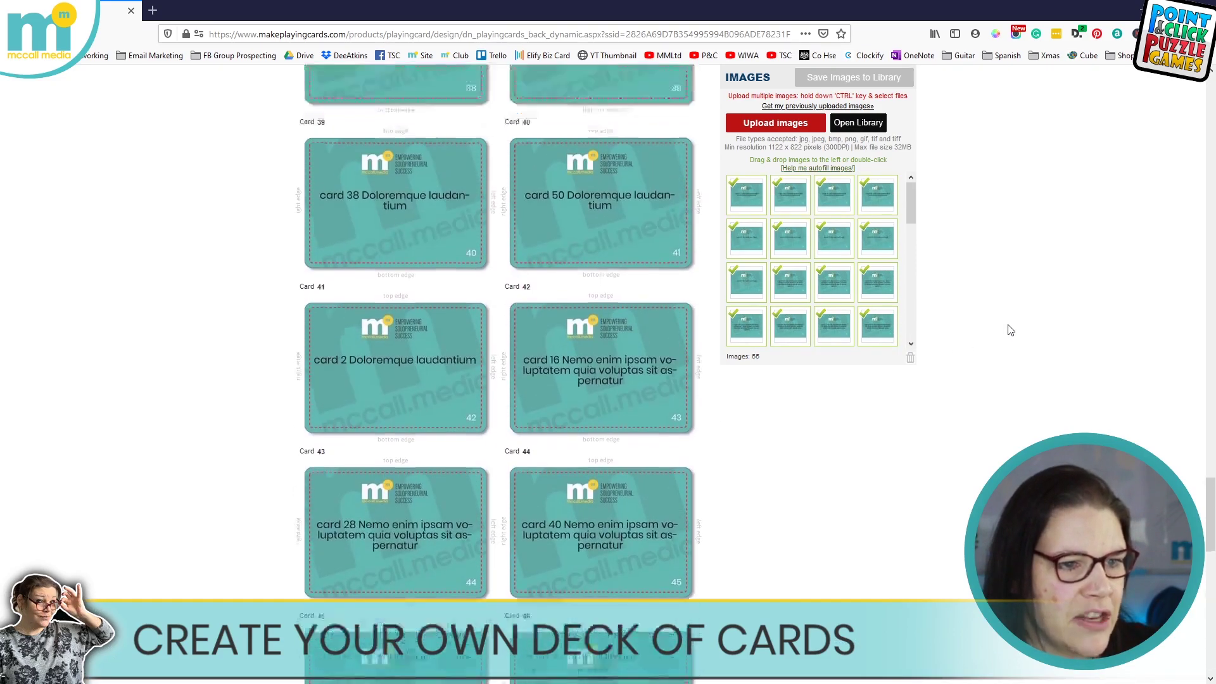
scroll(1009, 331, up, 20)
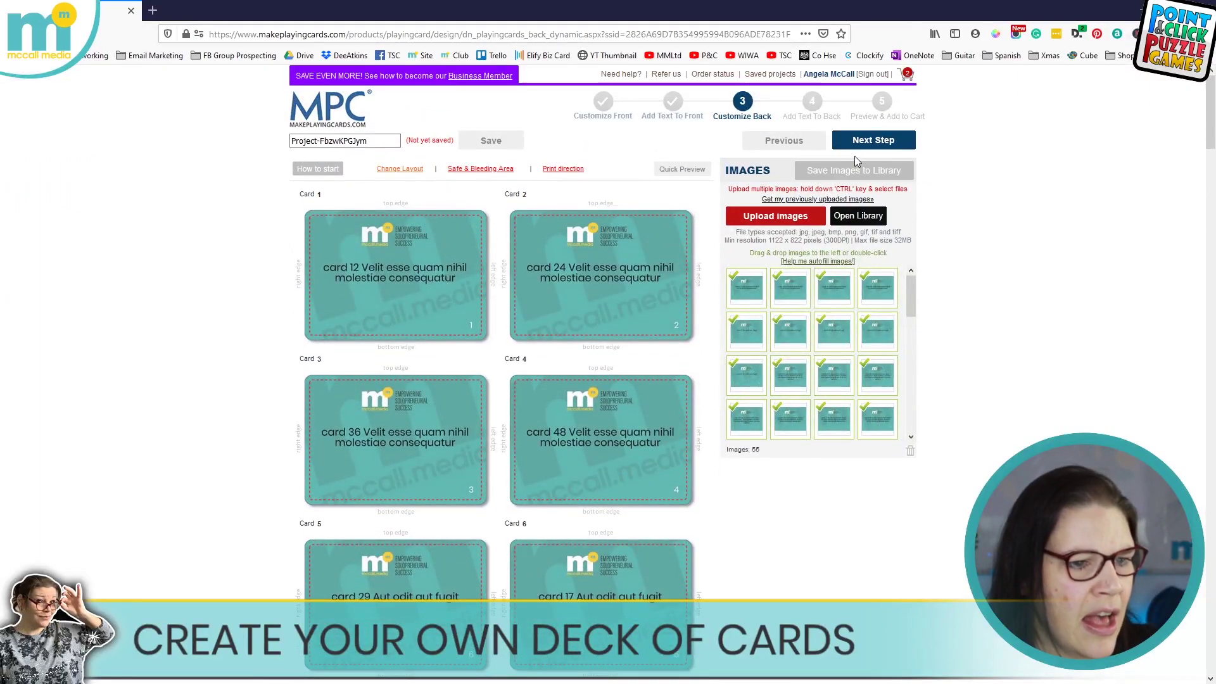
click(876, 138)
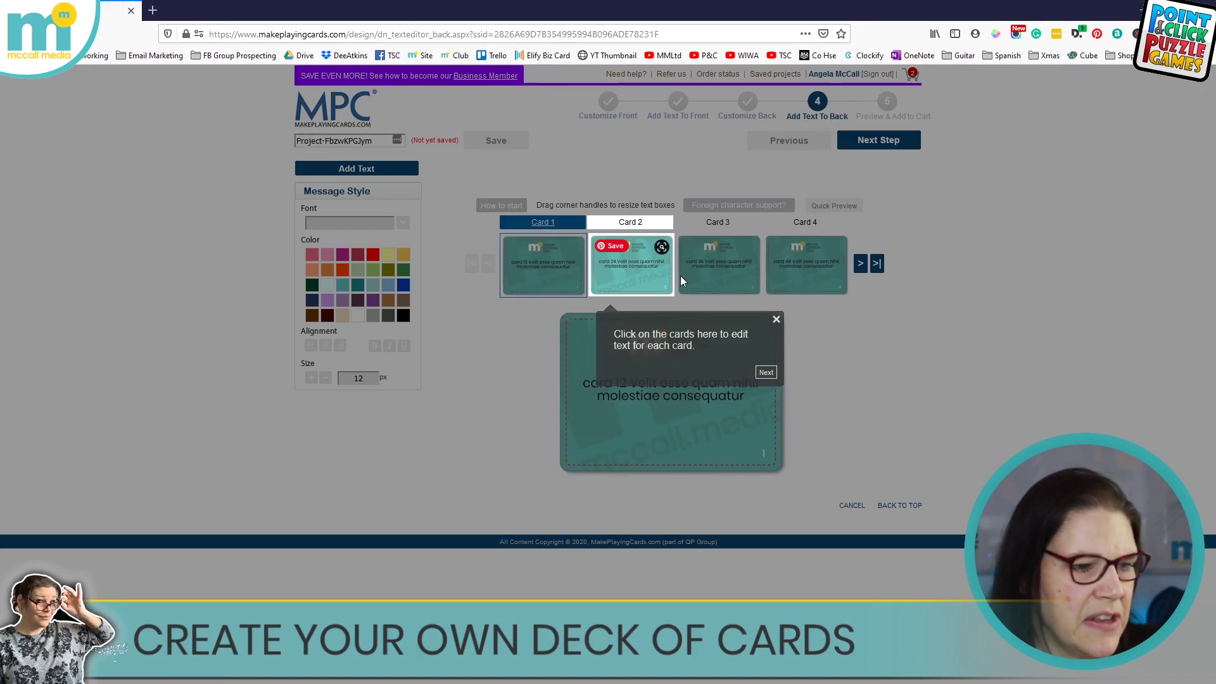
click(777, 321)
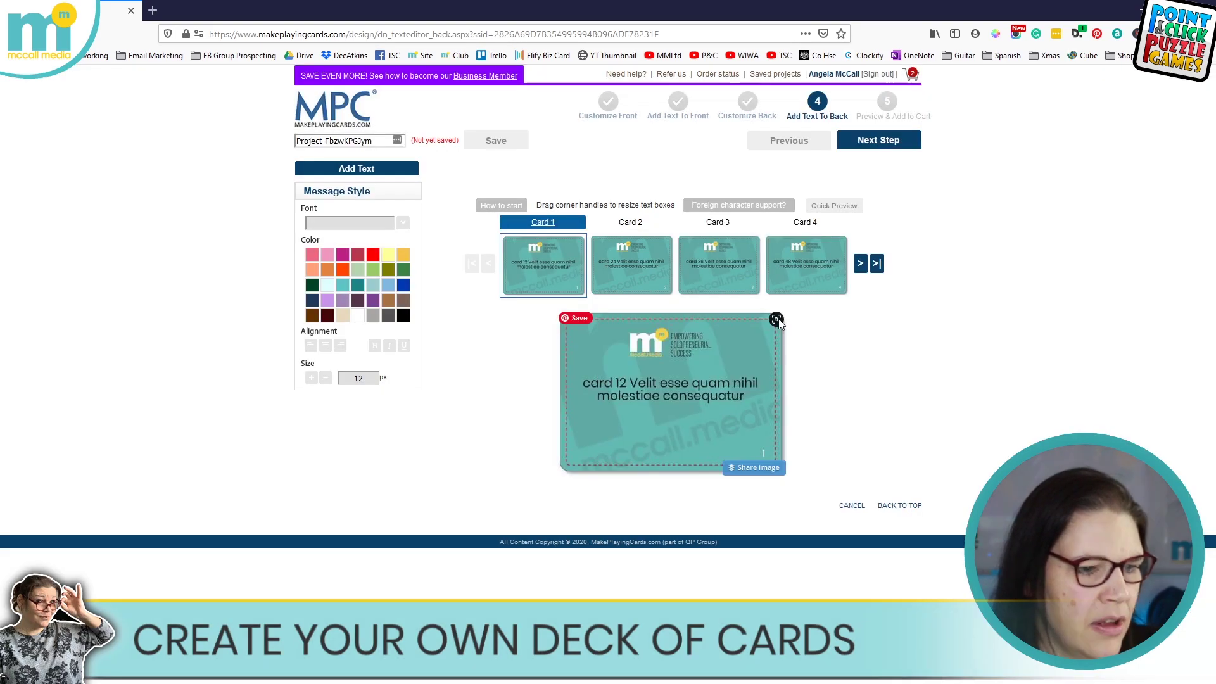
click(880, 142)
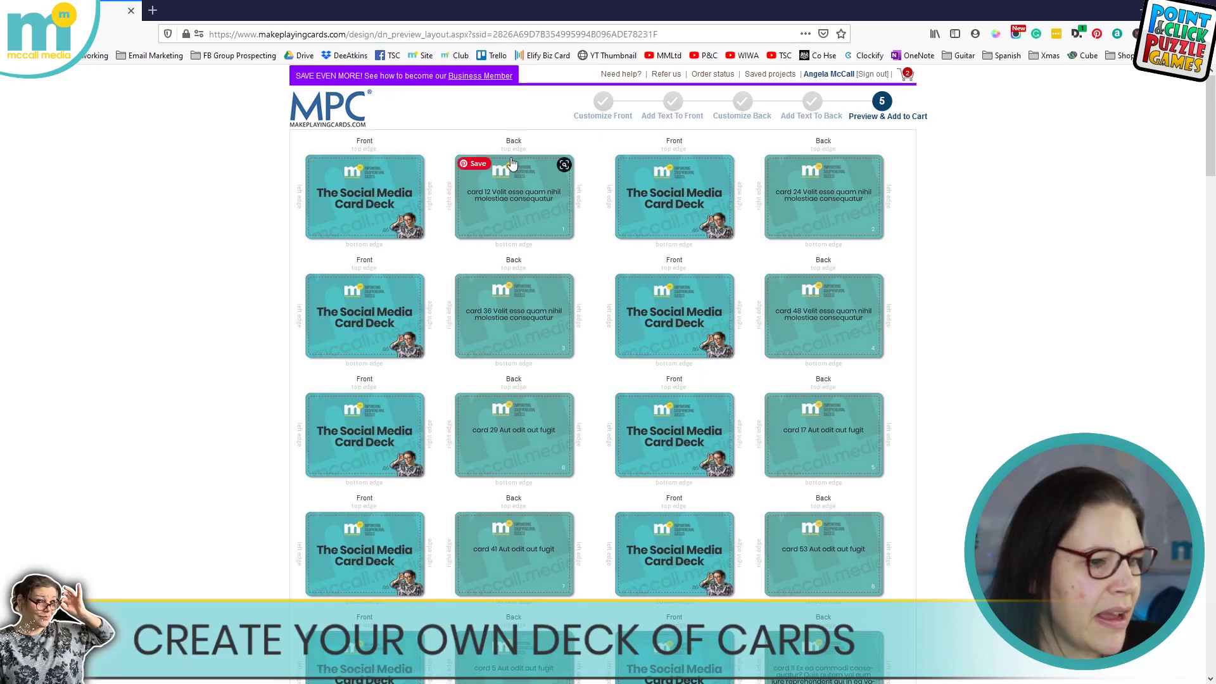
- Review all card fronts and backs, confirm that the content is correct and copyright-cleared, and add the deck to the cart
scroll(481, 228, down, 4)
scroll(481, 229, down, 3)
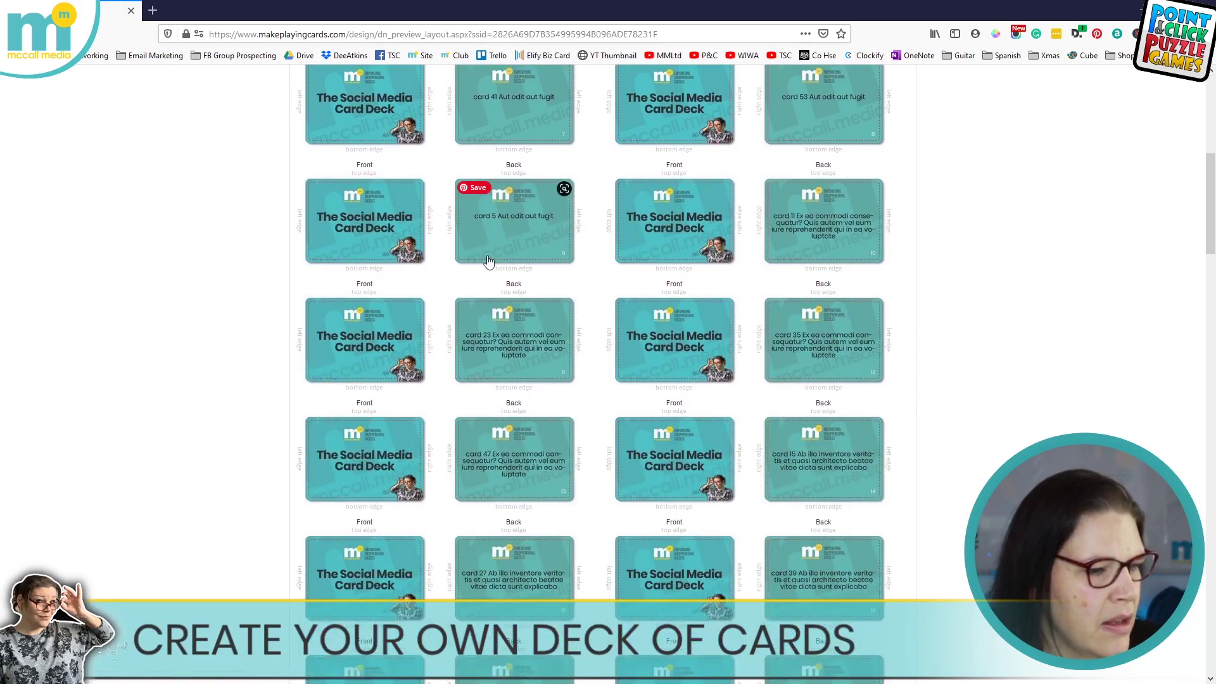
scroll(513, 290, down, 20)
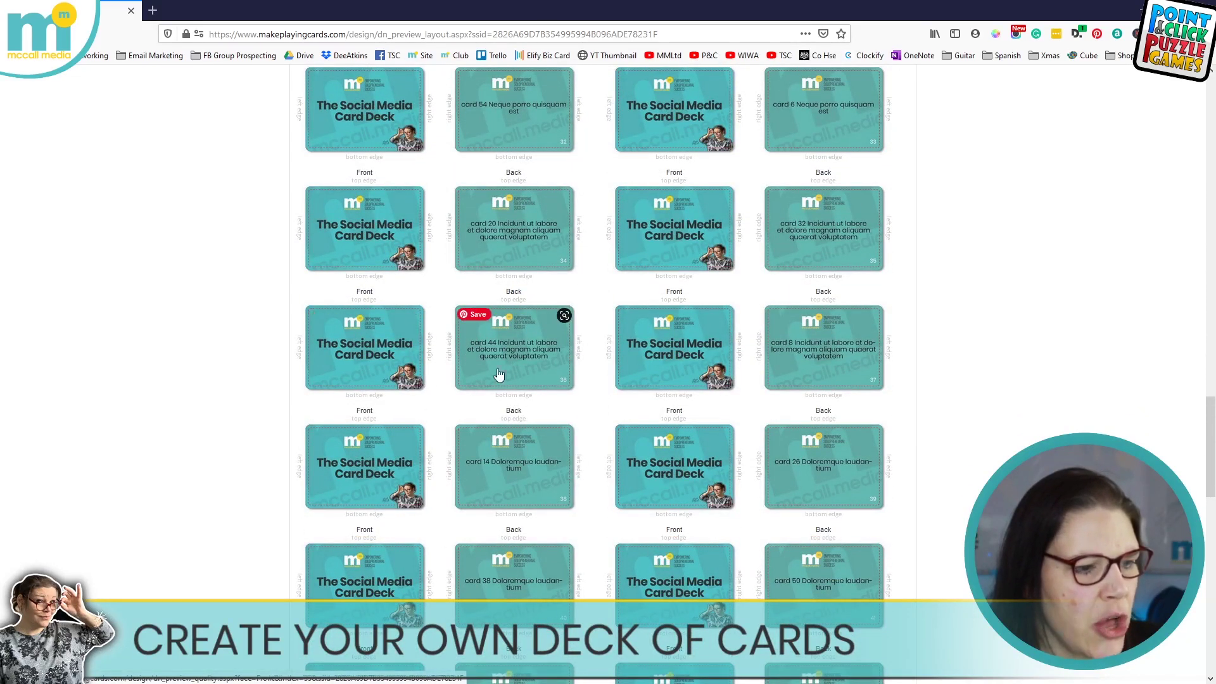
scroll(474, 298, down, 4)
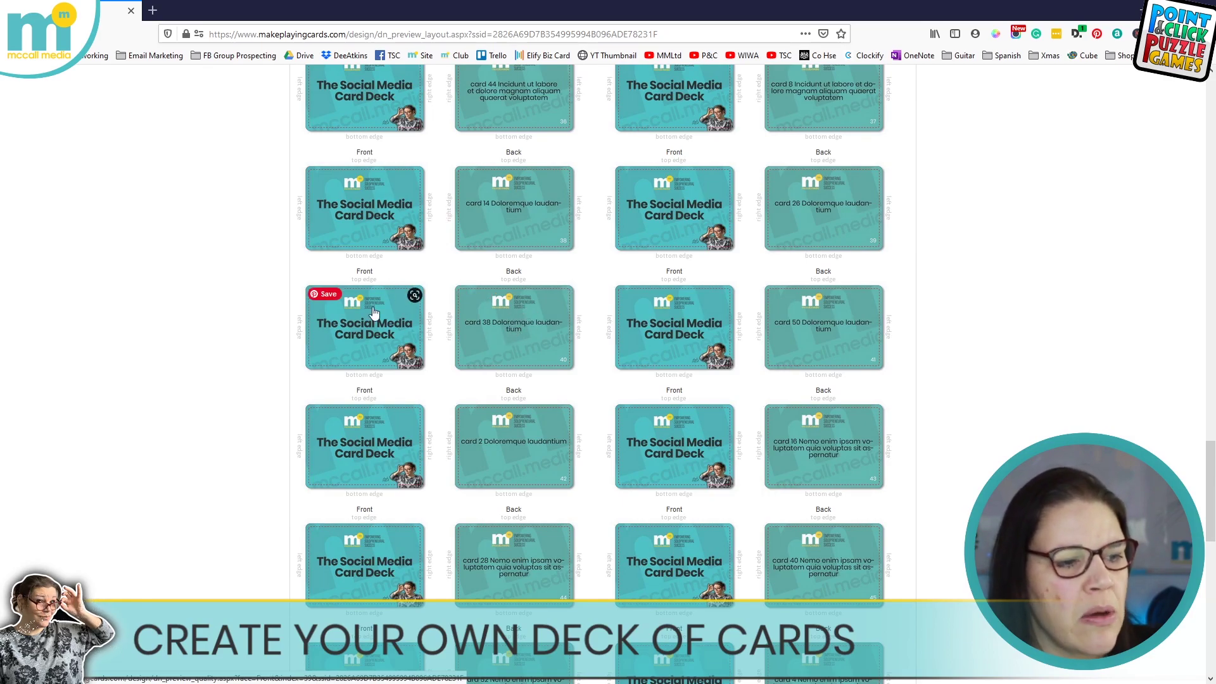
scroll(377, 309, down, 7)
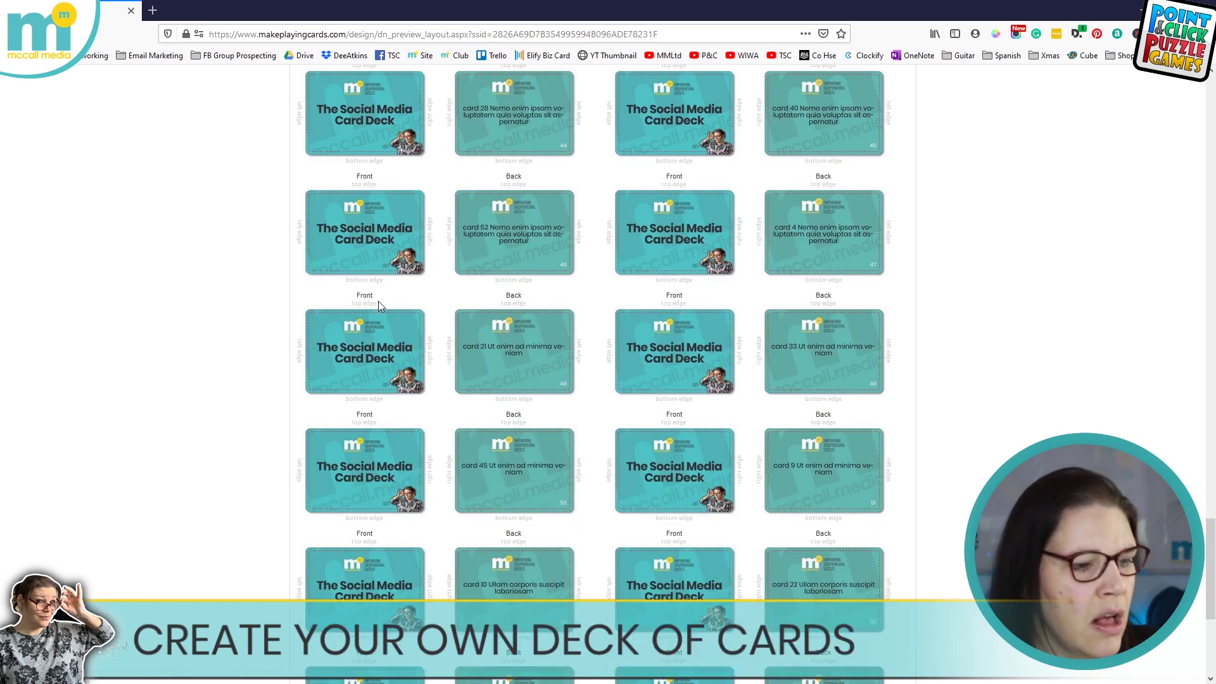
scroll(382, 299, down, 5)
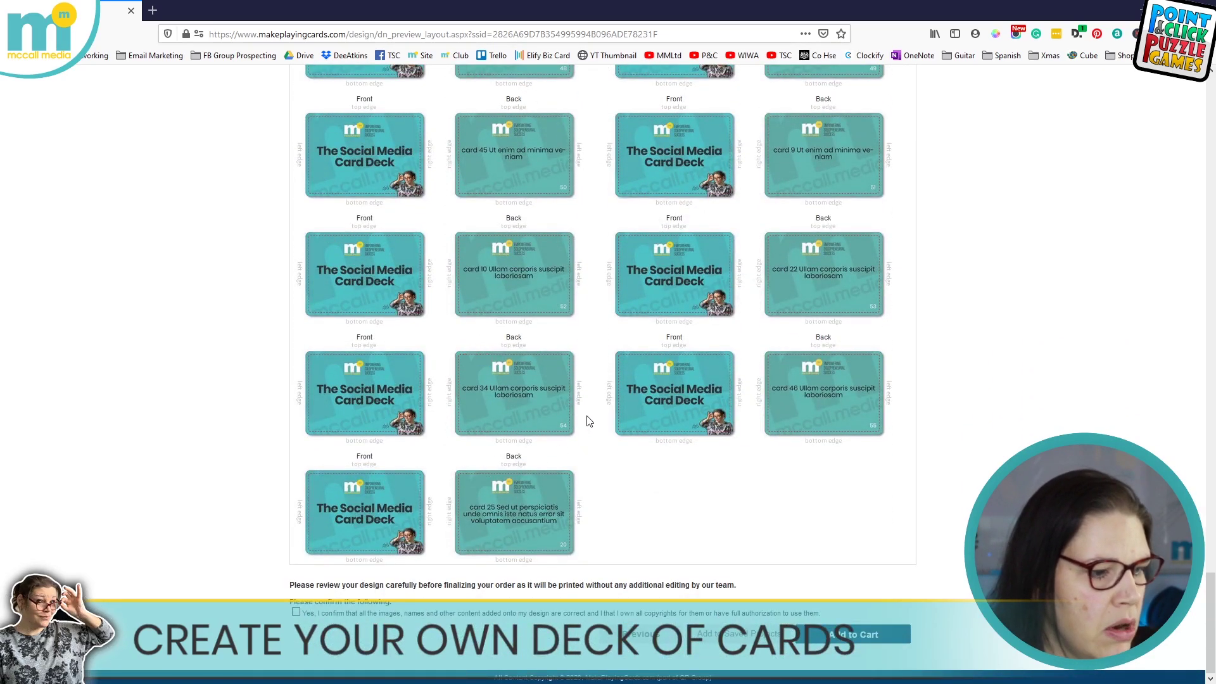
click(296, 613)
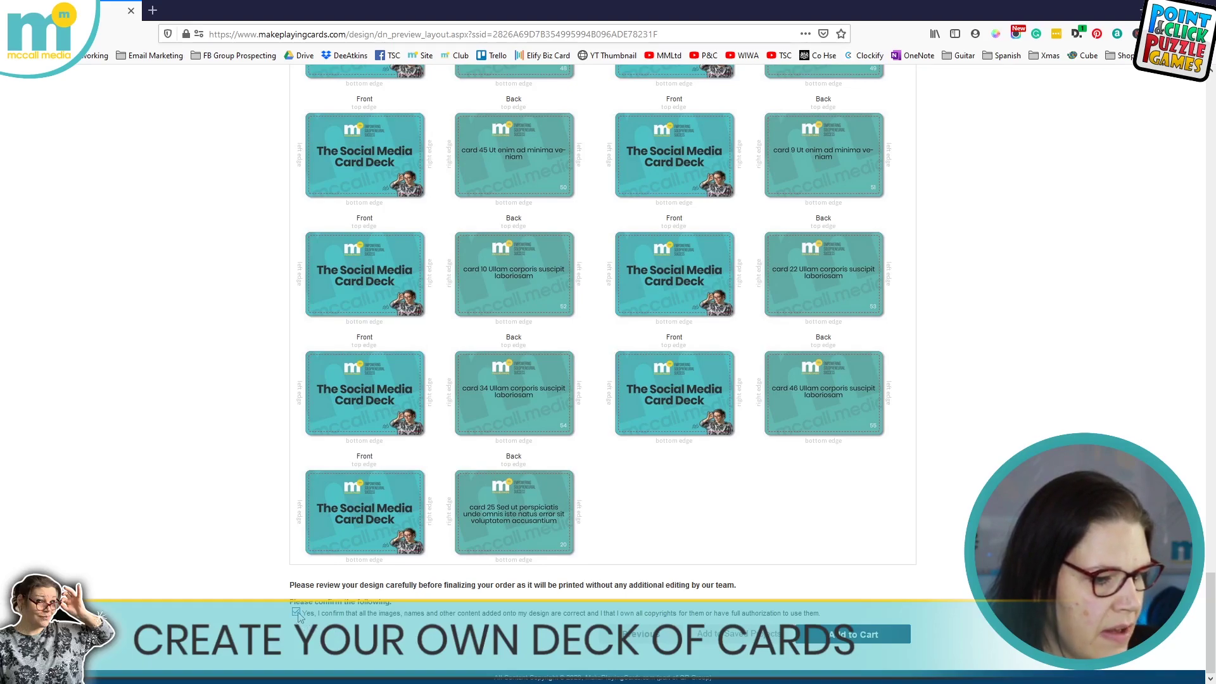
click(856, 634)
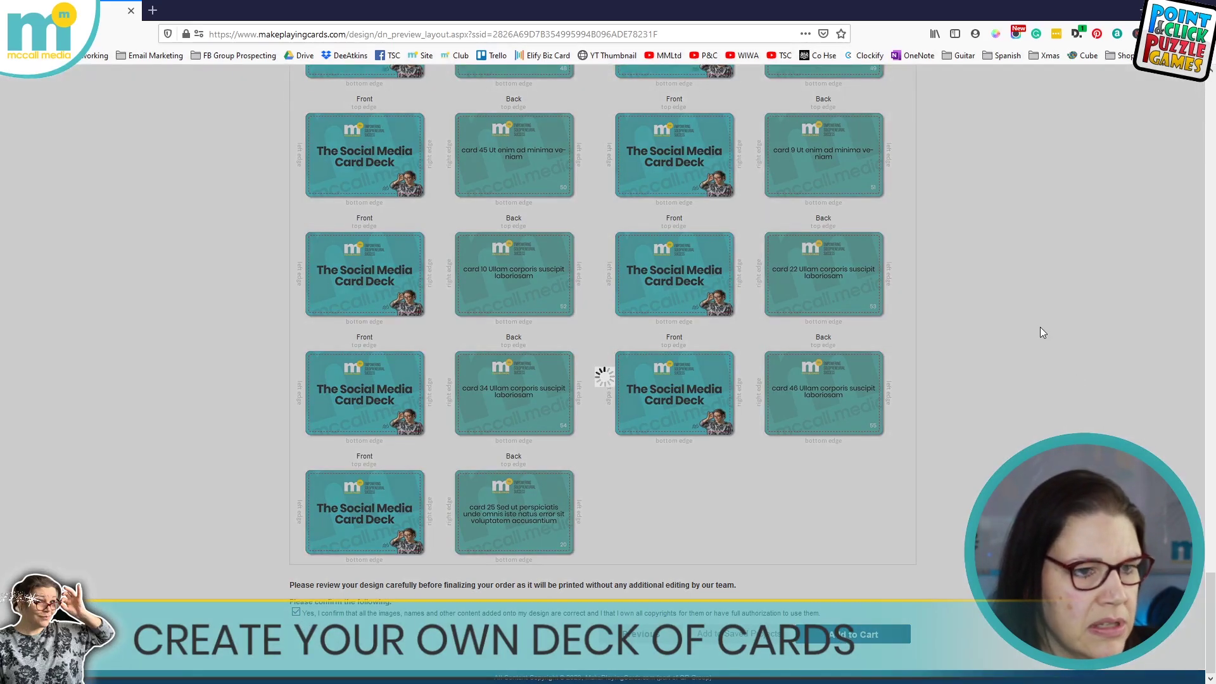
scroll(1036, 327, up, 20)
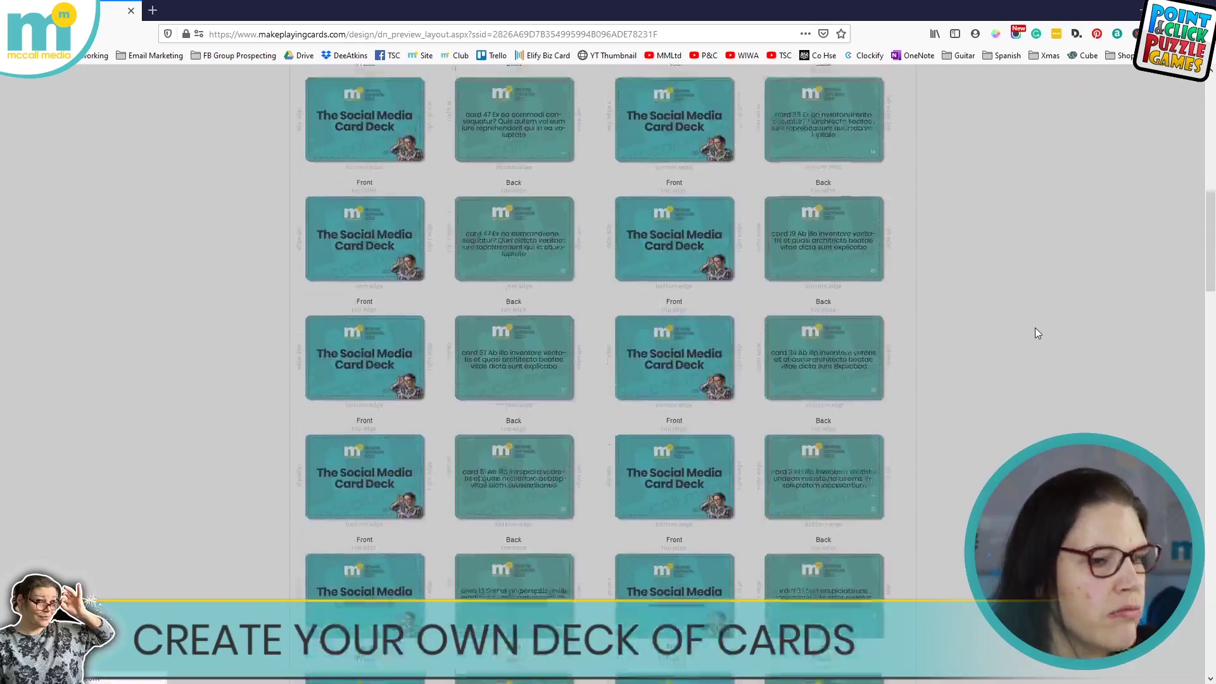
scroll(1037, 328, up, 10)
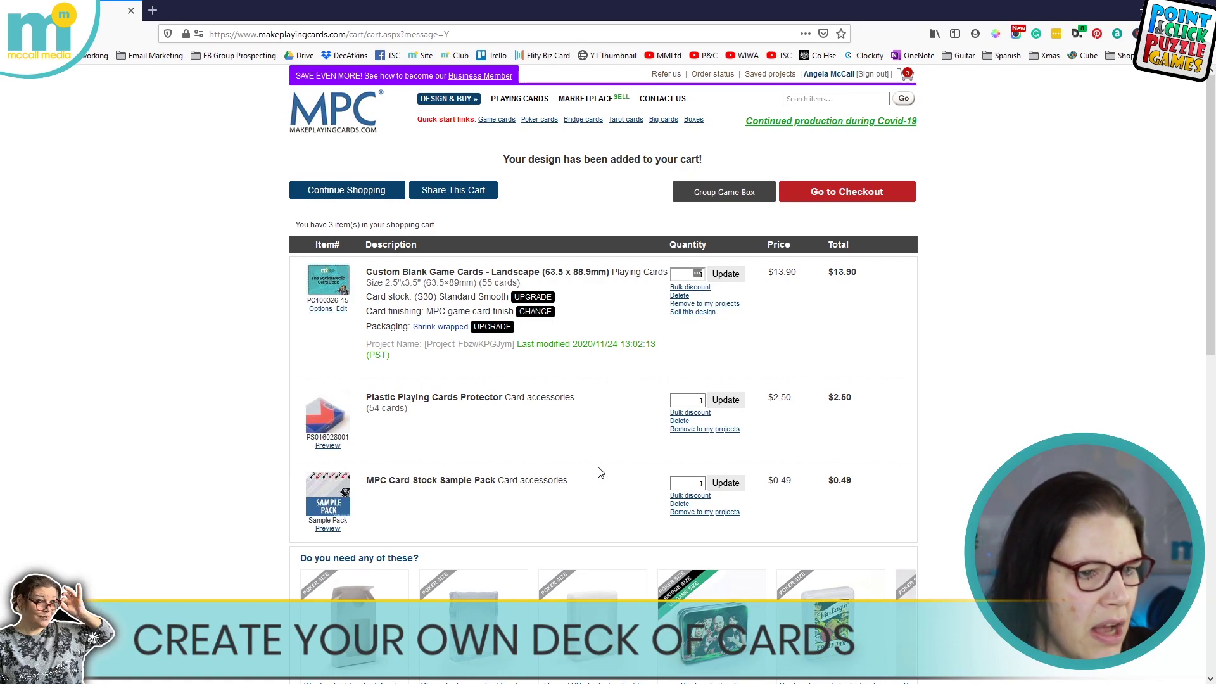
- Proceed from the cart to checkout, declining the offer to add a box for the card deck
scroll(600, 470, down, 2)
scroll(592, 420, down, 10)
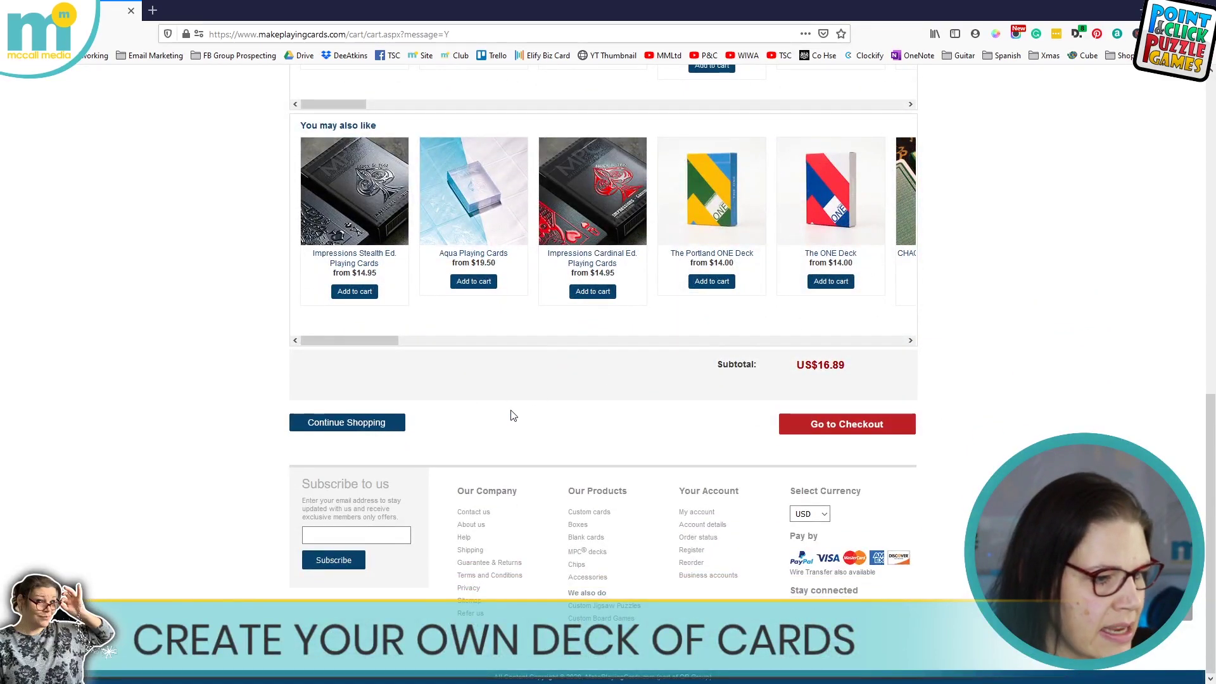
click(817, 424)
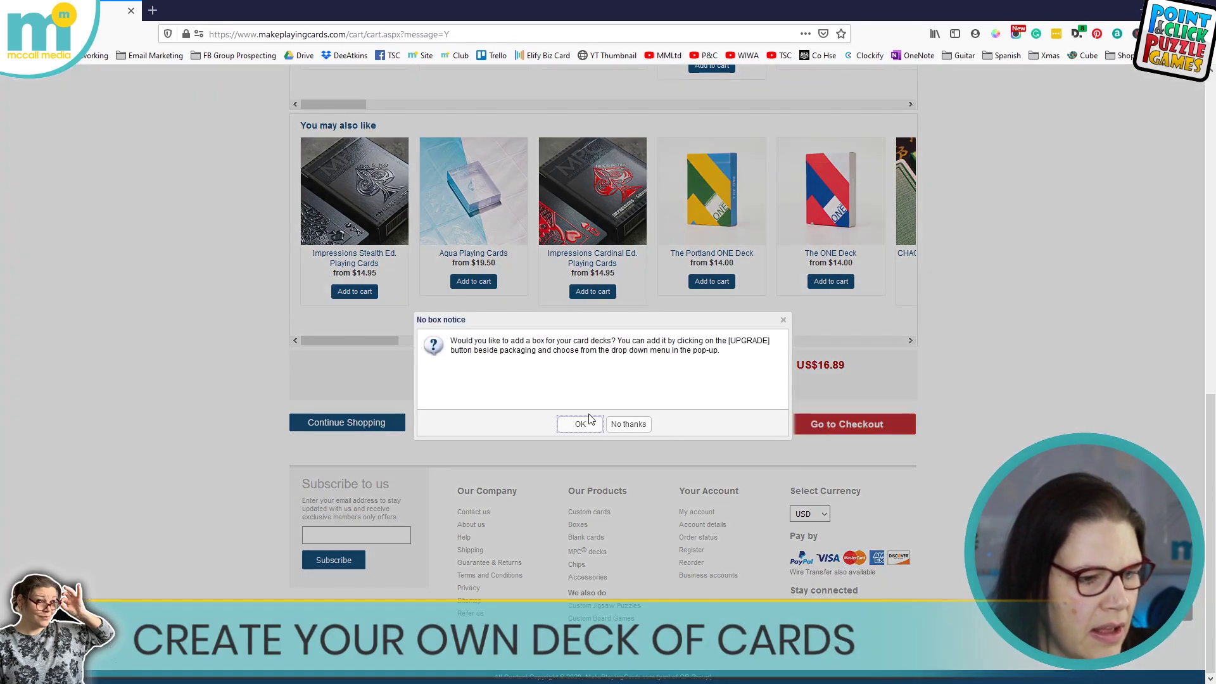
click(581, 424)
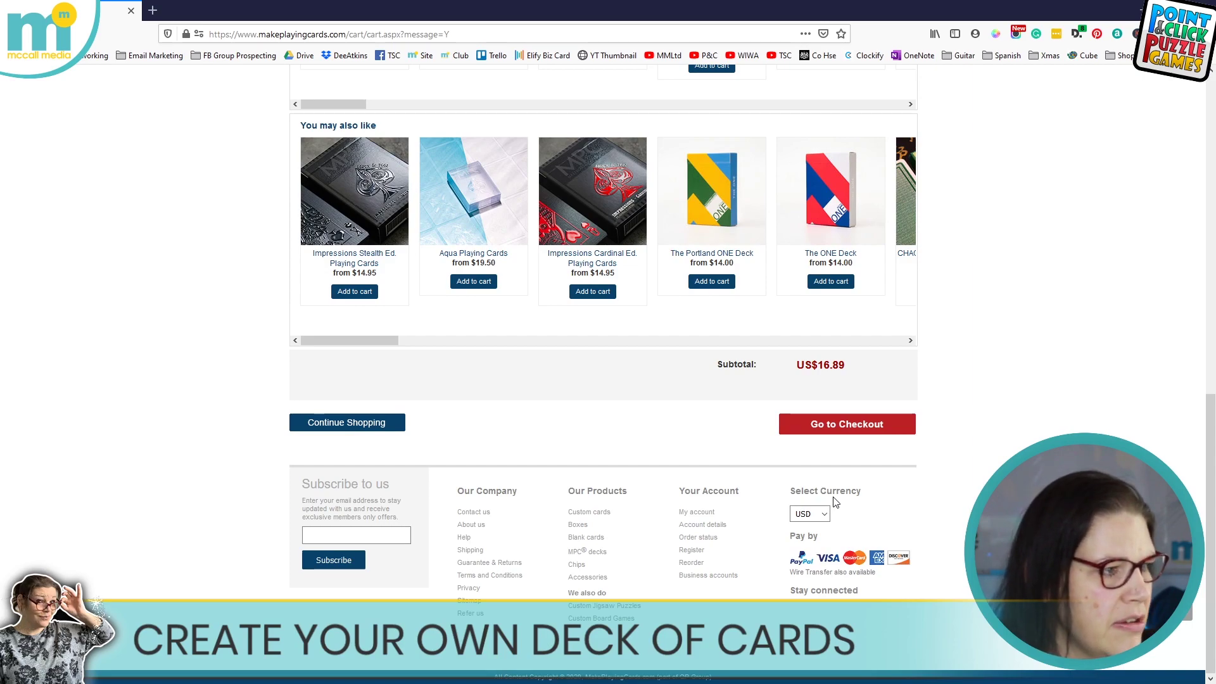
click(847, 424)
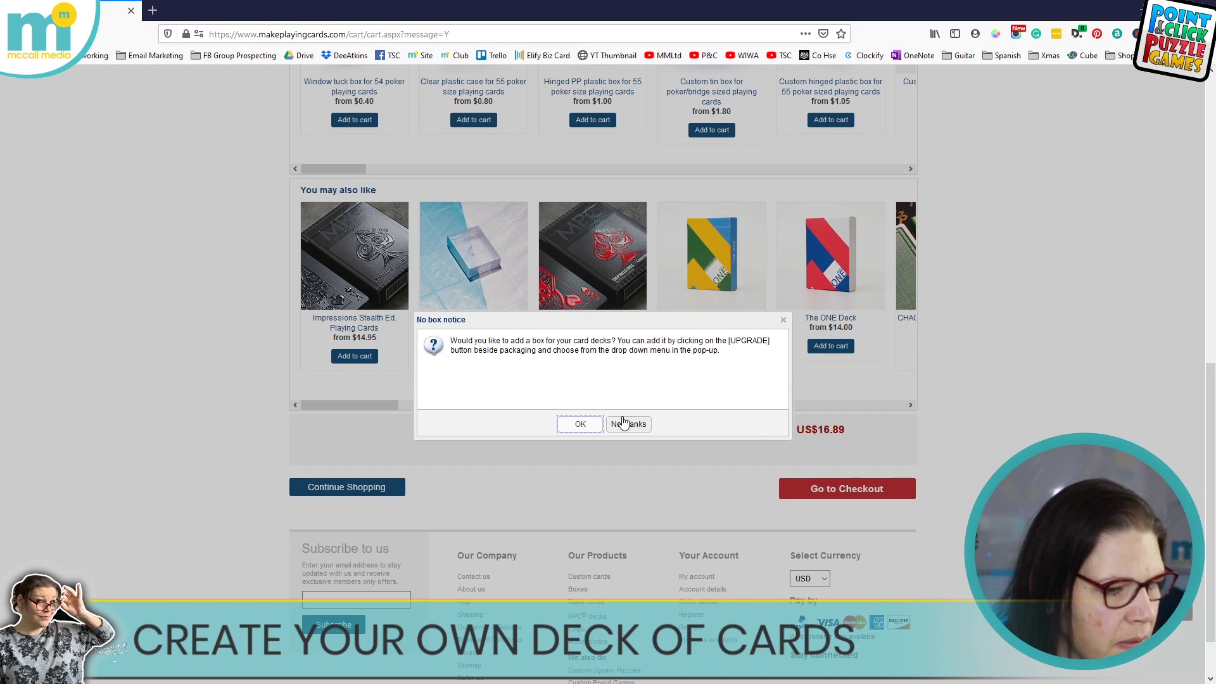
click(623, 424)
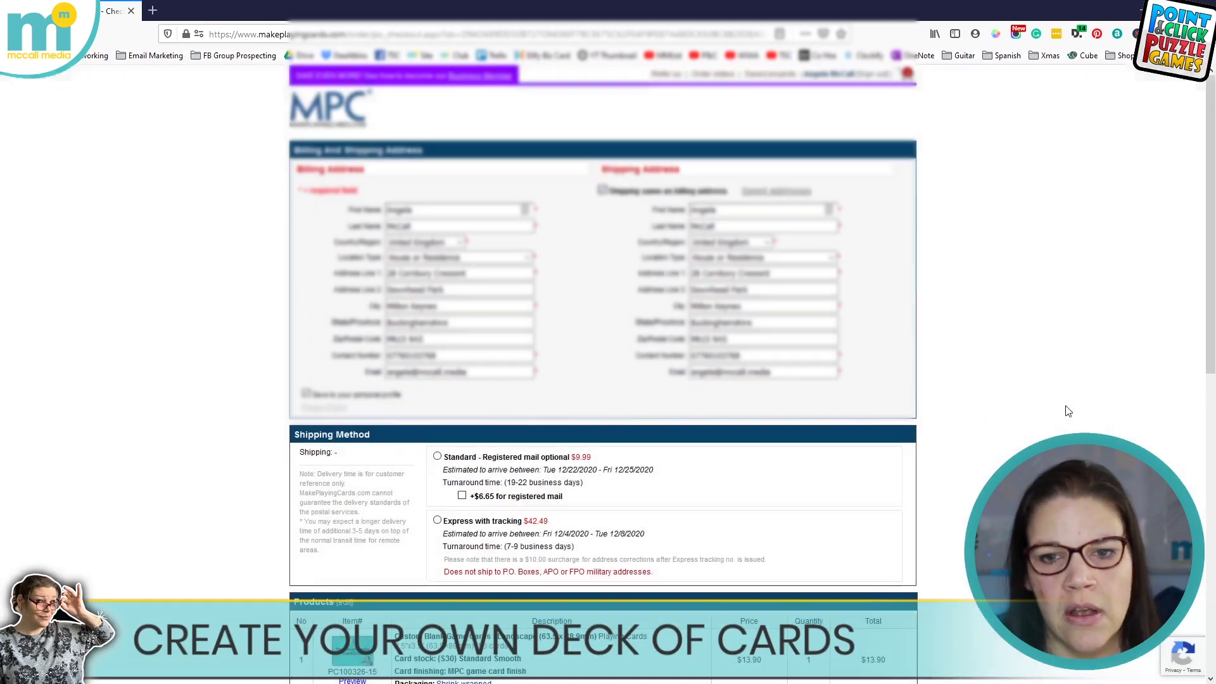
- Choose Standard shipping without registered mail and review the order summary and total
scroll(1068, 411, down, 2)
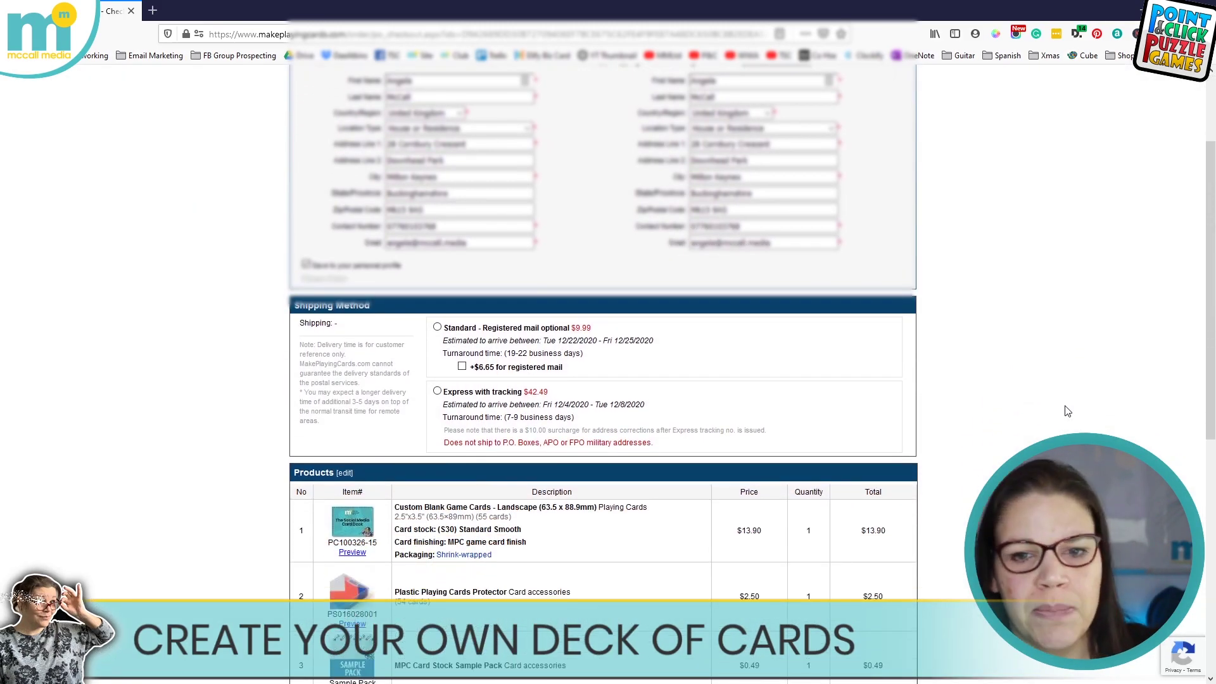
scroll(1068, 412, down, 2)
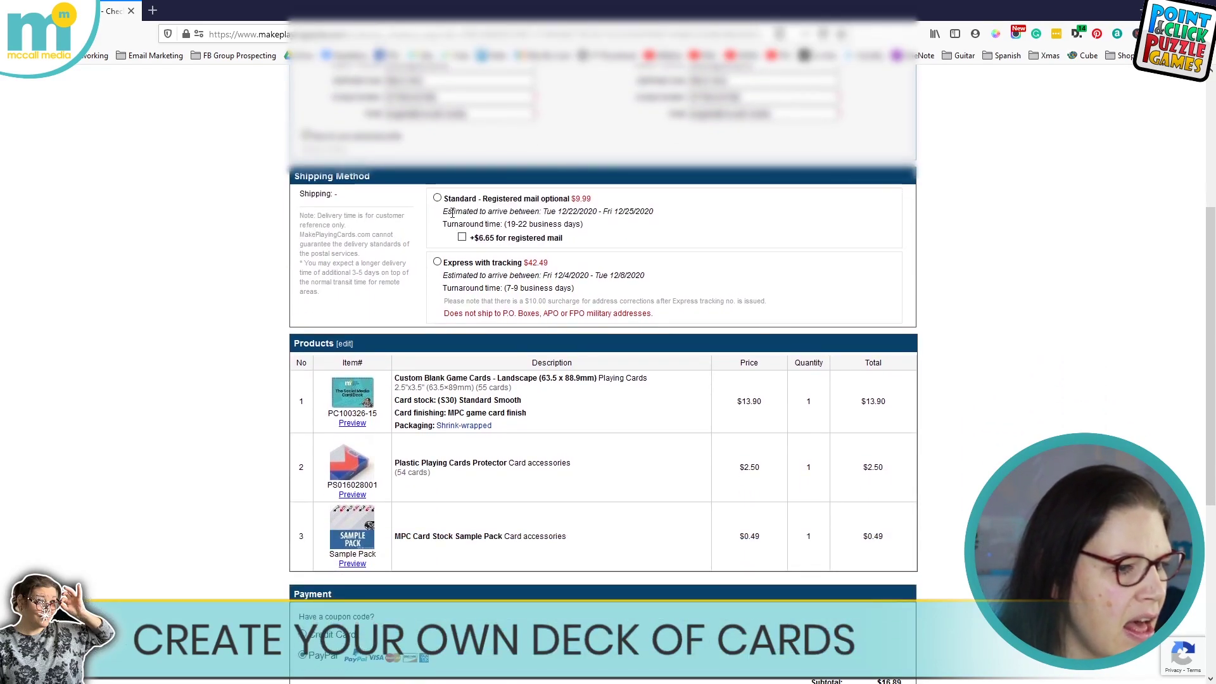
click(437, 199)
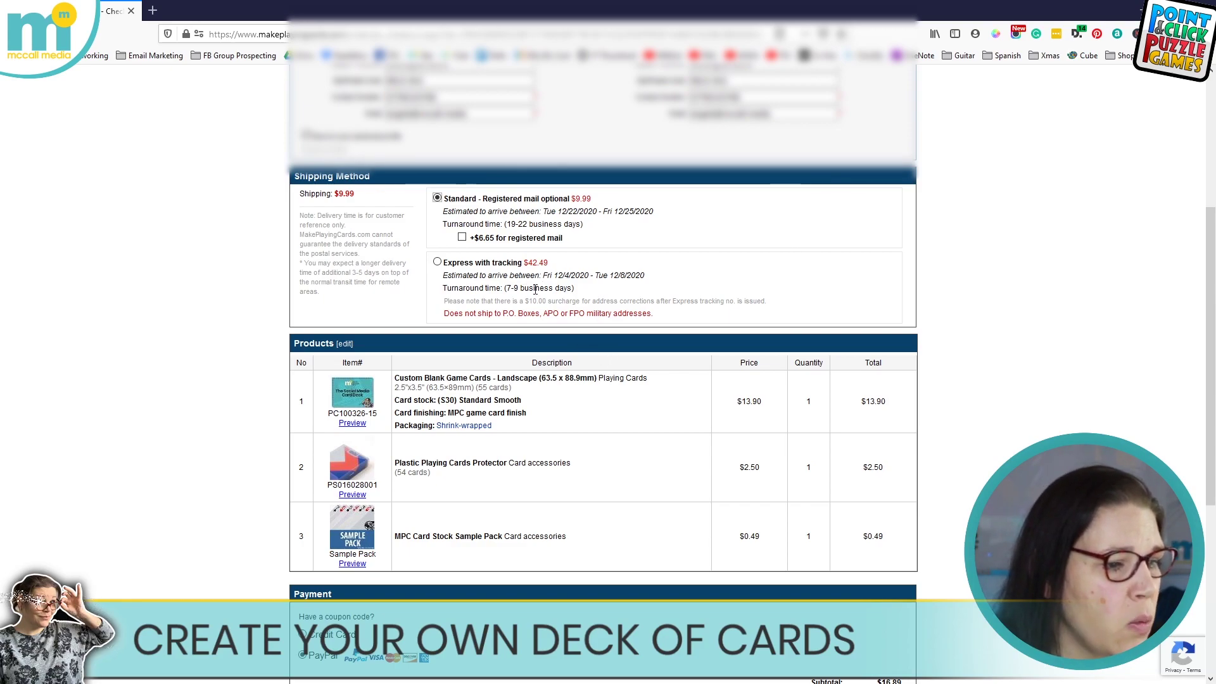
double_click(538, 262)
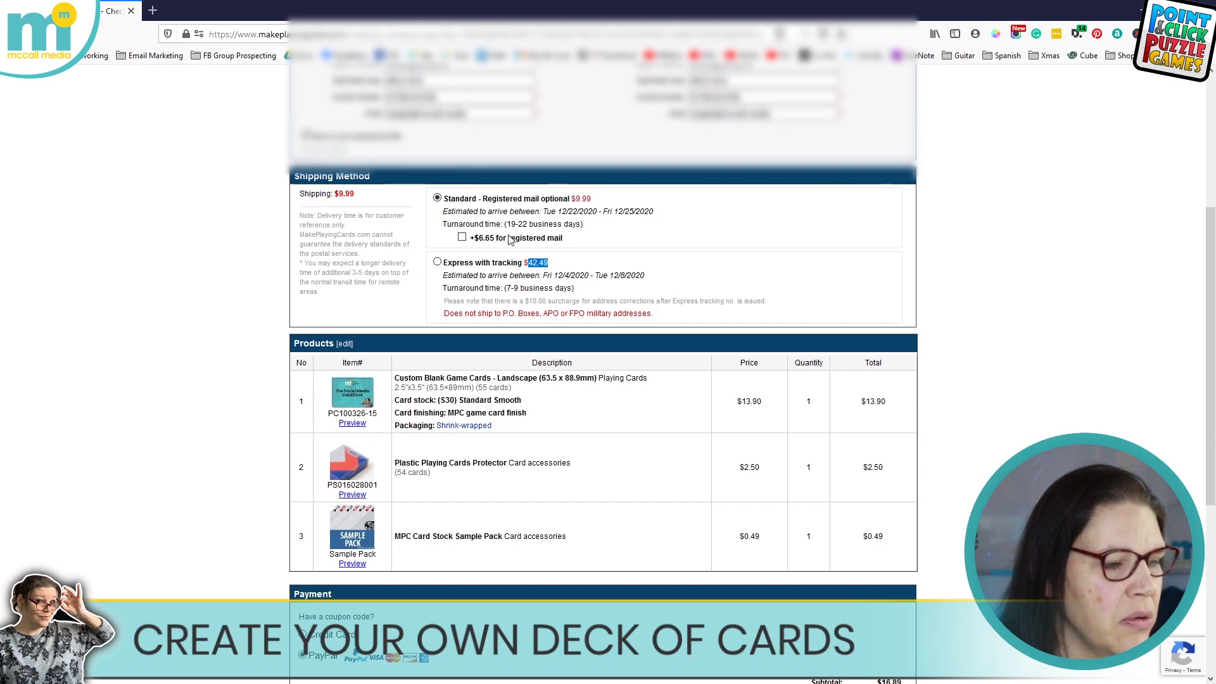
scroll(509, 237, down, 4)
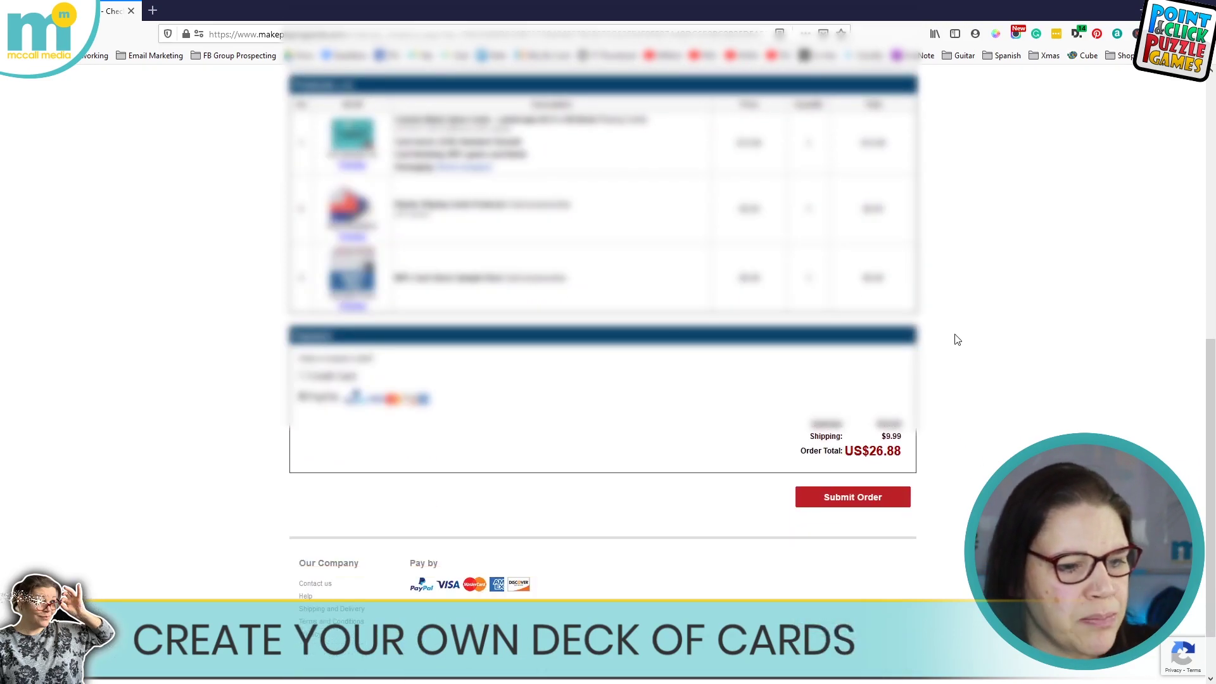
scroll(957, 340, down, 1)
scroll(996, 455, up, 8)
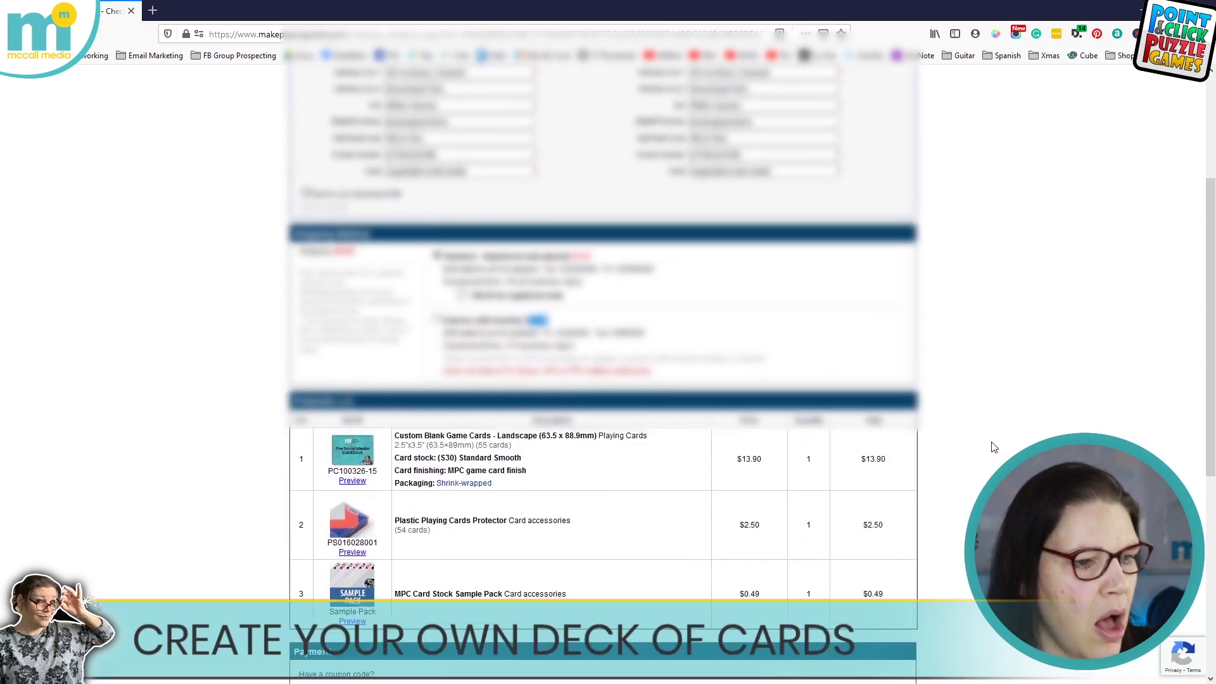